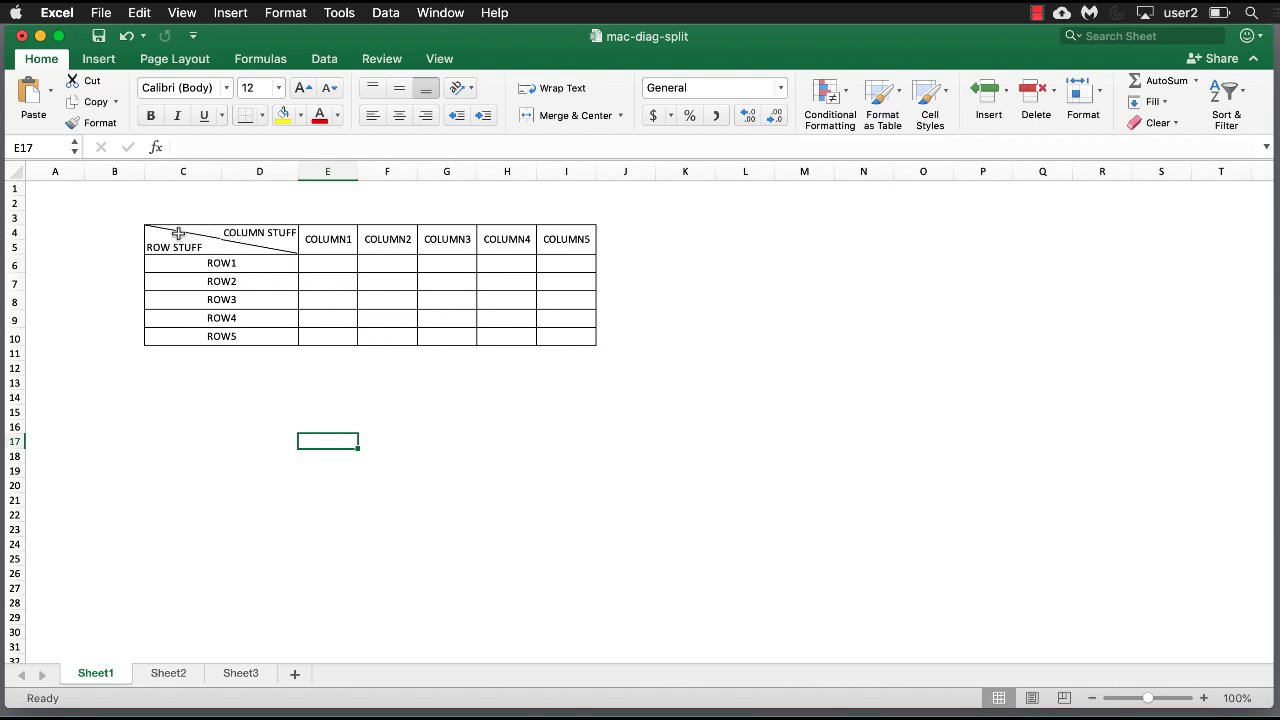
# Examine the diagonally split header cells in the examples on Sheet1, Sheet2 and Sheet3.
pyautogui.click(180, 234)
pyautogui.moveTo(215, 240); pyautogui.dragTo(254, 252)
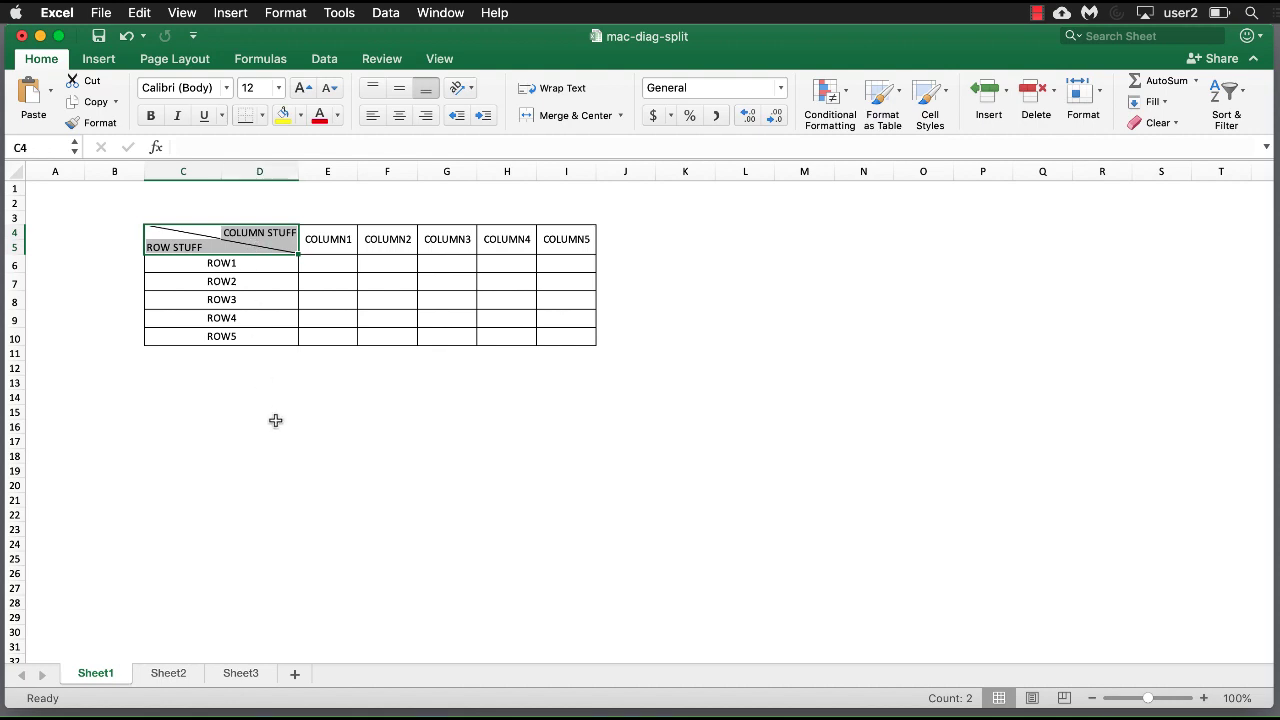
pyautogui.click(178, 247)
pyautogui.click(282, 232)
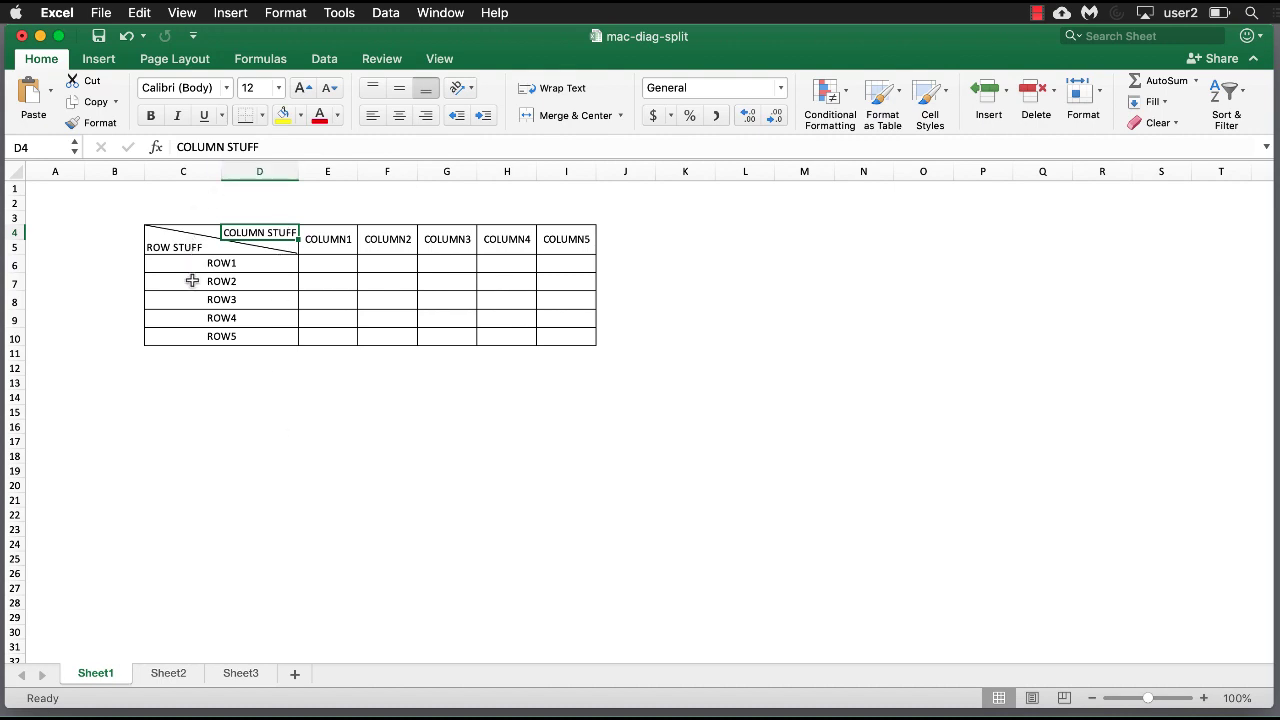
pyautogui.click(168, 673)
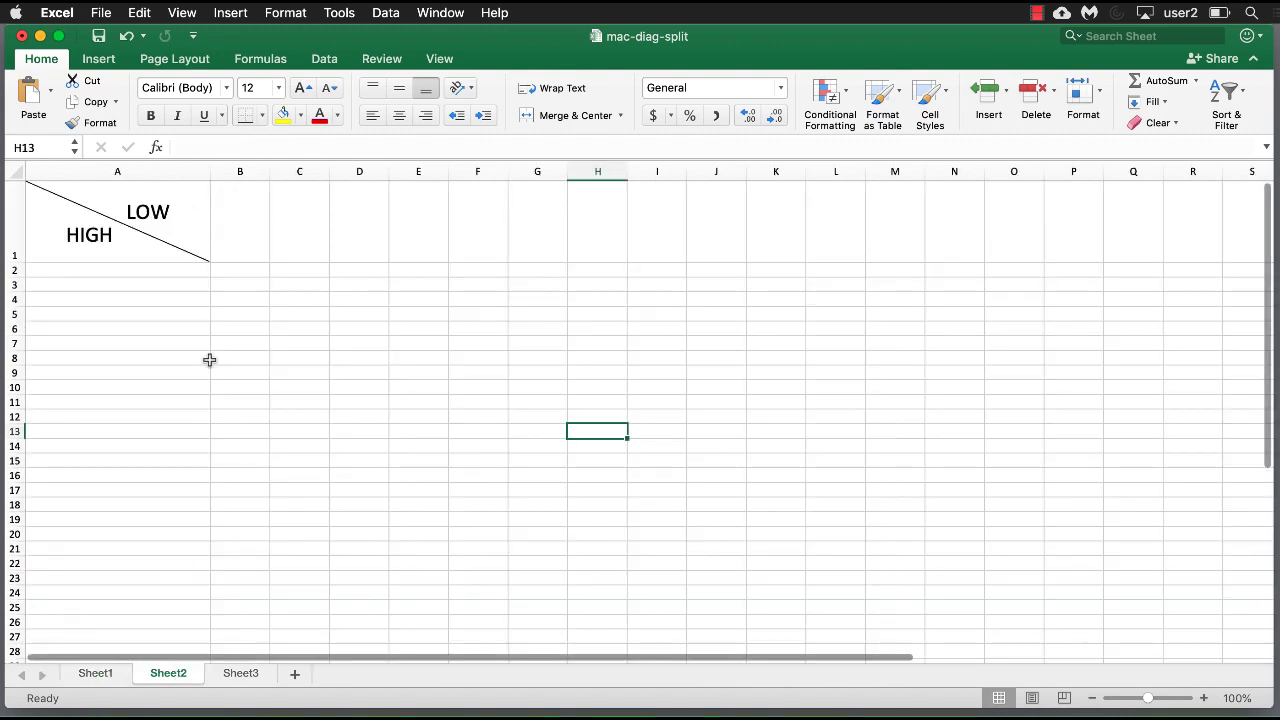
pyautogui.click(160, 218)
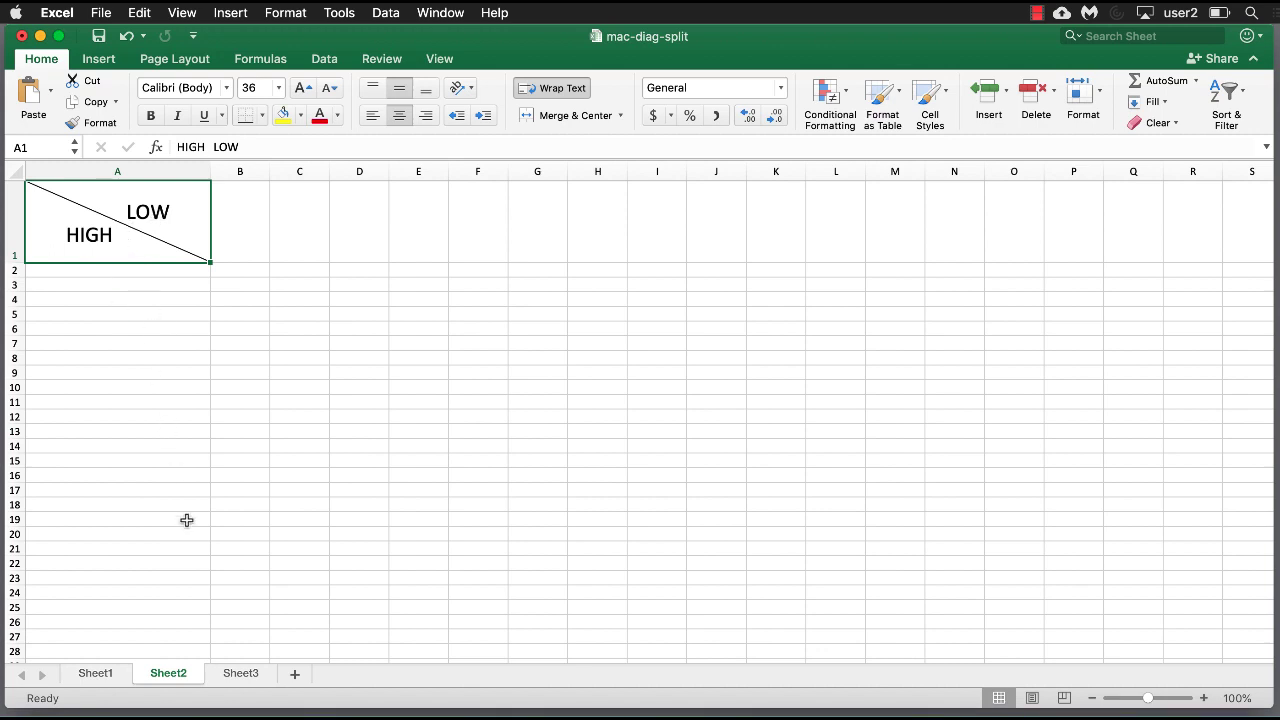
pyautogui.click(241, 674)
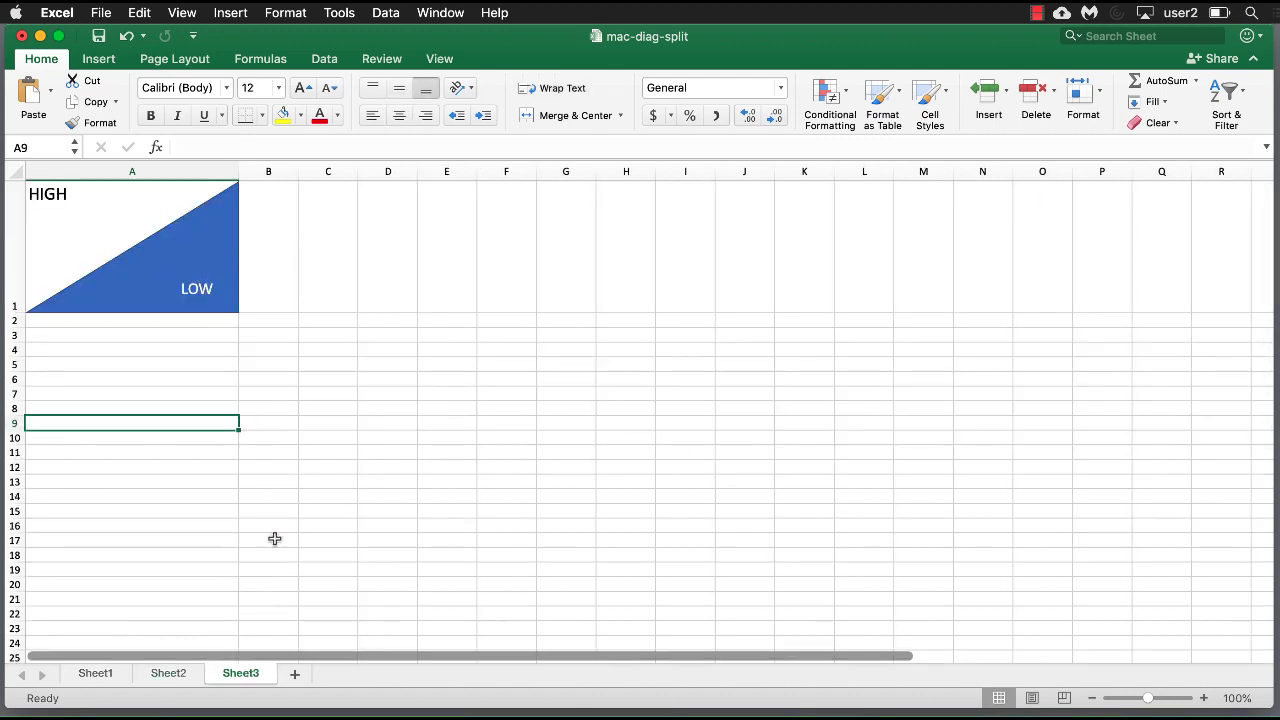
# Add a new worksheet and enter 1 in C4, 2 in D4, 3 in C5 and 4 in D5.
pyautogui.click(296, 676)
pyautogui.moveTo(174, 234); pyautogui.dragTo(234, 244)
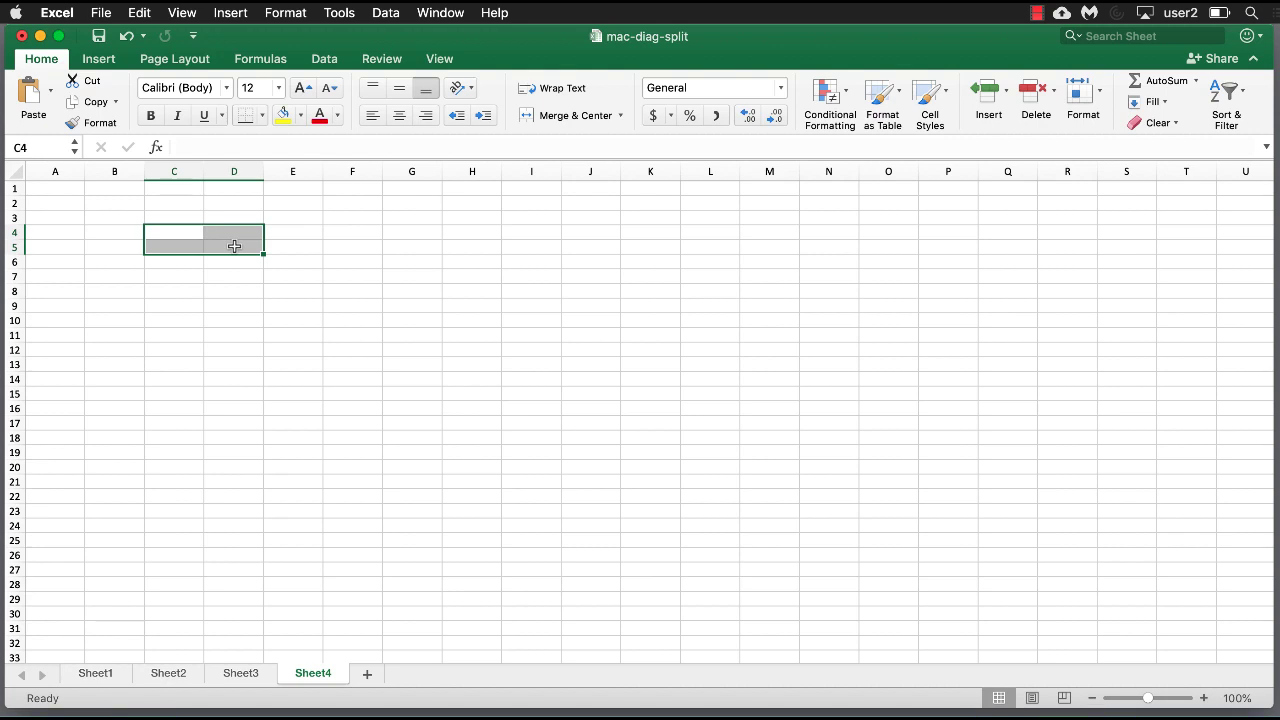
pyautogui.click(185, 233)
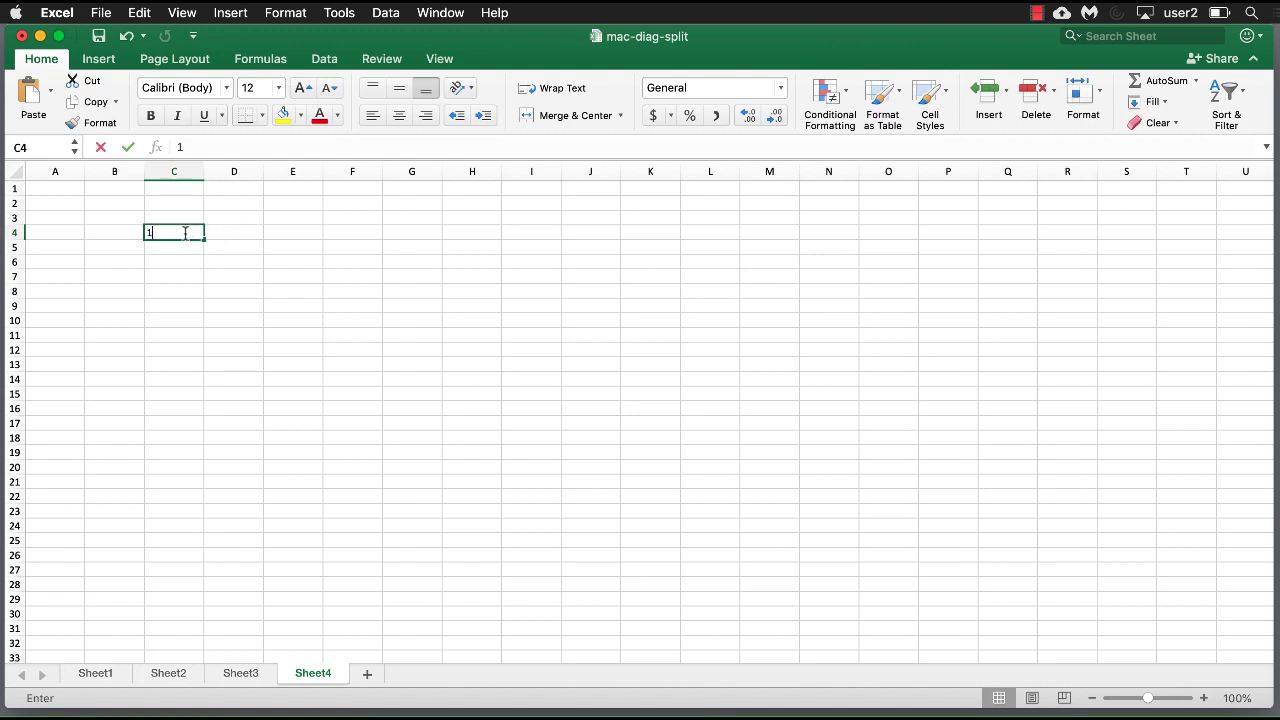
pyautogui.write('1')
pyautogui.press('Tab')
pyautogui.write('2')
pyautogui.press('Return')
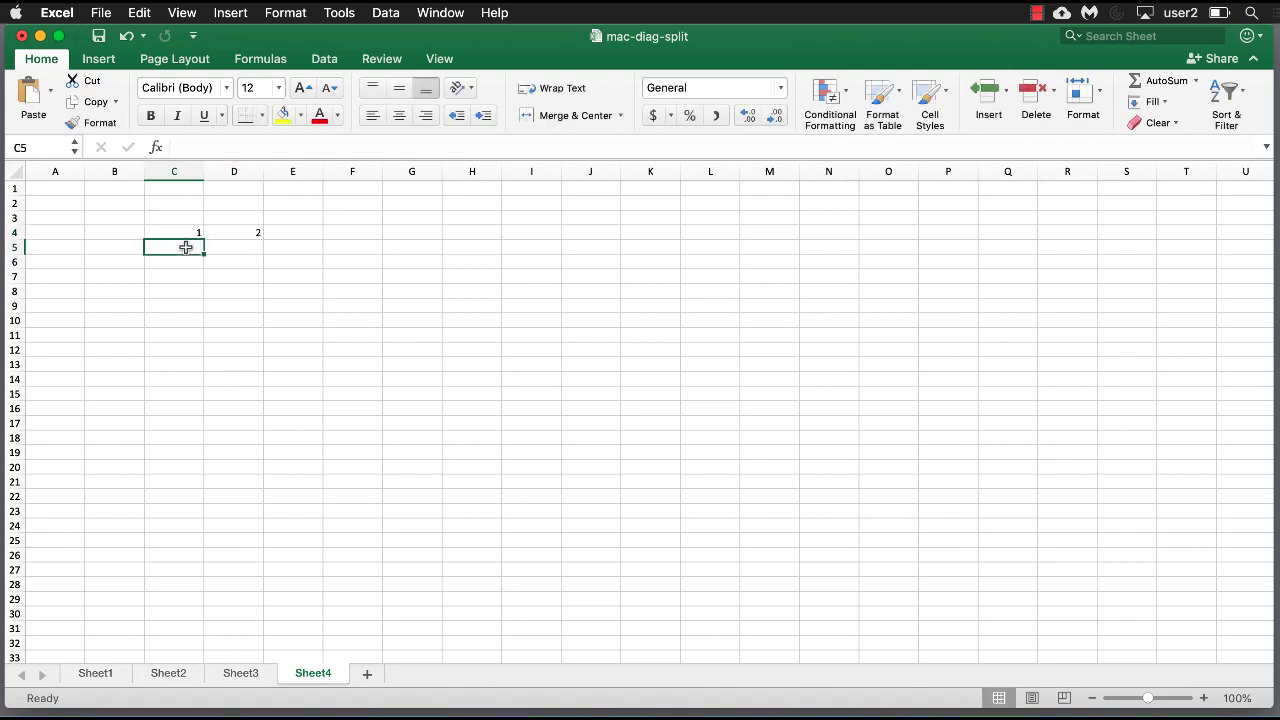
pyautogui.write('3')
pyautogui.click(231, 250)
pyautogui.write('4')
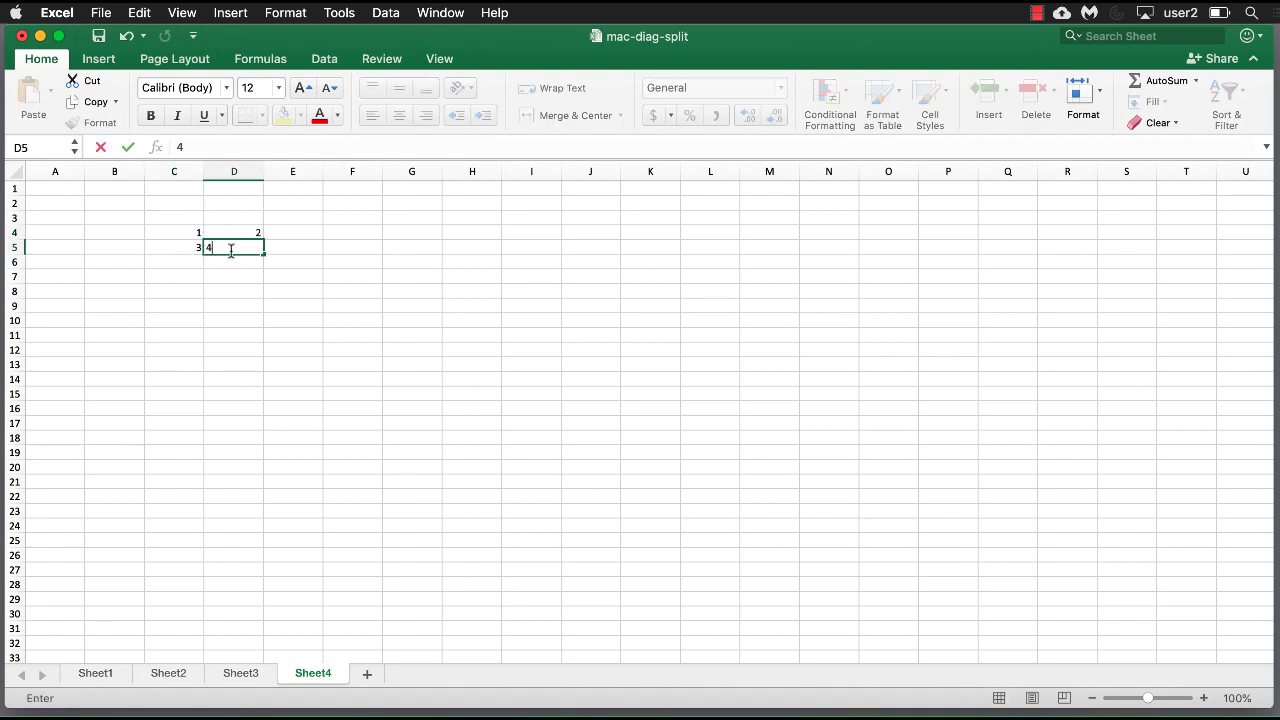
pyautogui.click(229, 334)
pyautogui.moveTo(185, 234); pyautogui.dragTo(222, 247)
pyautogui.click(187, 234)
pyautogui.click(220, 251)
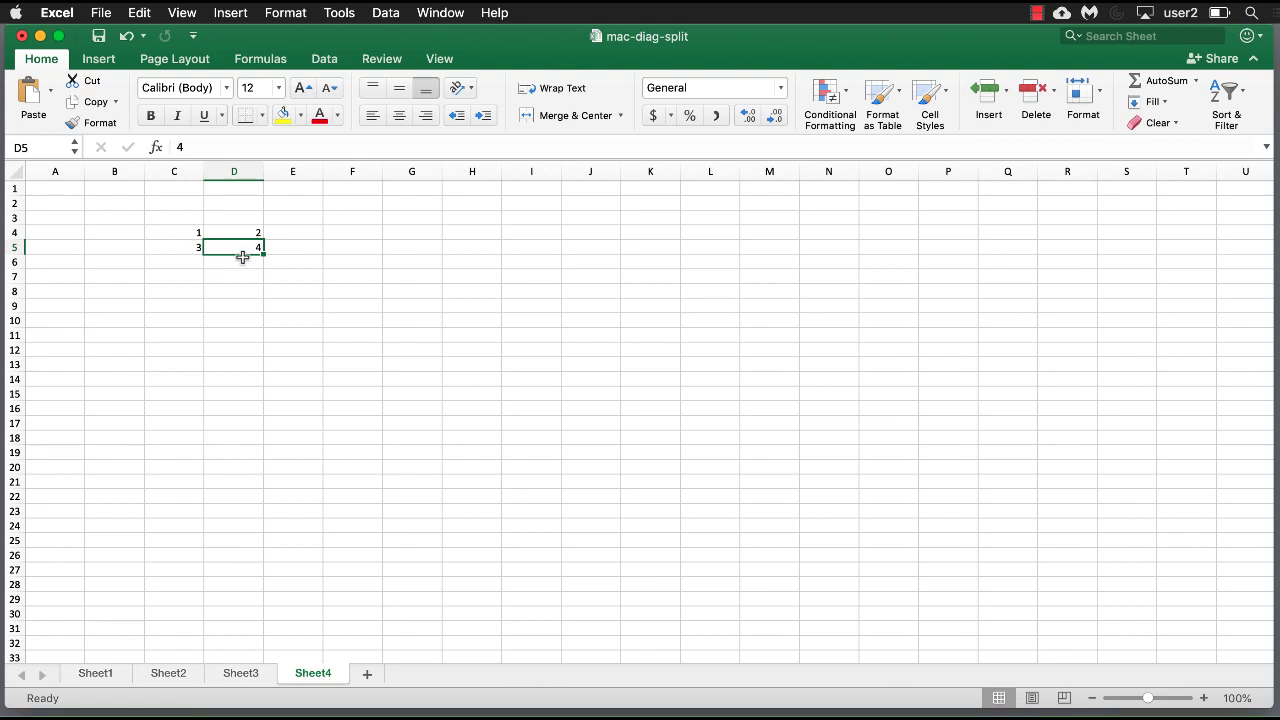
pyautogui.click(168, 231)
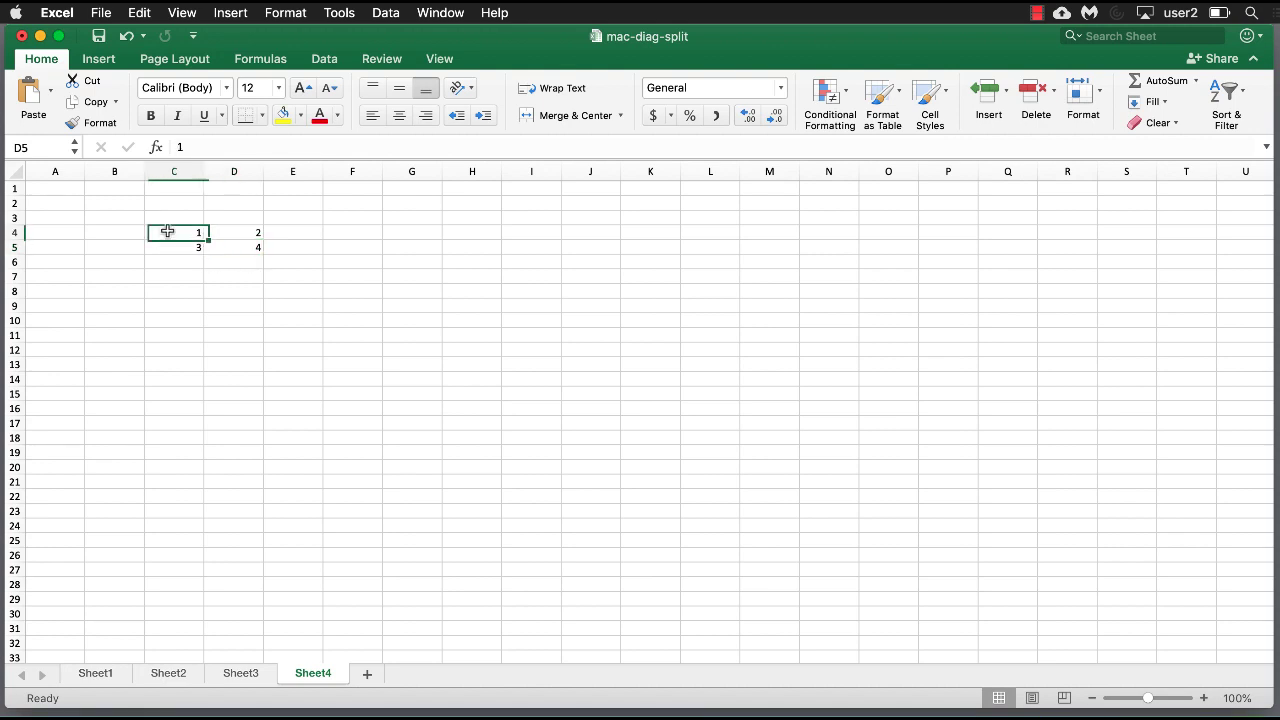
pyautogui.click(226, 247)
pyautogui.click(242, 232)
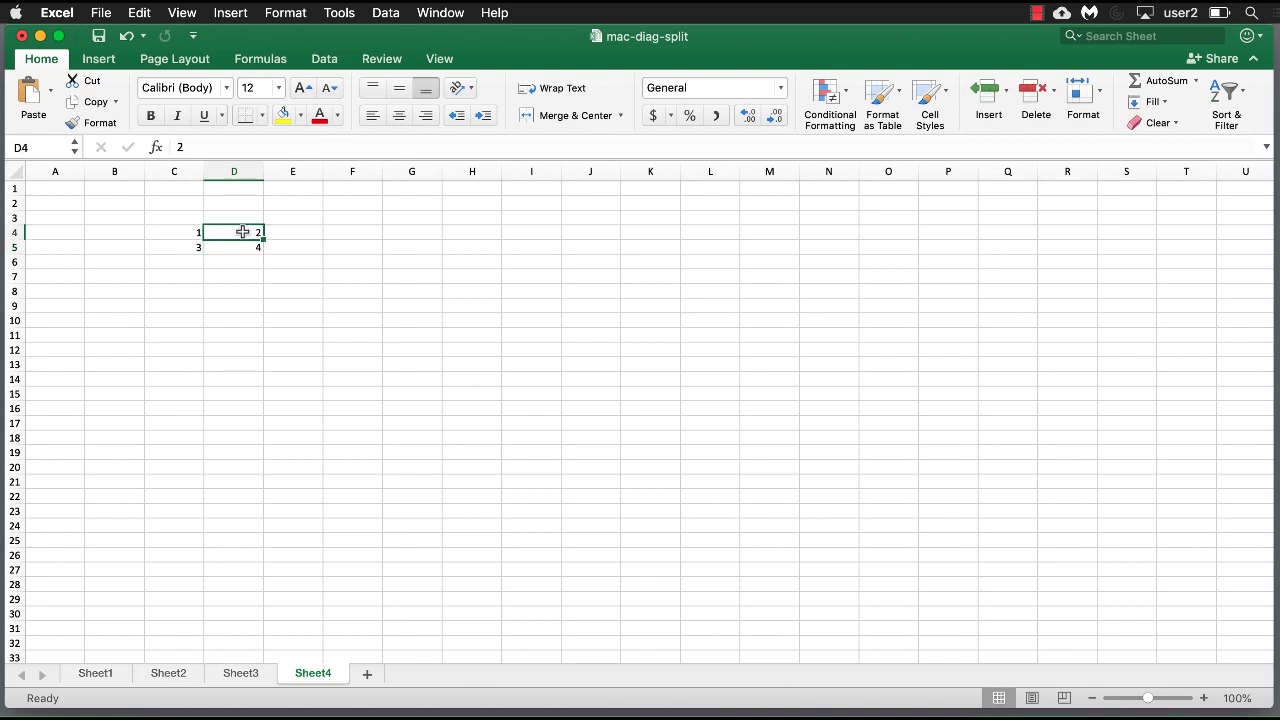
pyautogui.click(184, 250)
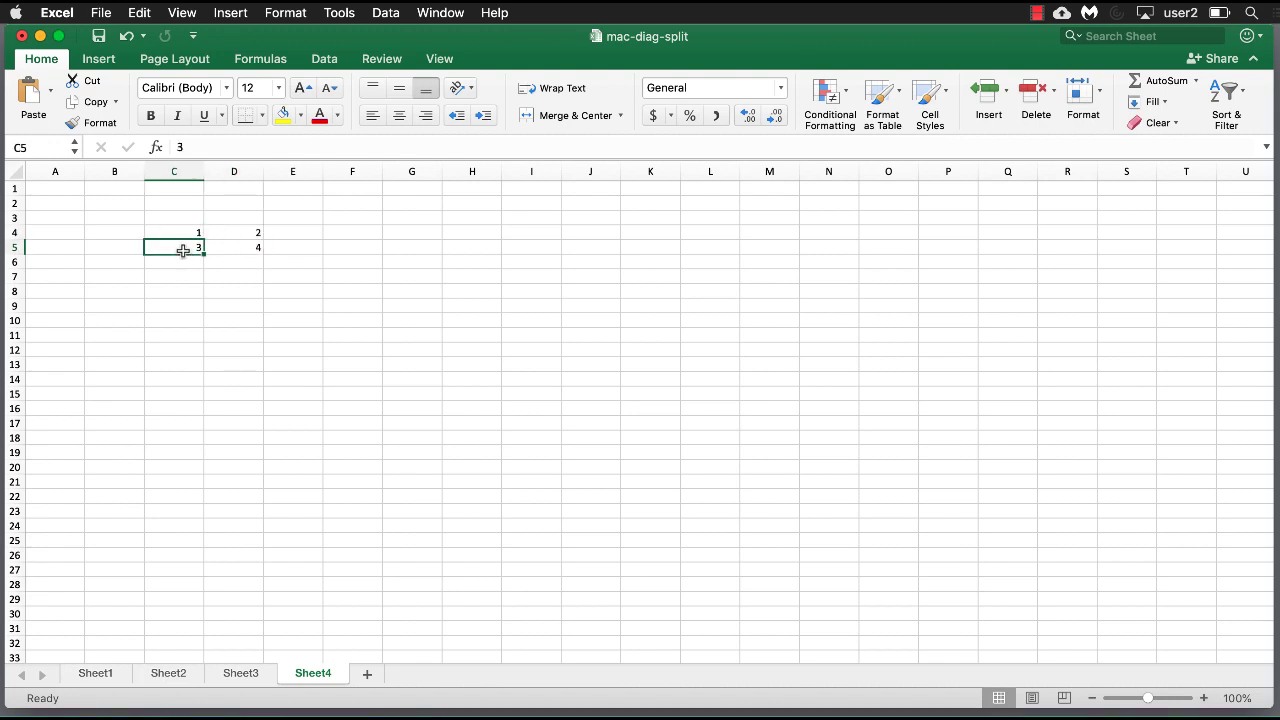
pyautogui.click(240, 233)
pyautogui.click(187, 232)
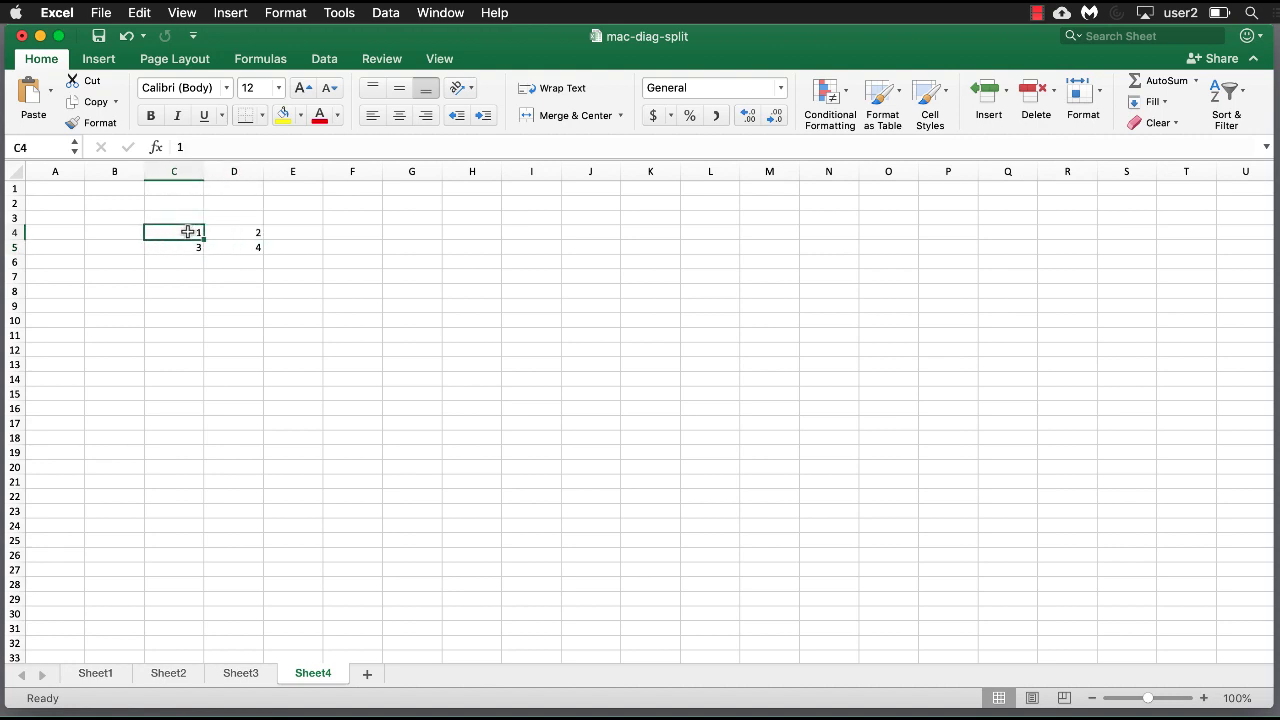
pyautogui.click(238, 248)
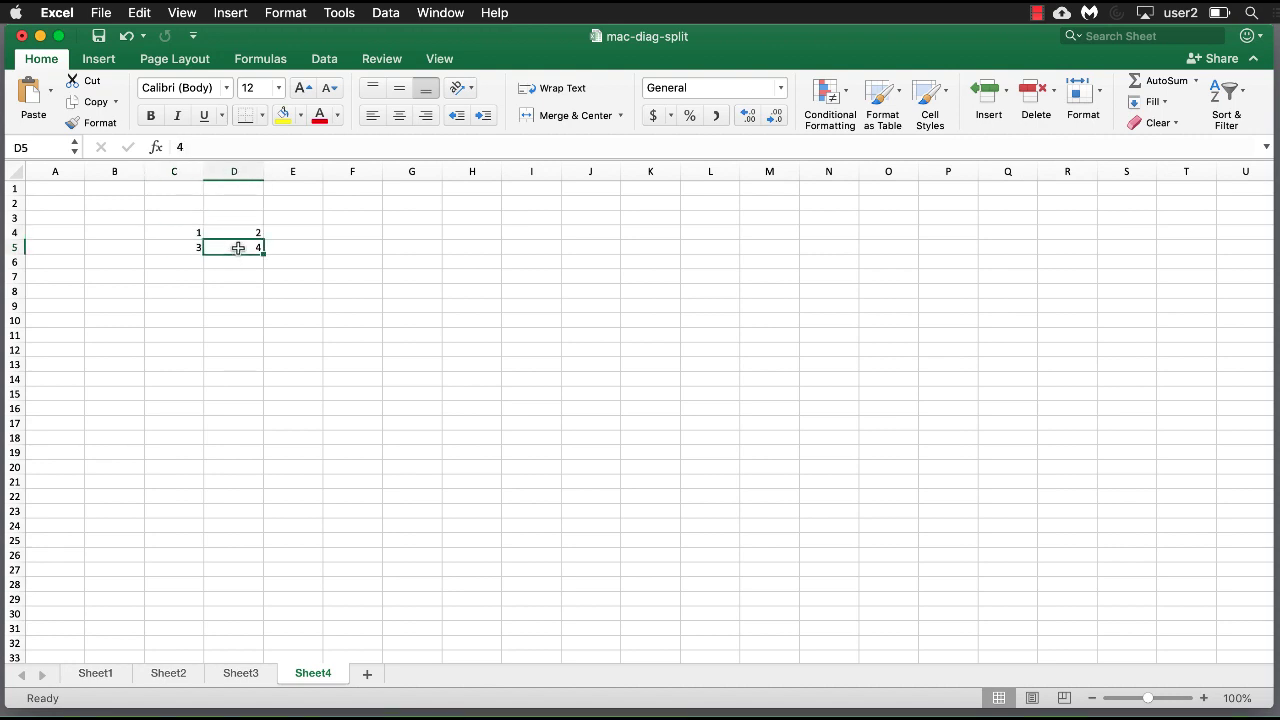
pyautogui.click(192, 236)
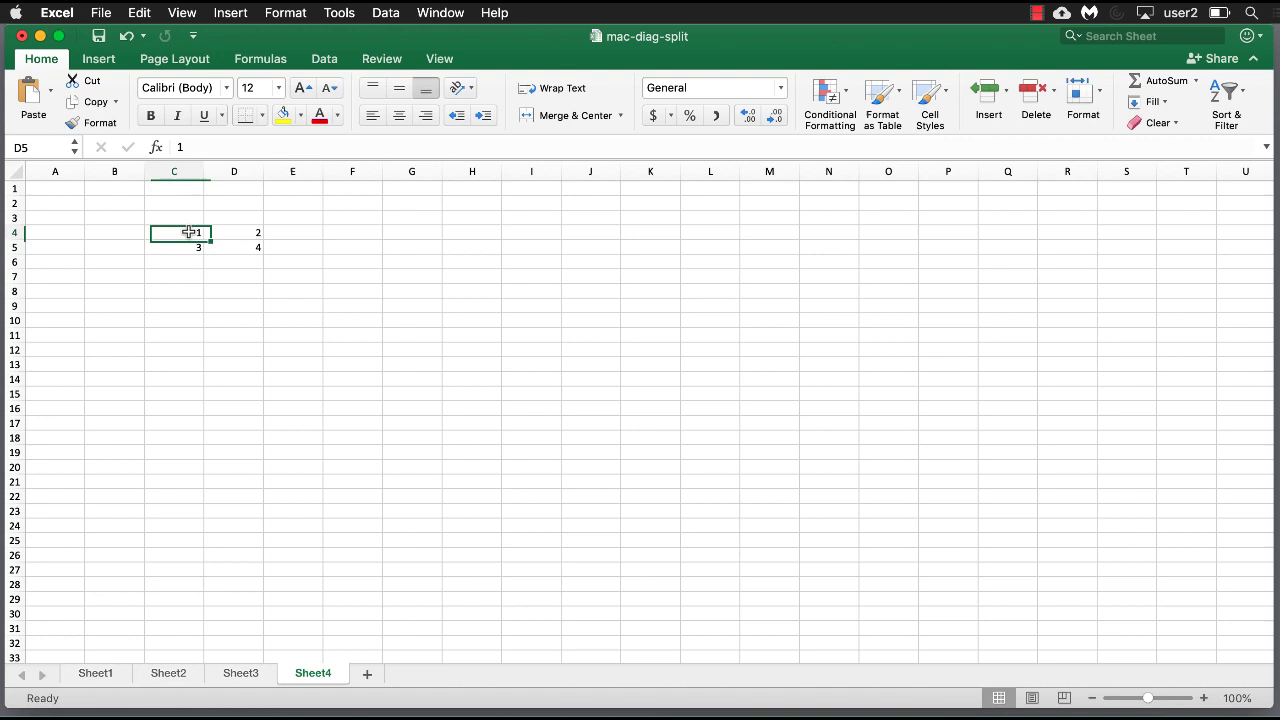
pyautogui.click(238, 256)
pyautogui.click(193, 232)
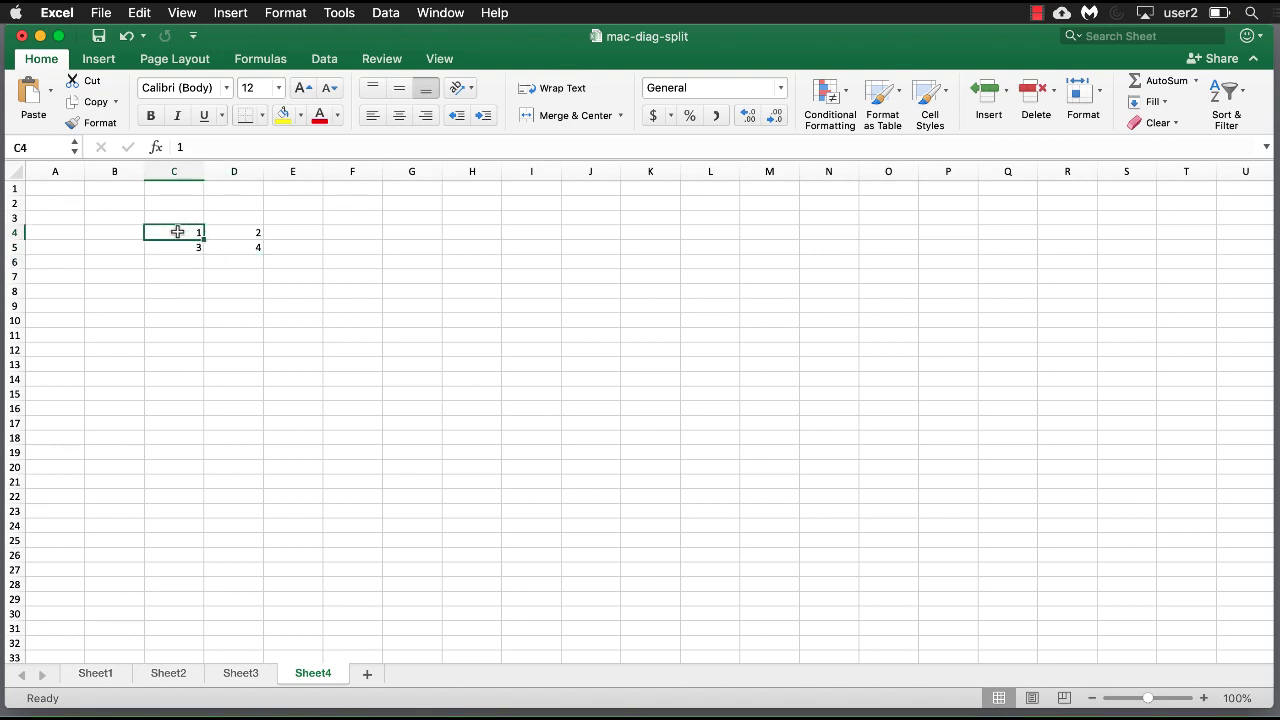
# Apply outside borders around the cell range C4:D5.
pyautogui.moveTo(177, 232); pyautogui.dragTo(229, 244)
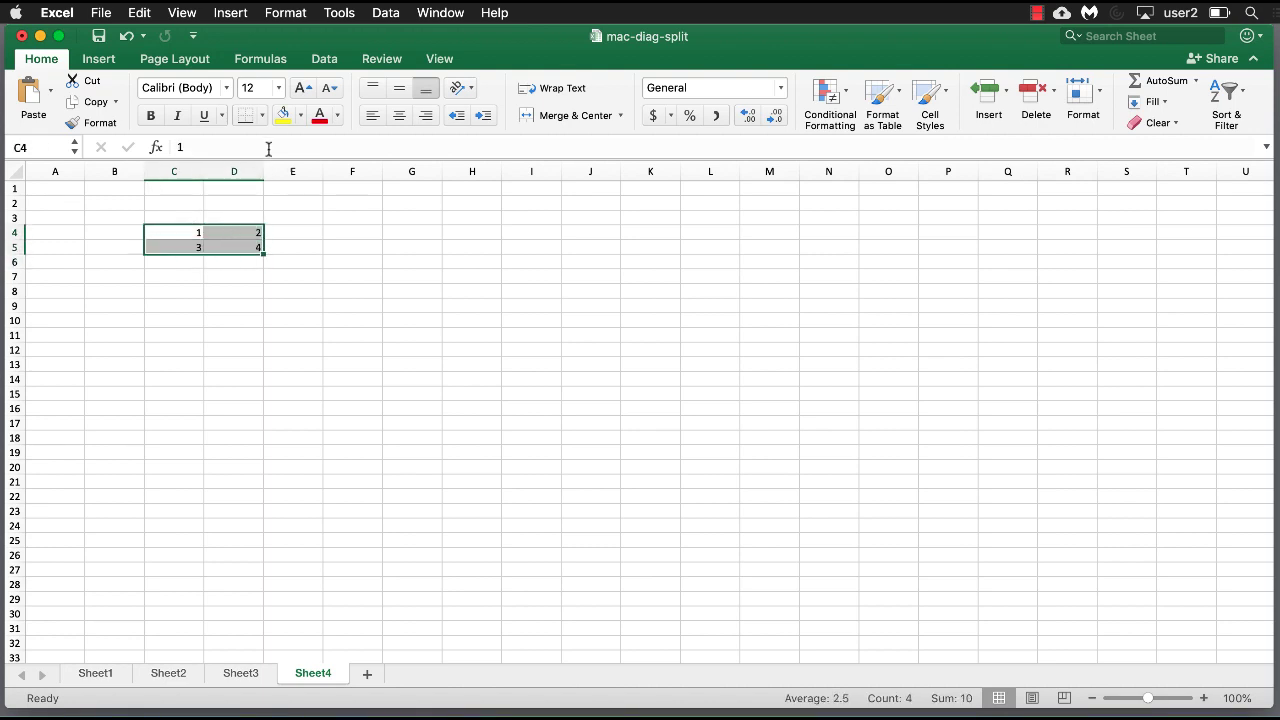
pyautogui.click(262, 116)
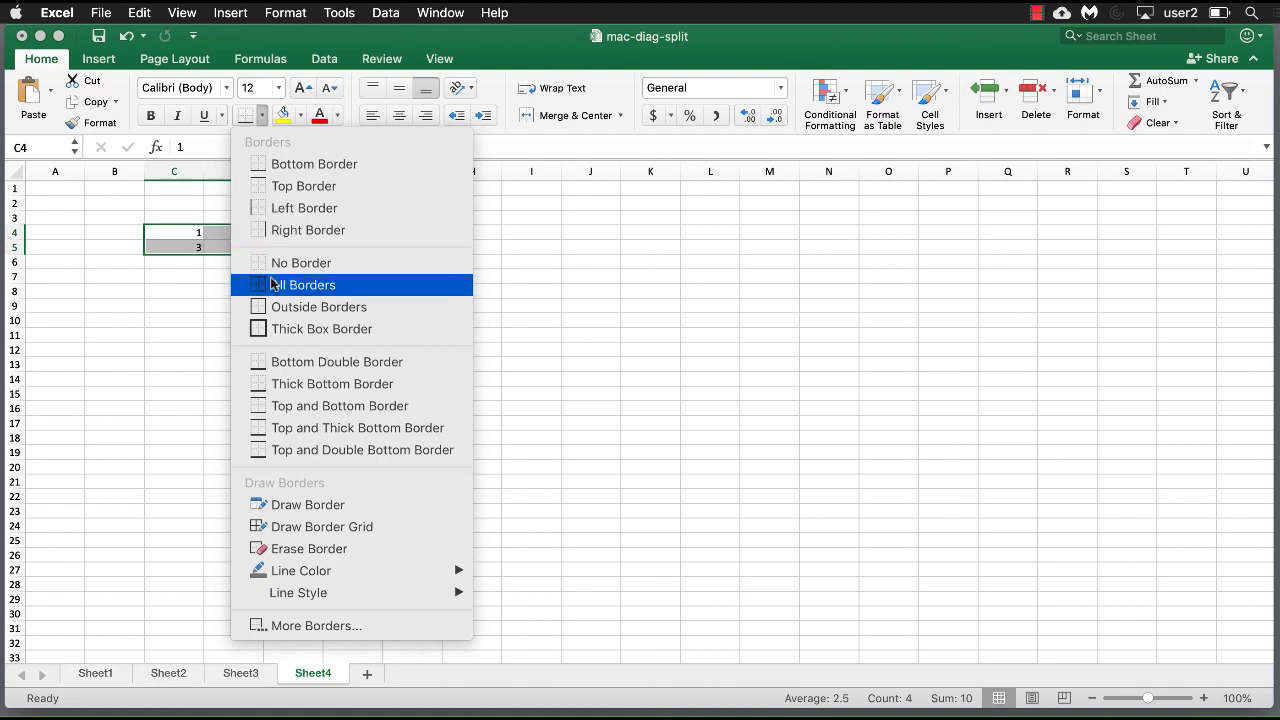
pyautogui.click(275, 310)
pyautogui.click(186, 336)
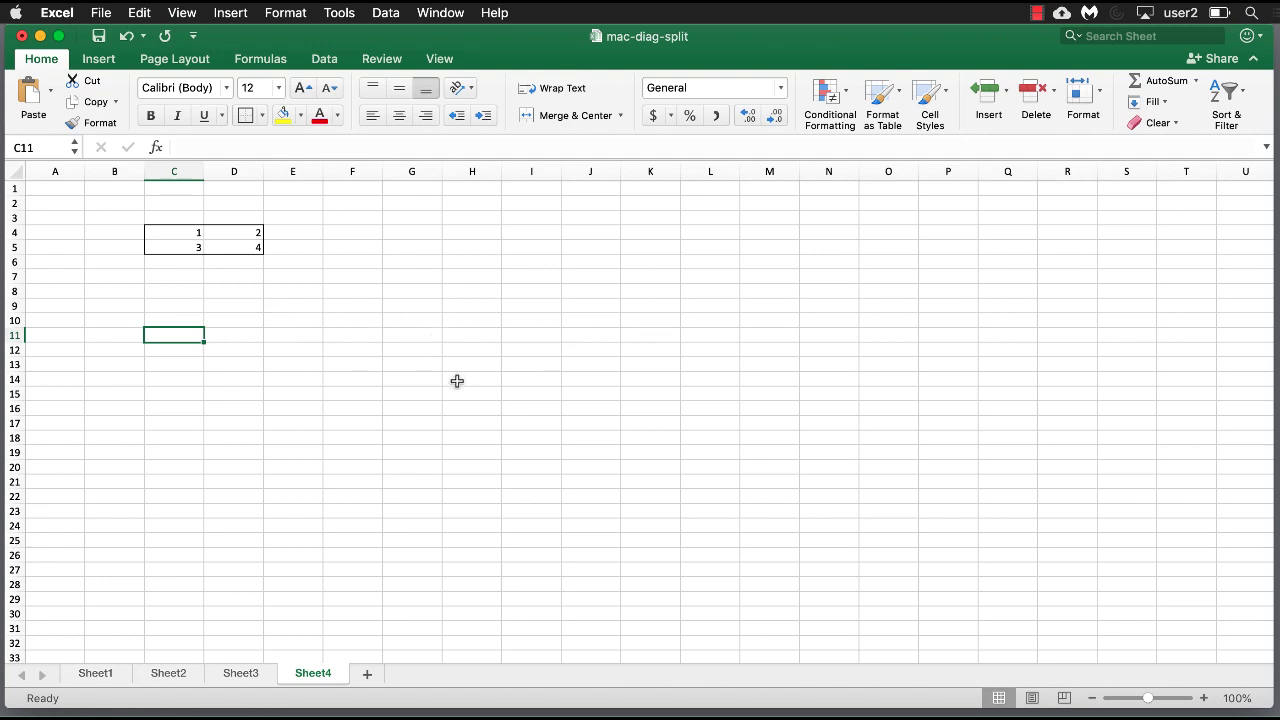
# Select the non-adjacent cells C4 and D5 together.
pyautogui.click(183, 236)
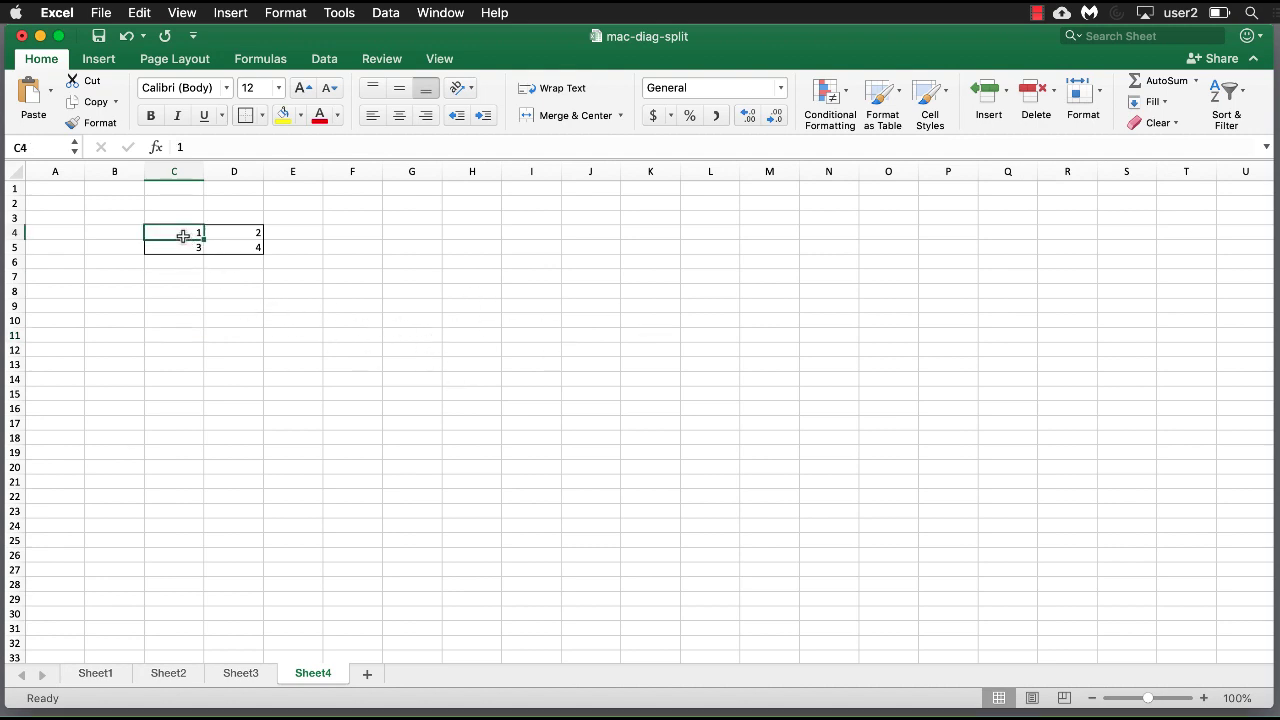
pyautogui.moveTo(229, 248); pyautogui.dragTo(184, 231)
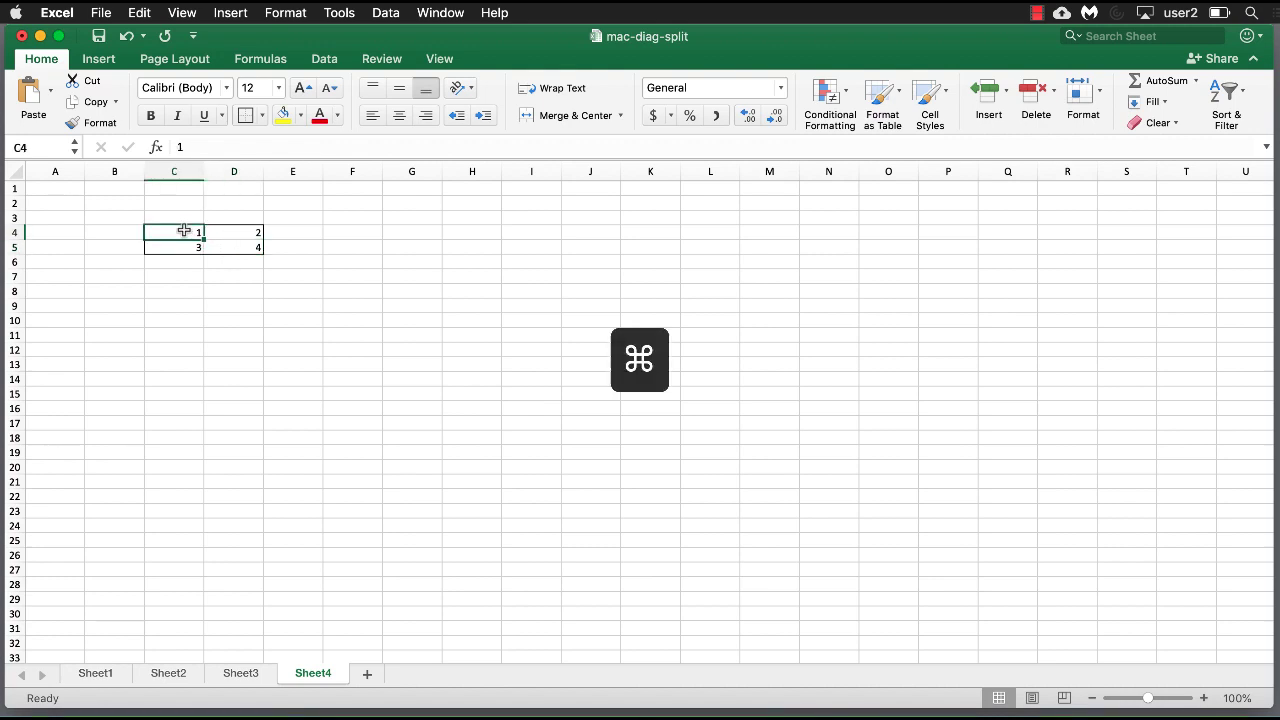
pyautogui.keyDown('super'); pyautogui.click(225, 246); pyautogui.keyUp('super')
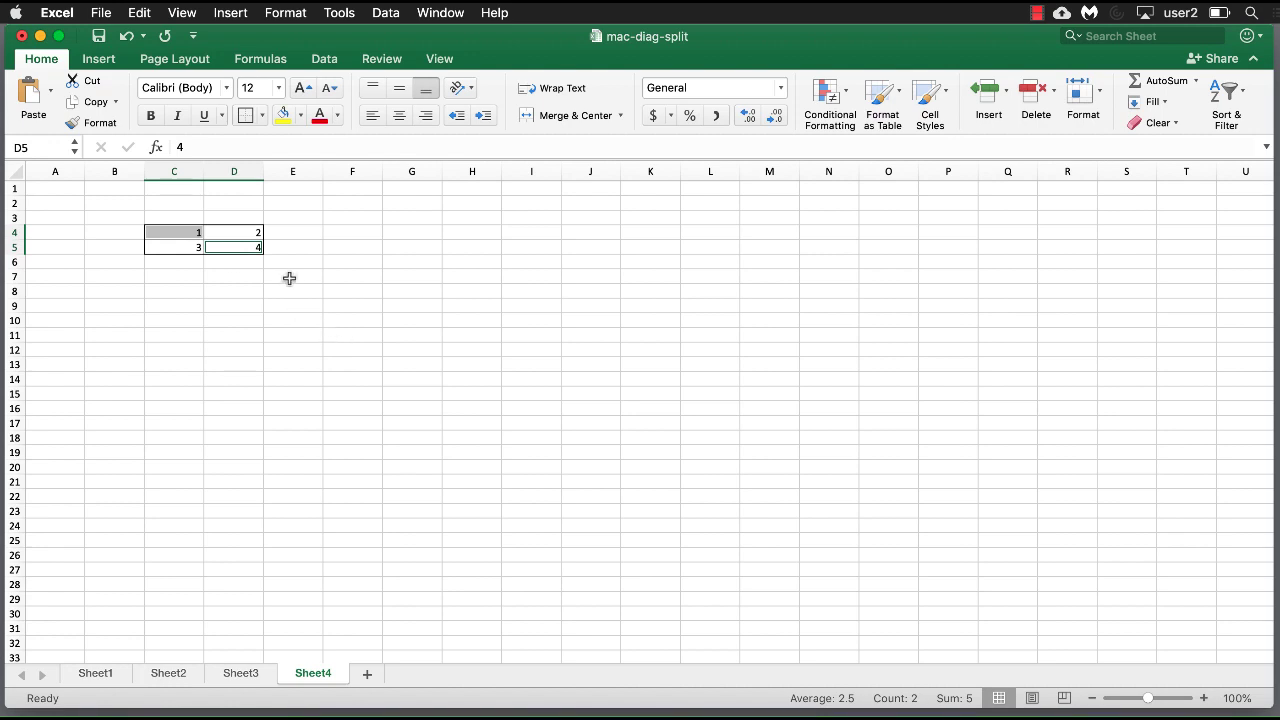
pyautogui.click(285, 13)
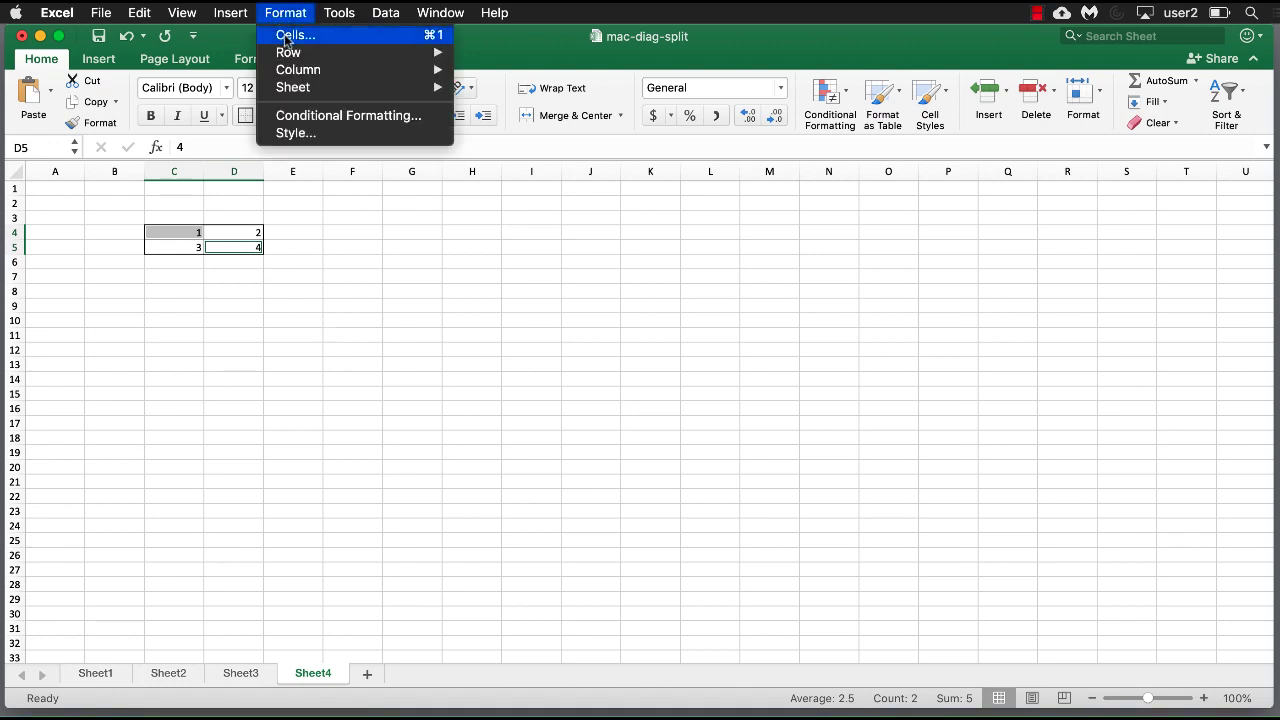
pyautogui.click(287, 36)
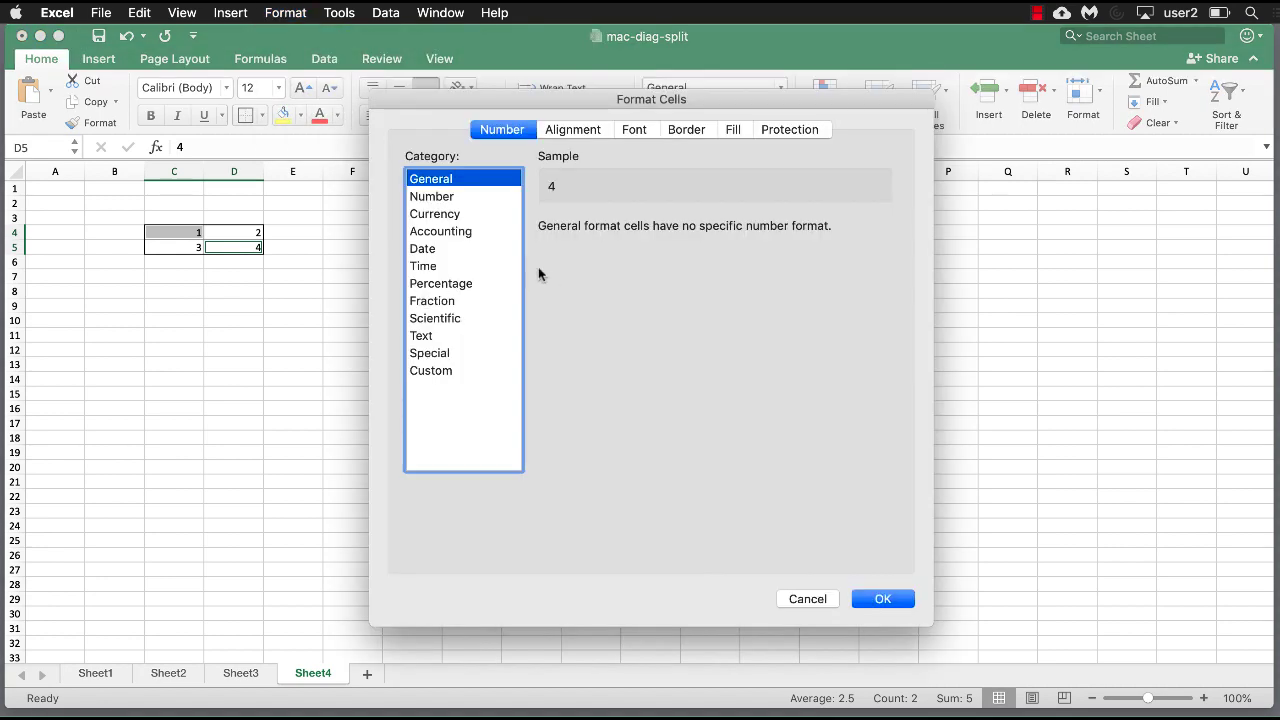
pyautogui.click(698, 129)
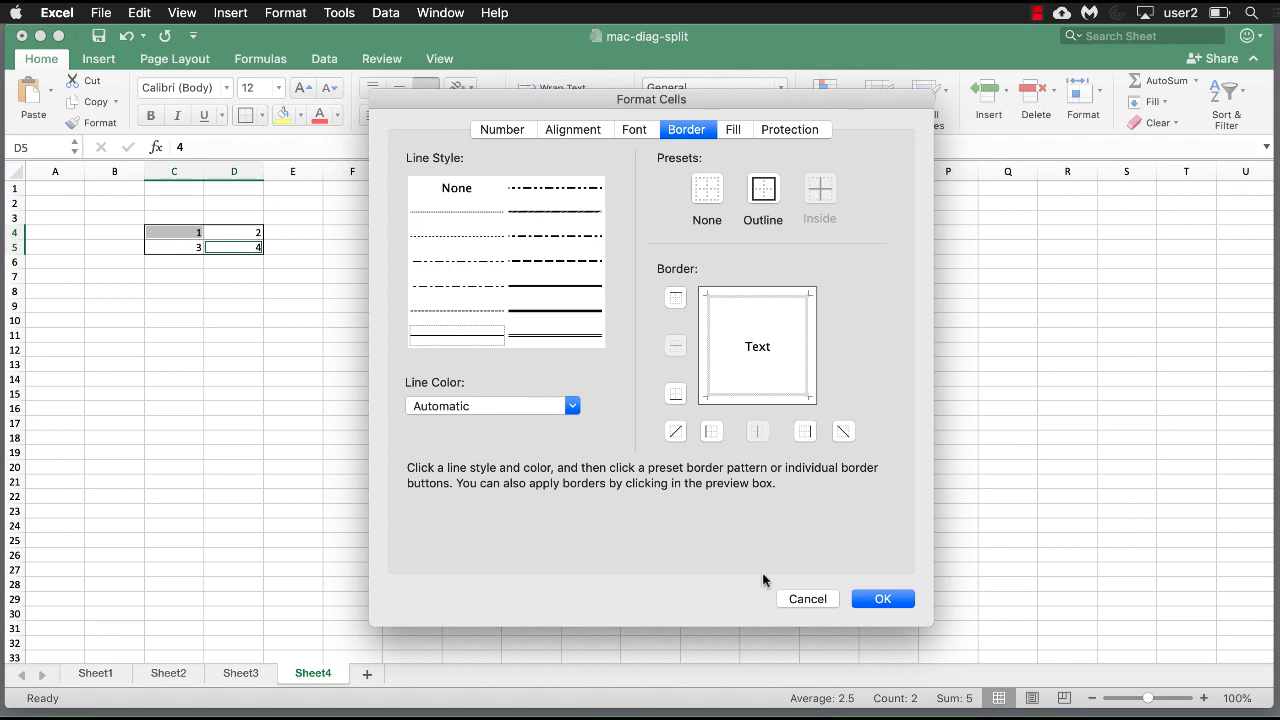
pyautogui.click(805, 599)
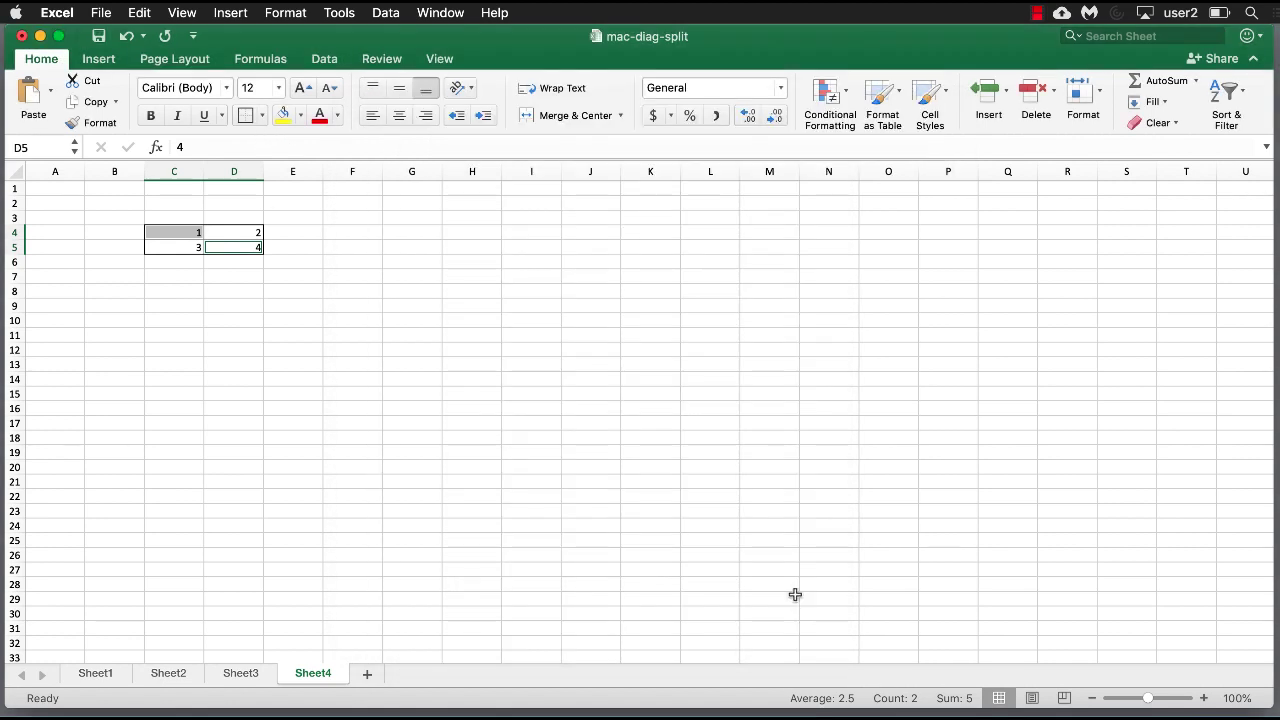
# Add a diagonal border running from upper left to lower right in cells C4 and D5.
pyautogui.click(262, 117)
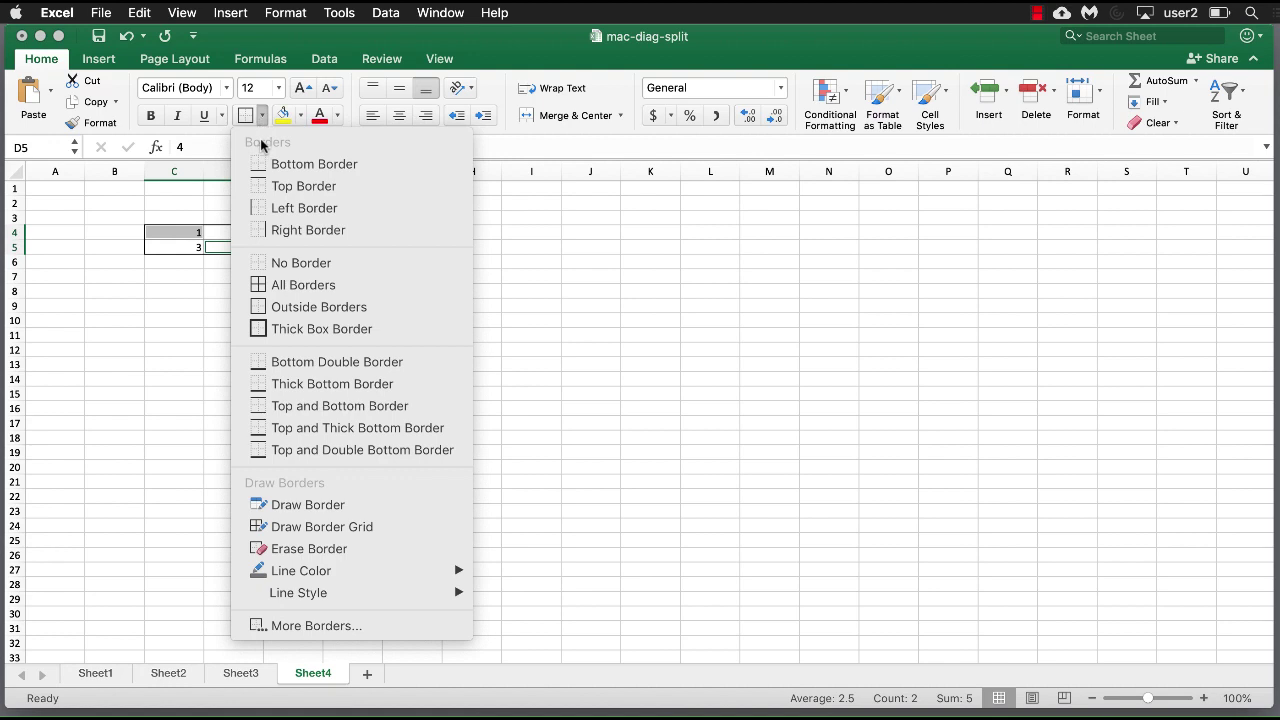
pyautogui.click(301, 626)
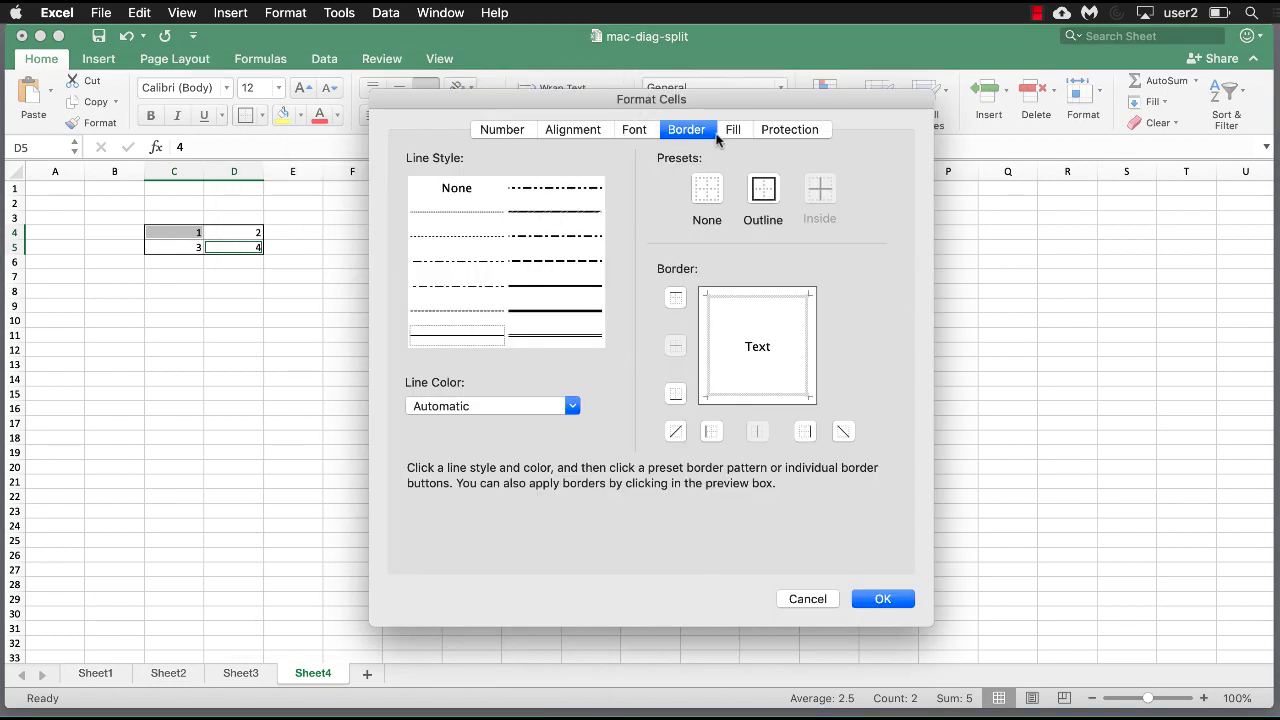
pyautogui.click(843, 433)
pyautogui.click(874, 598)
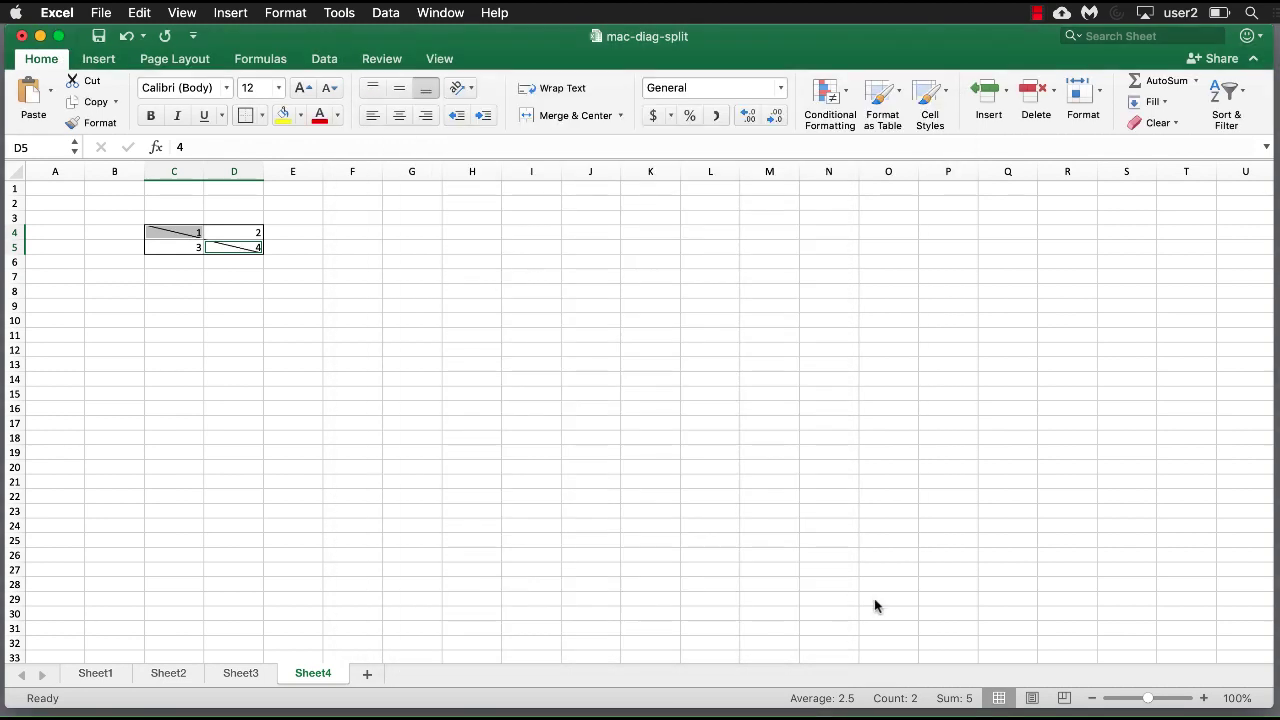
pyautogui.click(420, 378)
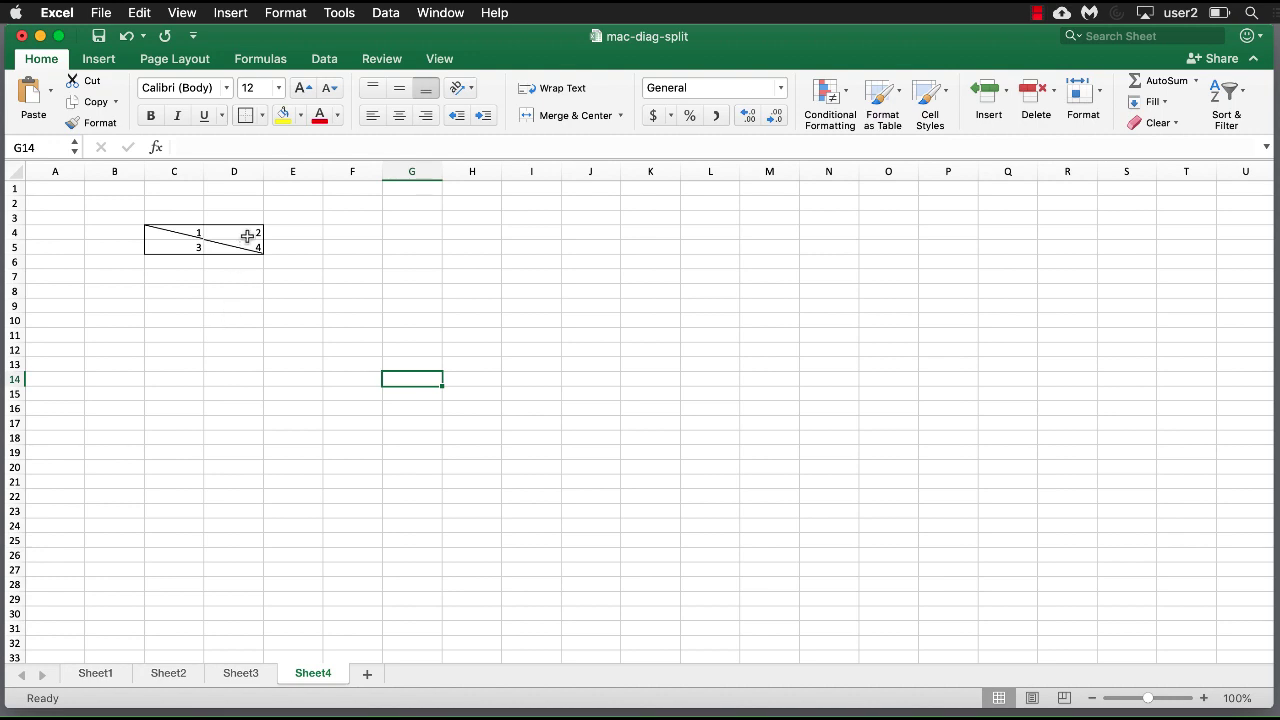
# Clear the numbers from cells C4 and D5.
pyautogui.click(187, 232)
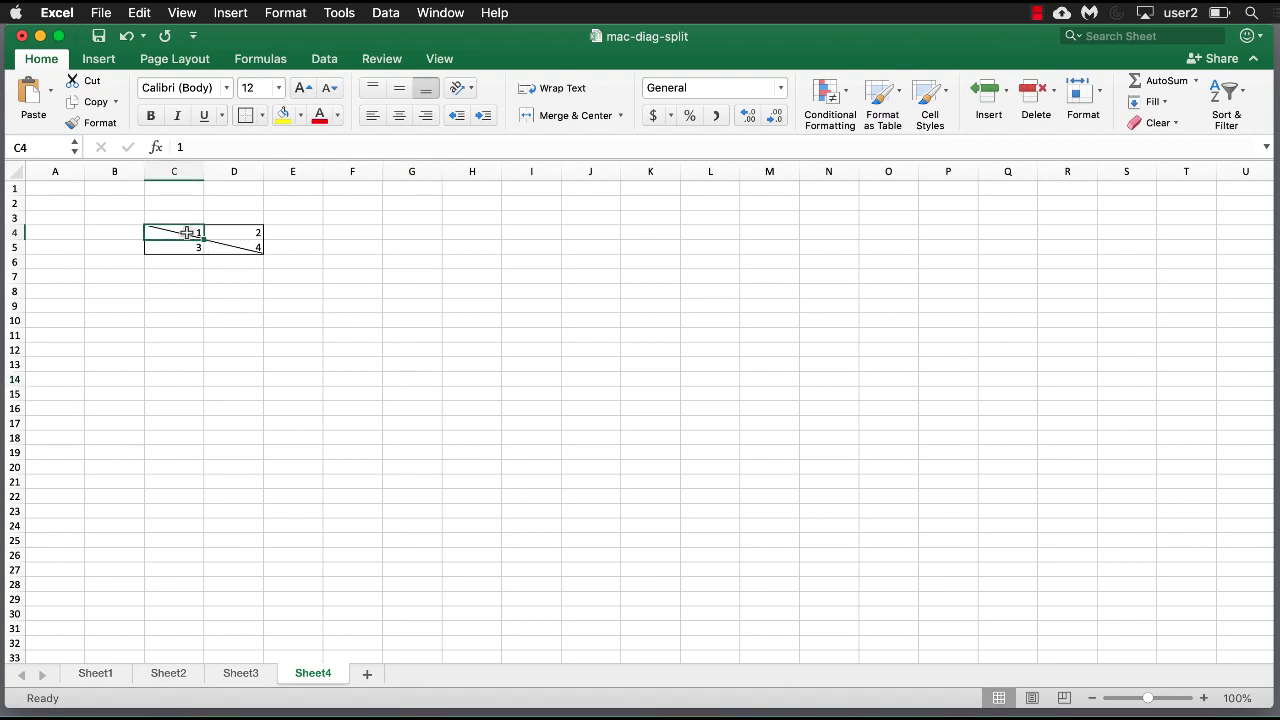
pyautogui.press('BackSpace')
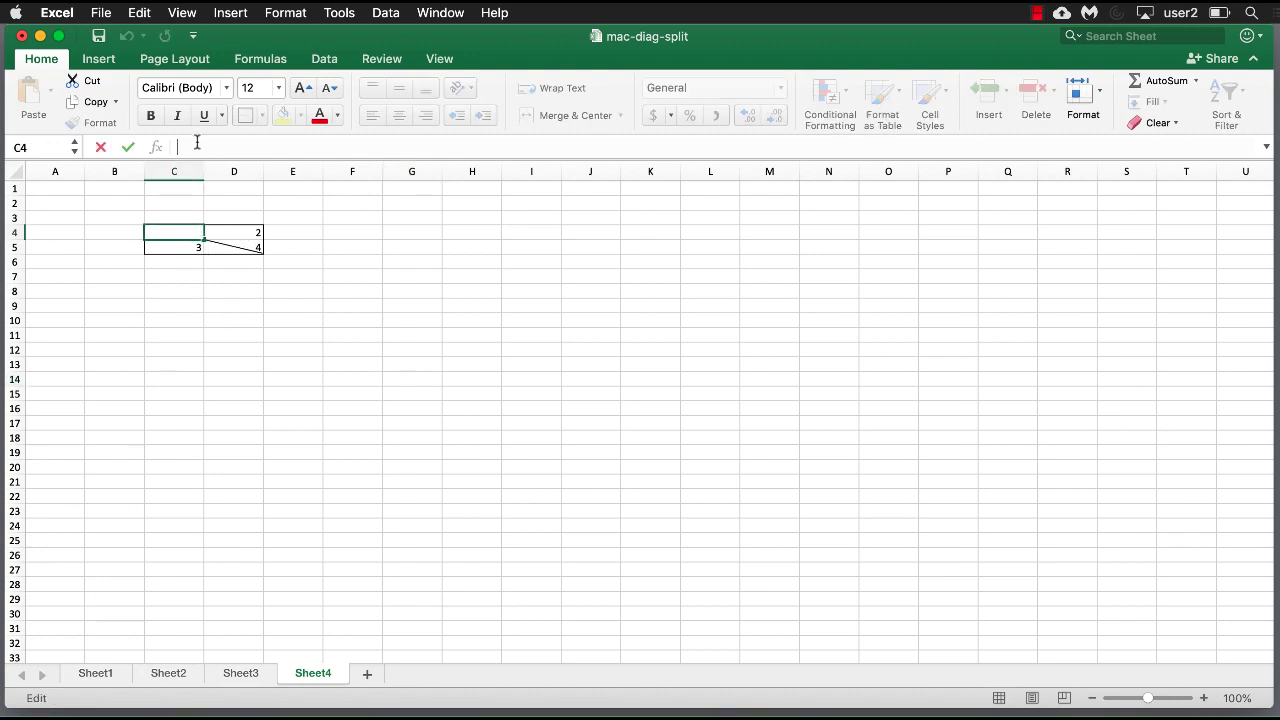
pyautogui.click(235, 243)
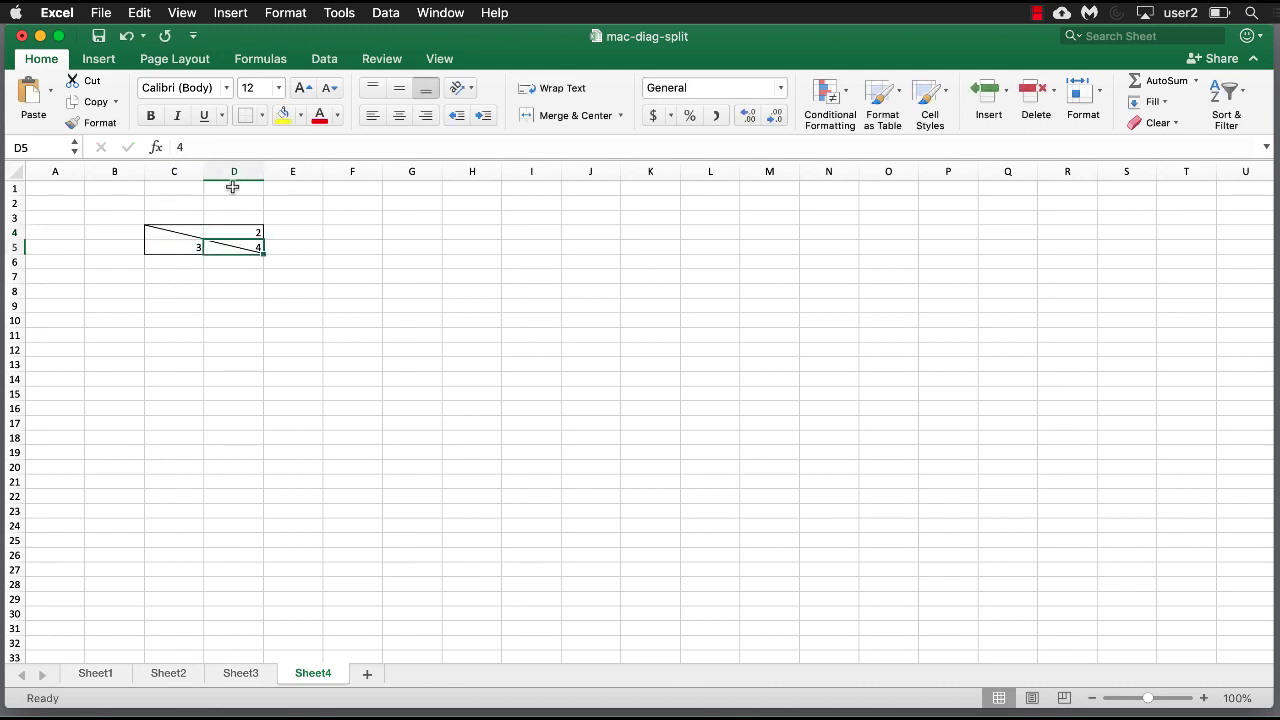
pyautogui.press('BackSpace')
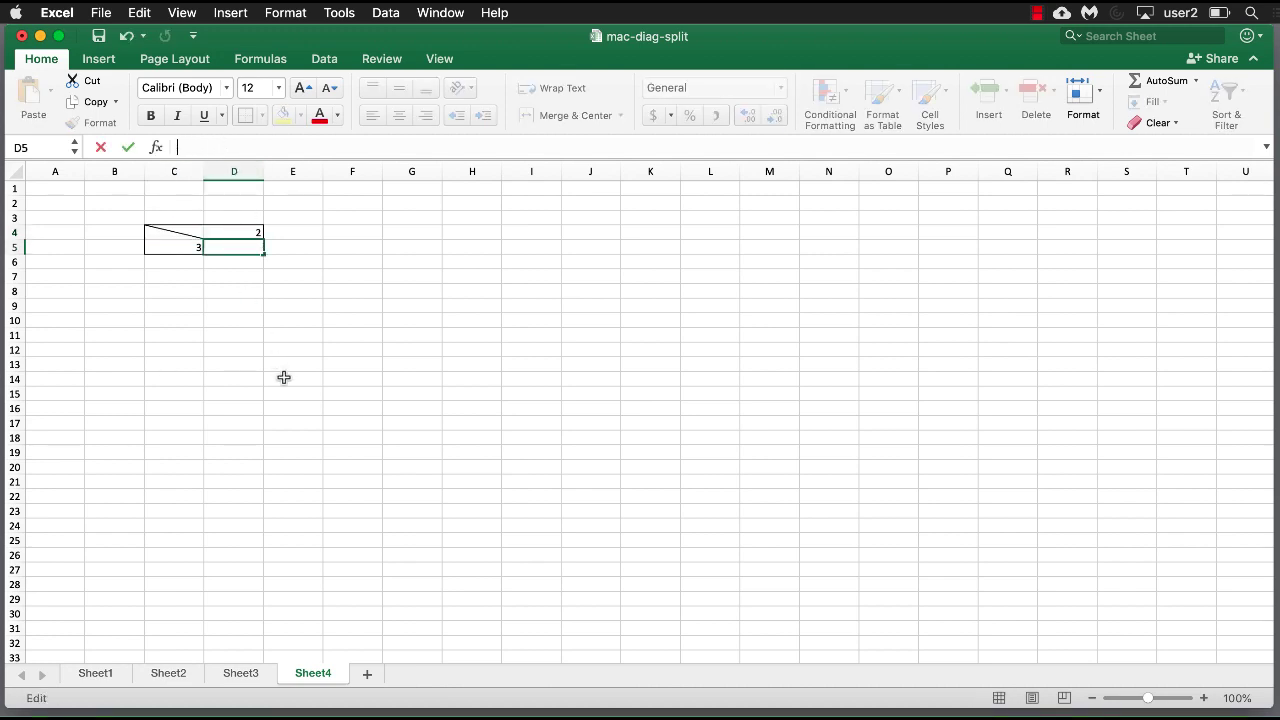
pyautogui.click(284, 377)
# Left-align the content of cell C5 and right-align the content of cell D4.
pyautogui.click(179, 247)
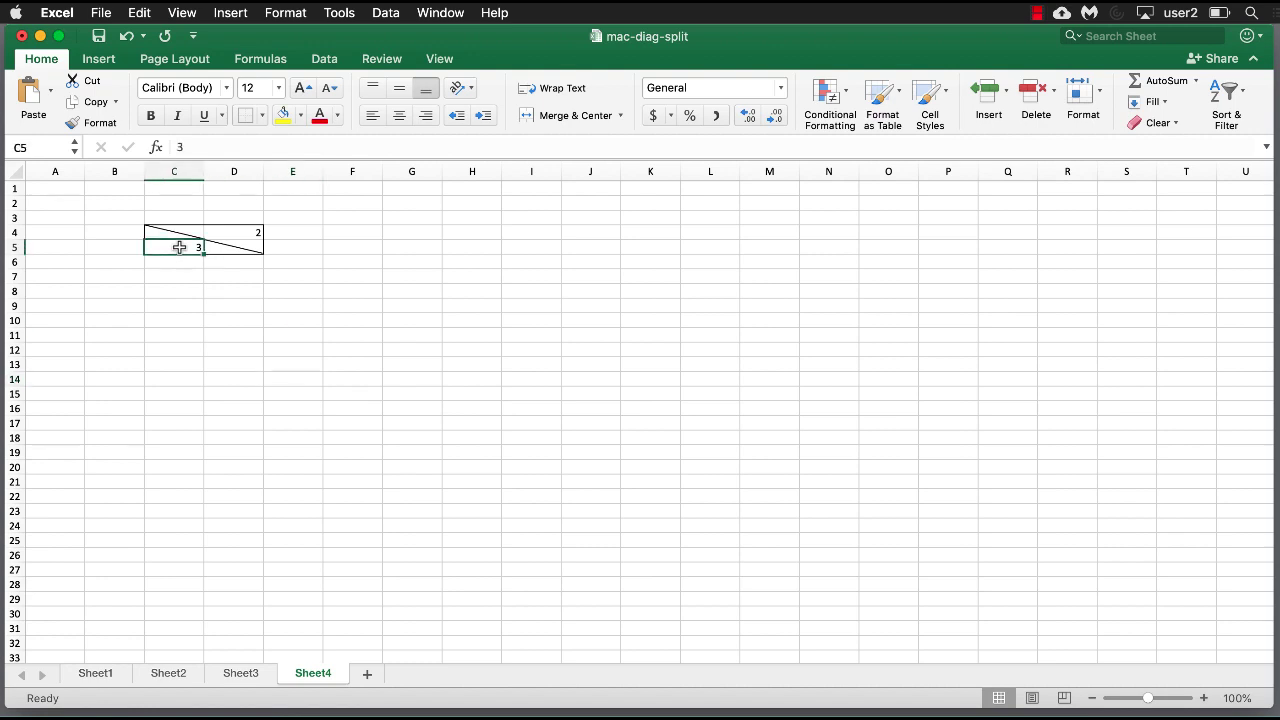
pyautogui.click(246, 232)
pyautogui.click(193, 247)
pyautogui.click(372, 115)
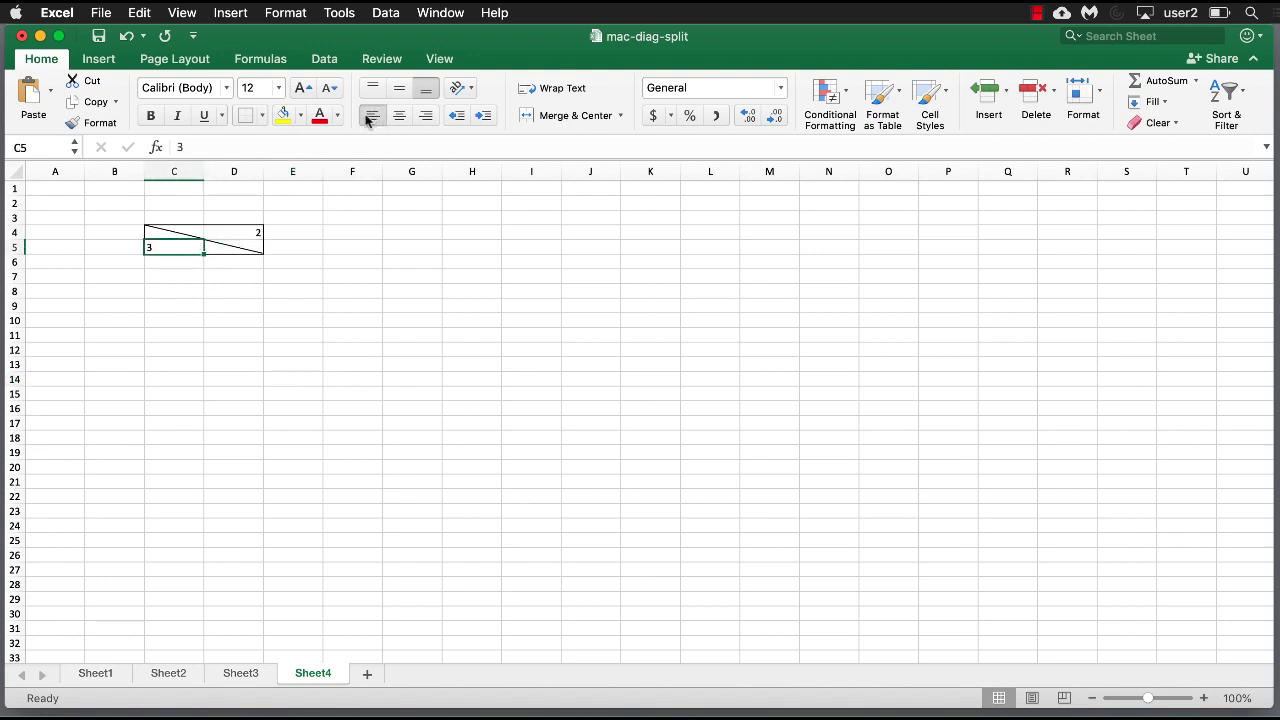
pyautogui.click(250, 229)
pyautogui.click(426, 115)
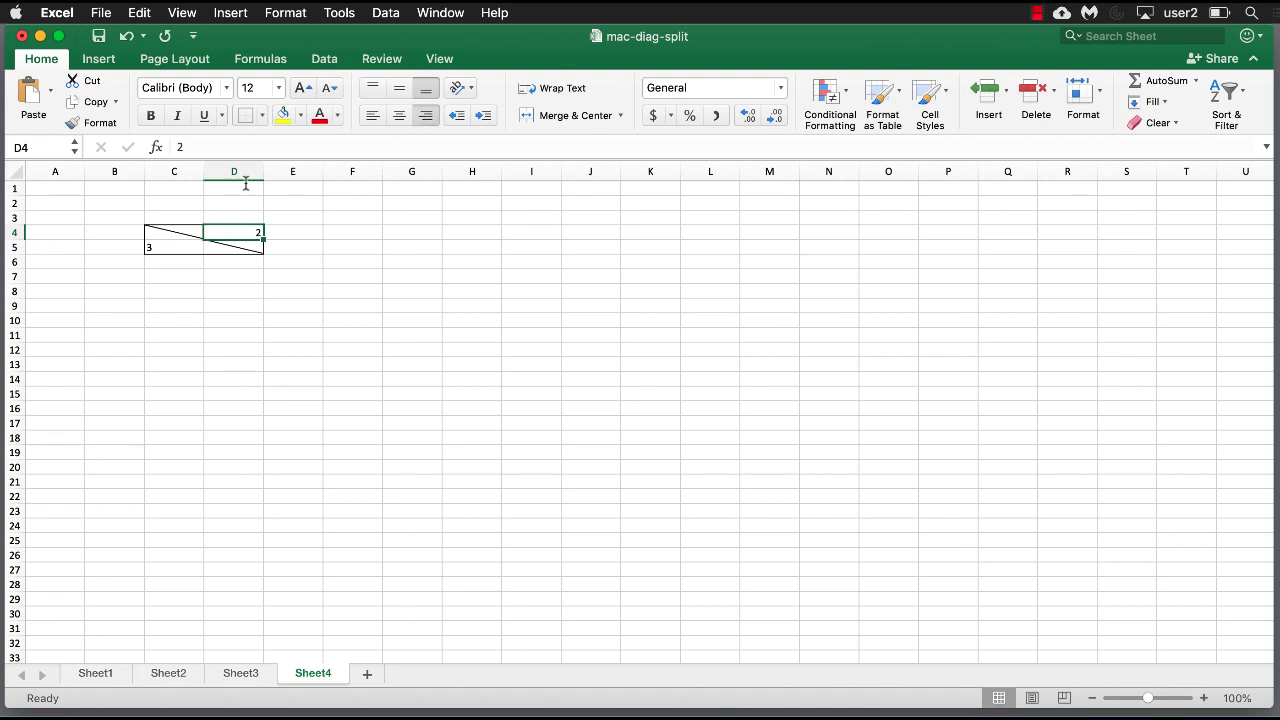
# Replace the content of D4 with Columns and the content of C5 with Rows.
pyautogui.moveTo(200, 140); pyautogui.dragTo(165, 147)
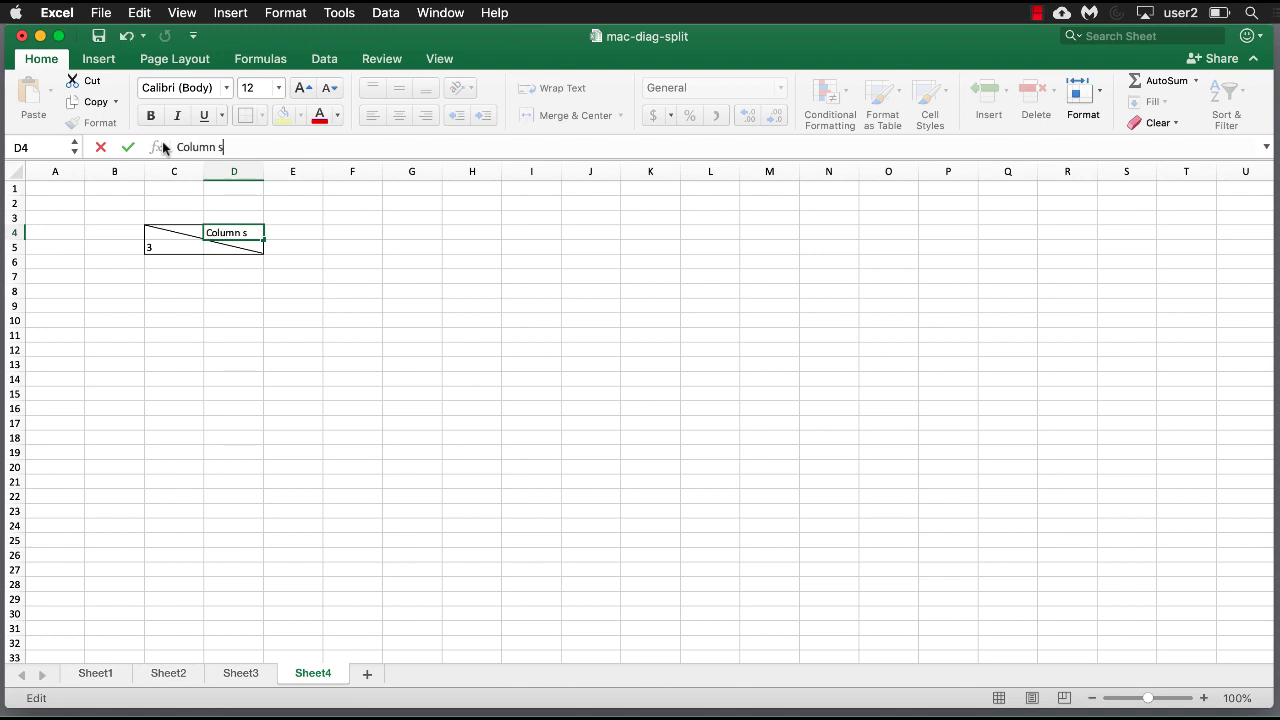
pyautogui.click(166, 246)
pyautogui.write('Rows')
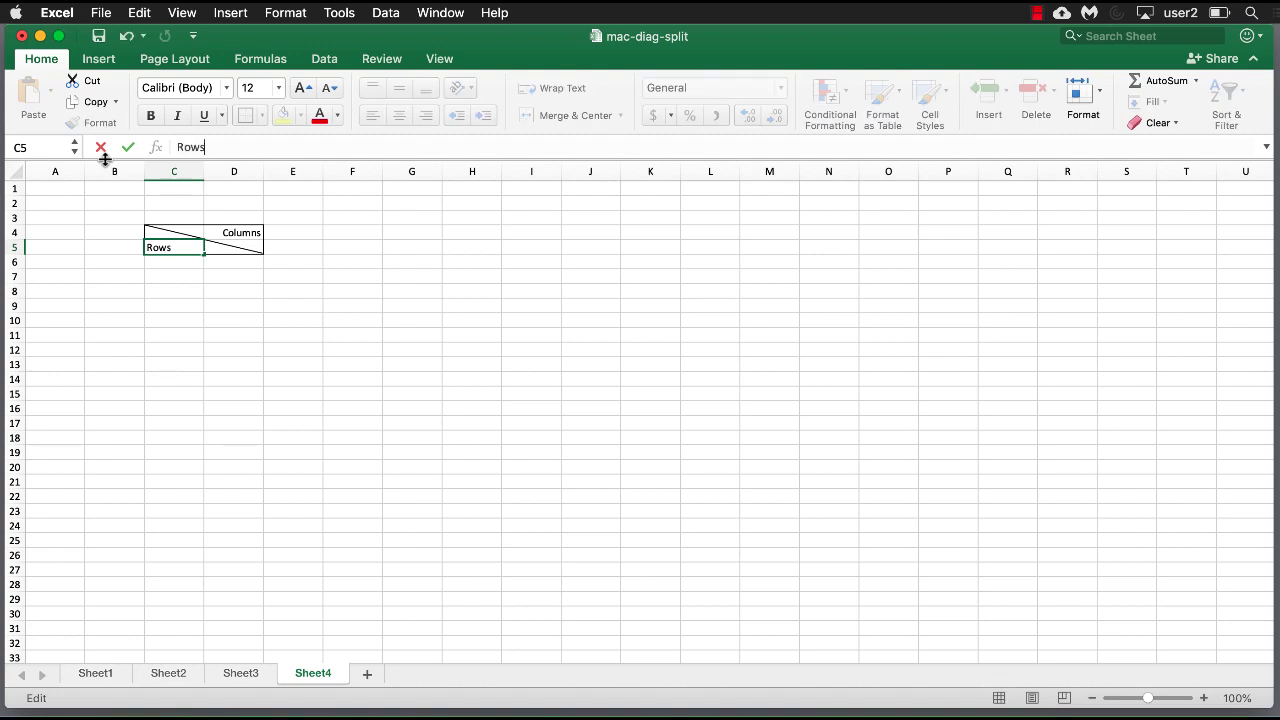
pyautogui.press('Return')
pyautogui.click(411, 290)
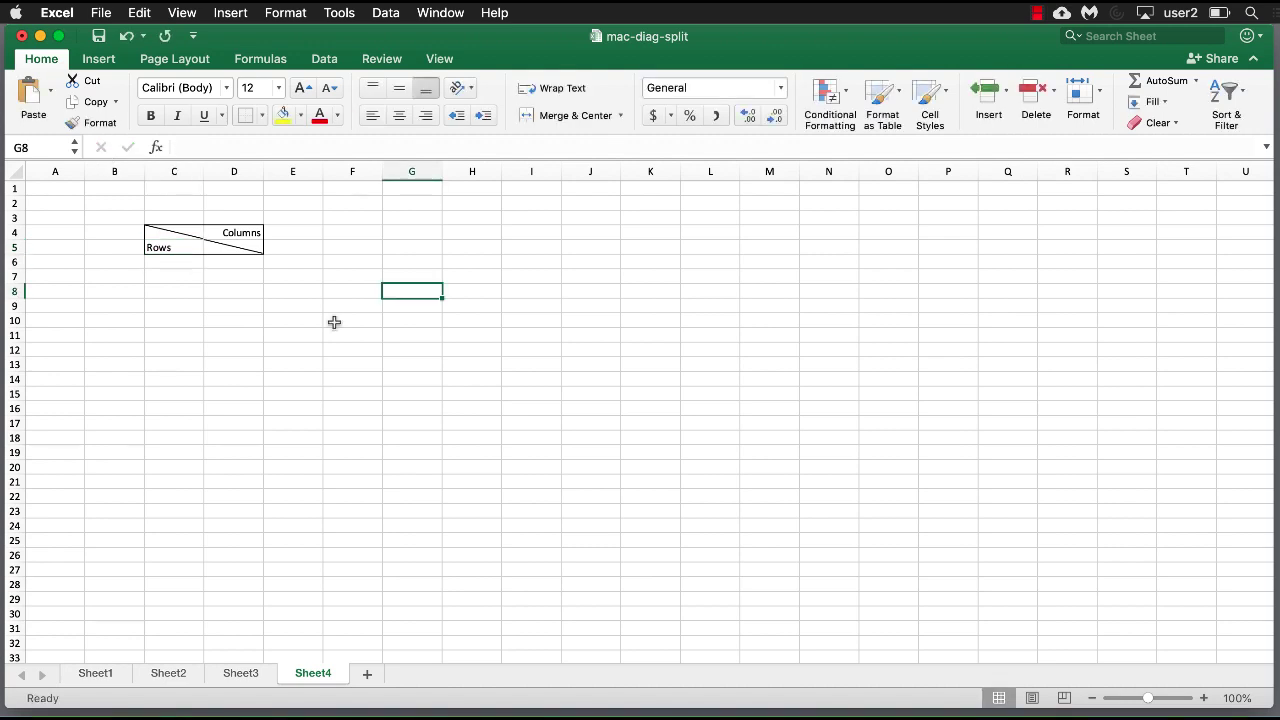
# Enter Column1 in E4 and fill the series across to Column5 in I4.
pyautogui.moveTo(299, 231); pyautogui.dragTo(609, 227)
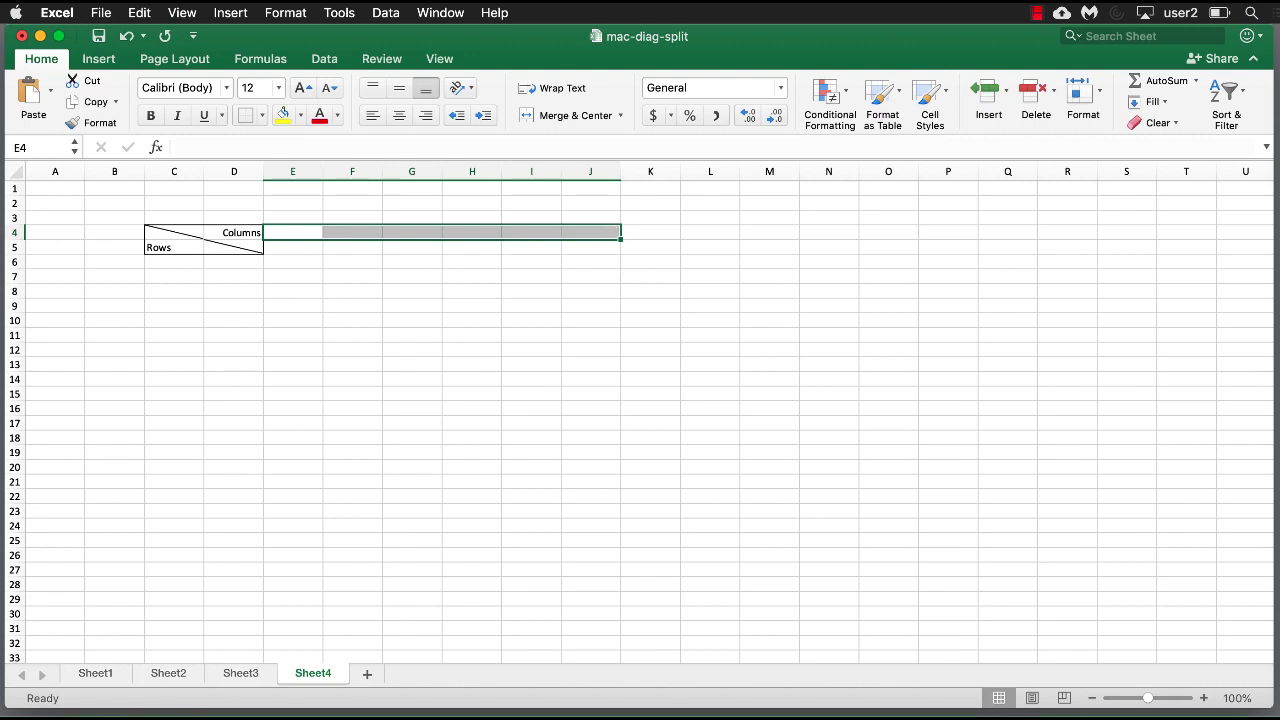
pyautogui.click(301, 233)
pyautogui.write('Column1')
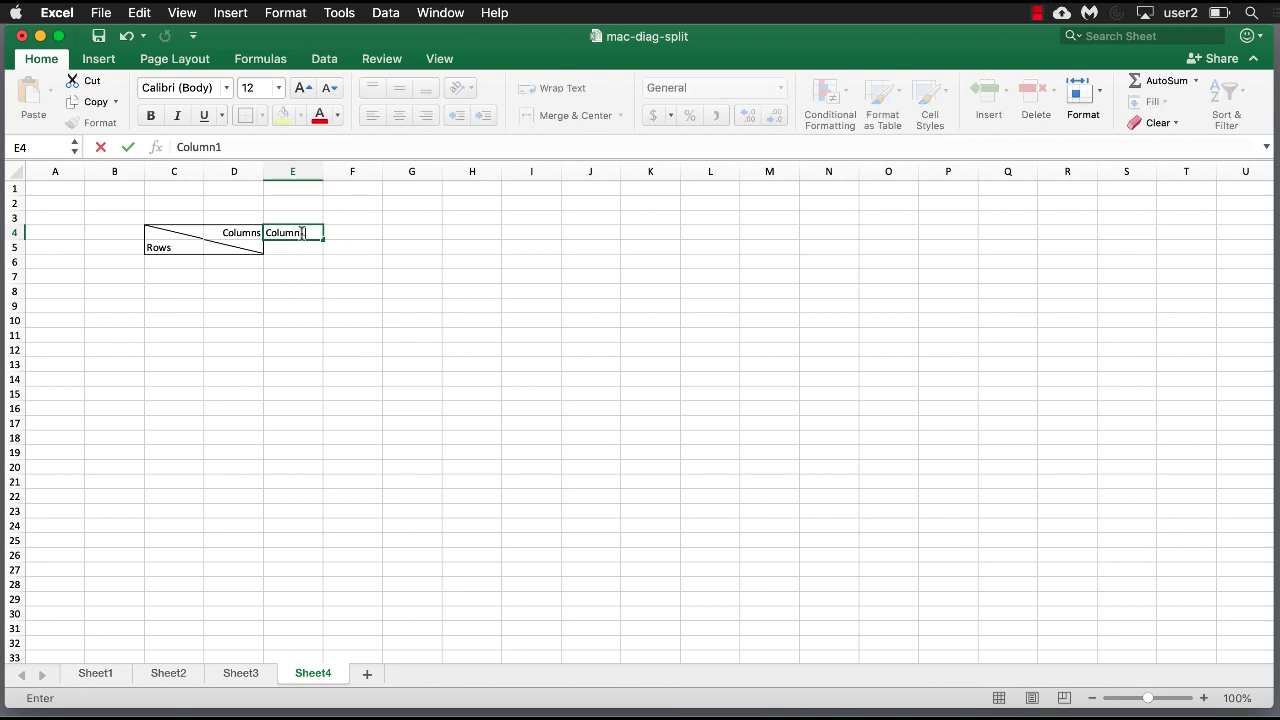
pyautogui.press('Return')
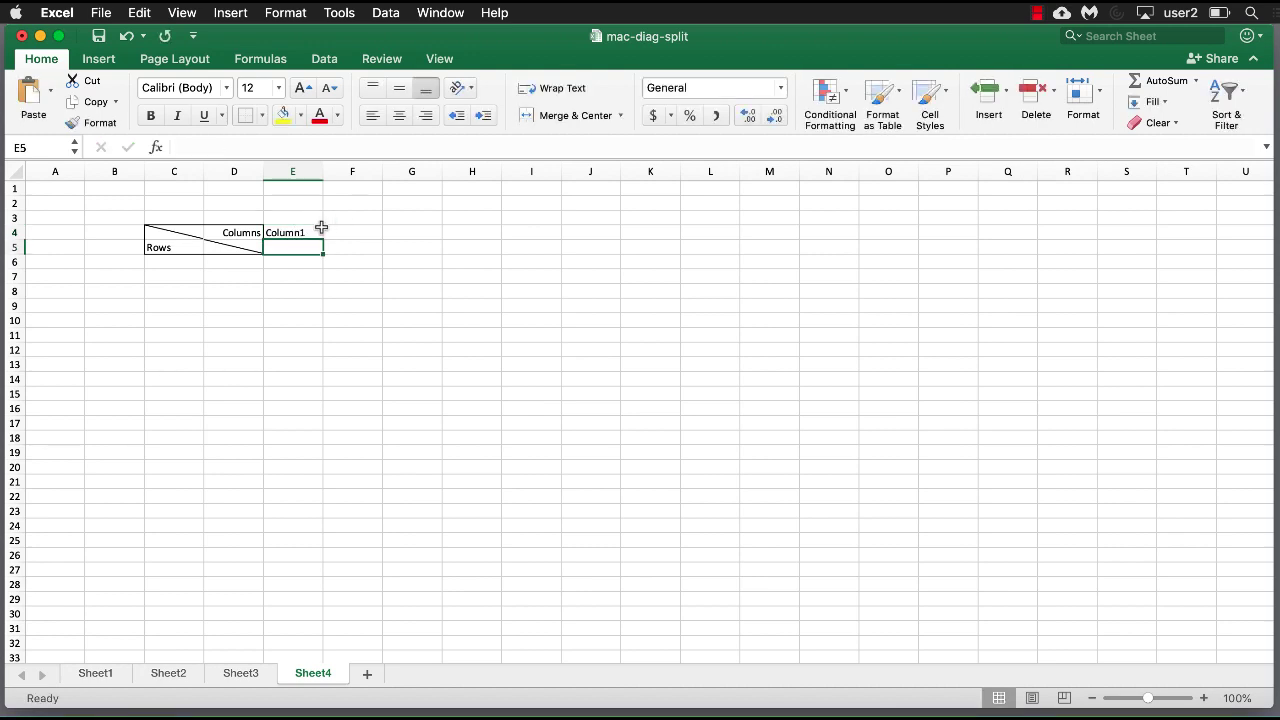
pyautogui.click(320, 236)
pyautogui.moveTo(320, 237); pyautogui.dragTo(545, 242)
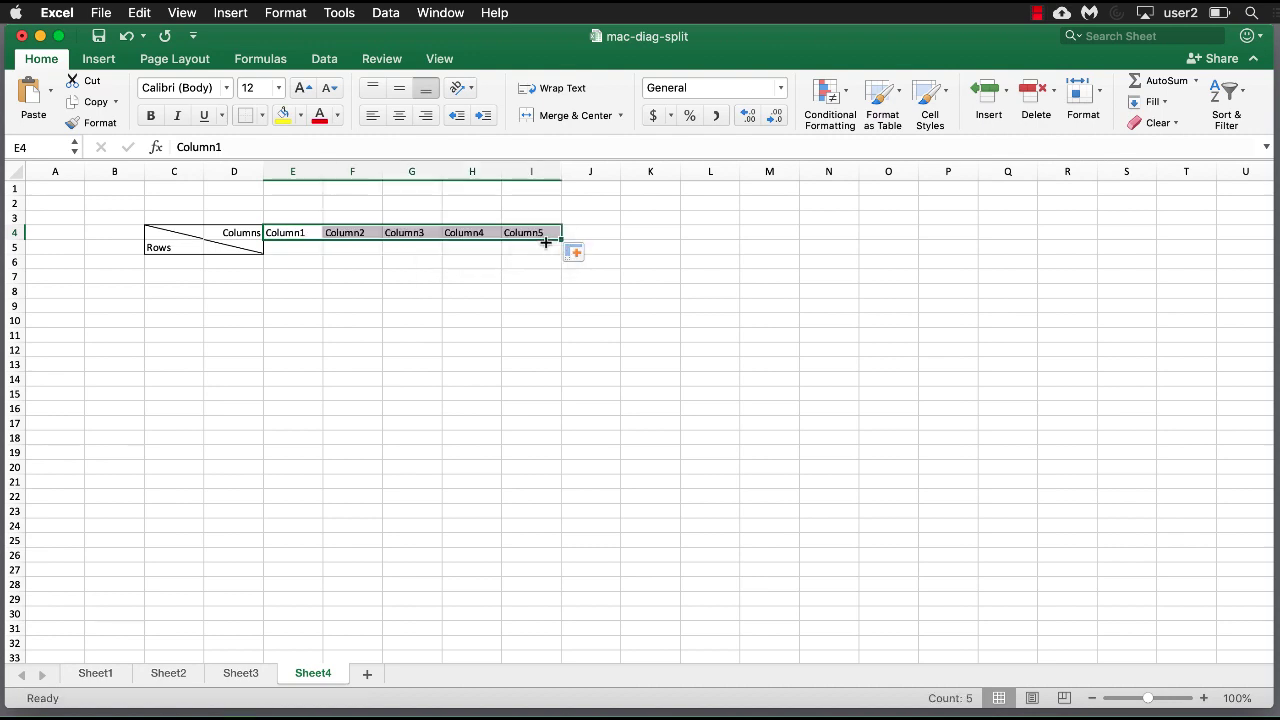
# Enter Row1 in C6 and fill the series down to Row5 in C10.
pyautogui.click(169, 260)
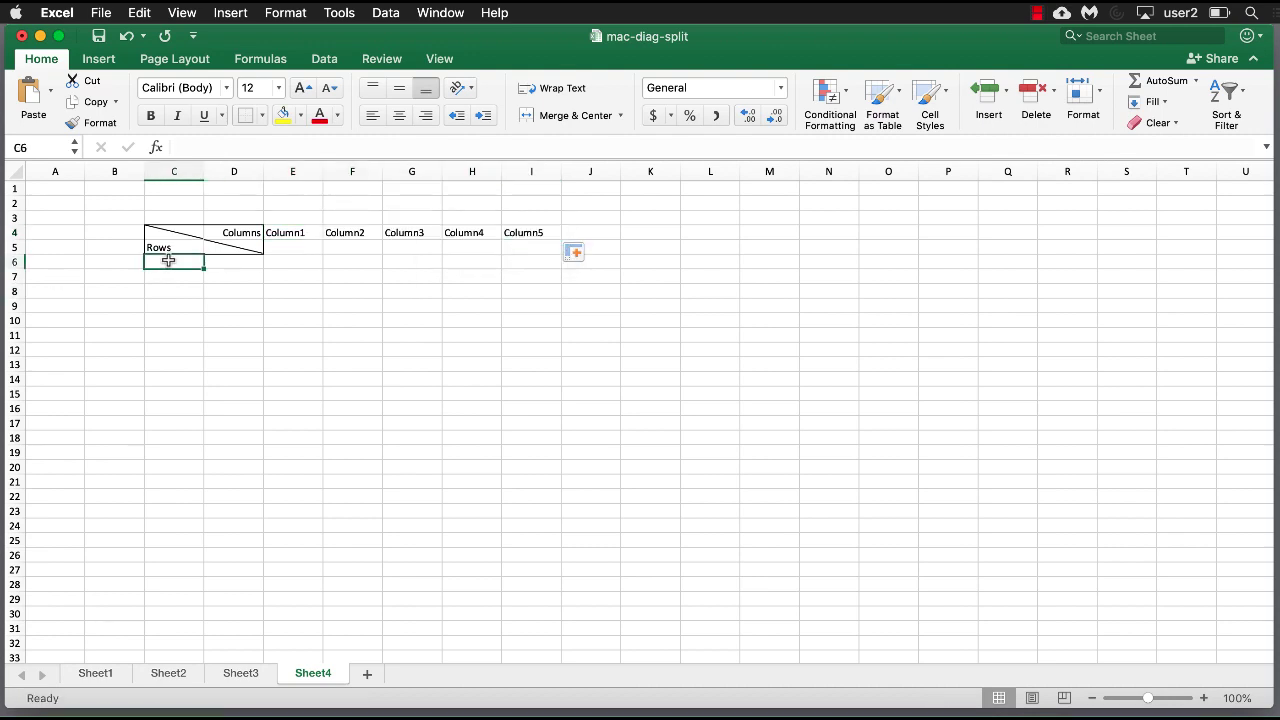
pyautogui.write('Rows')
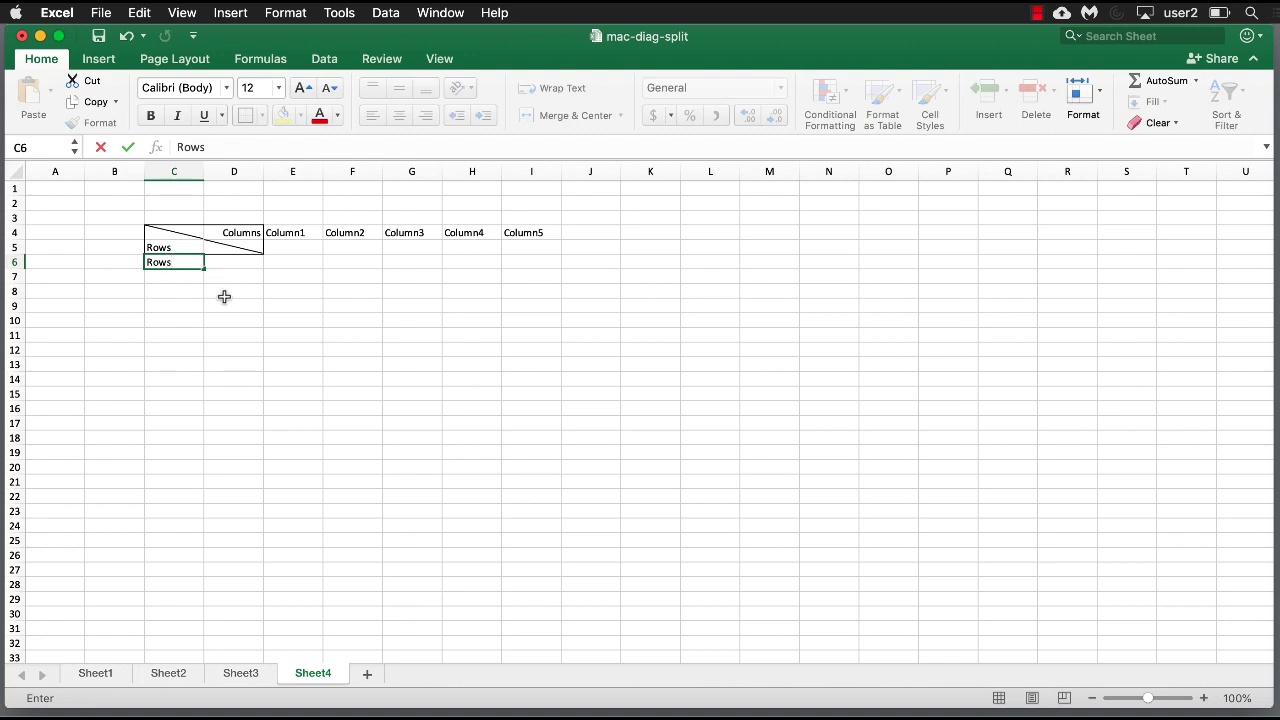
pyautogui.write('1')
pyautogui.press('Return')
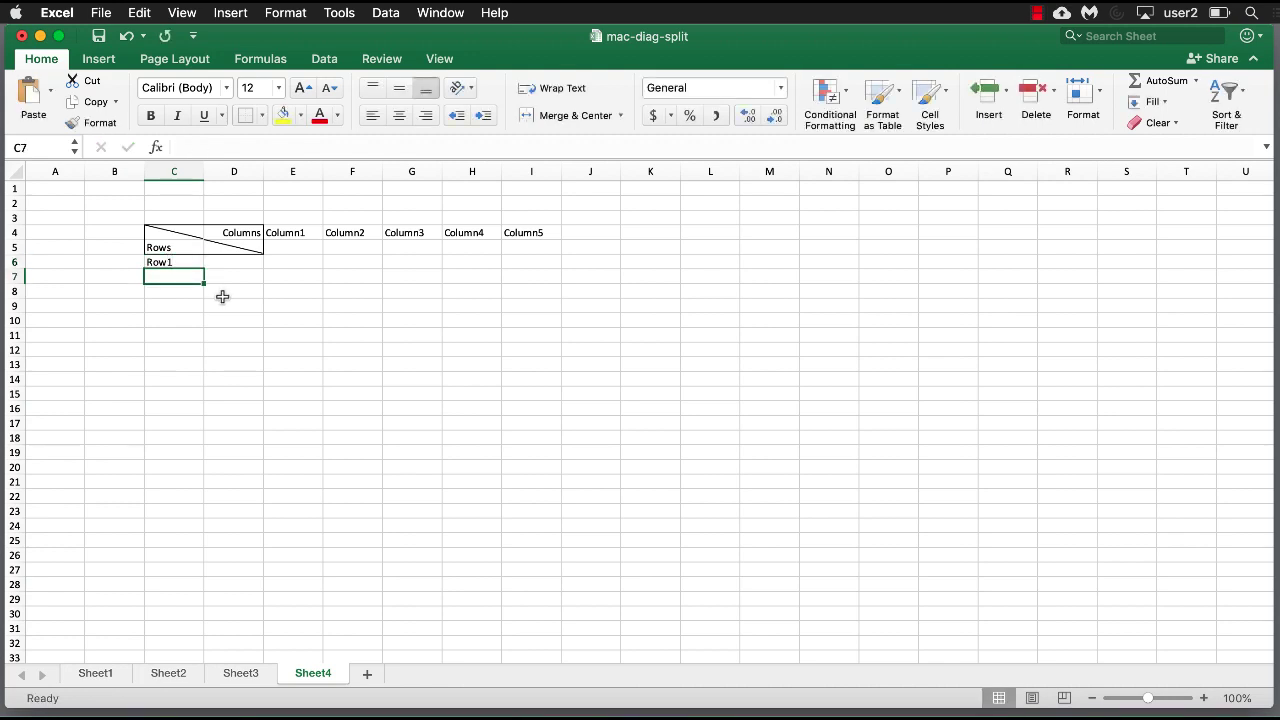
pyautogui.click(191, 262)
pyautogui.moveTo(203, 267); pyautogui.dragTo(203, 326)
pyautogui.click(281, 233)
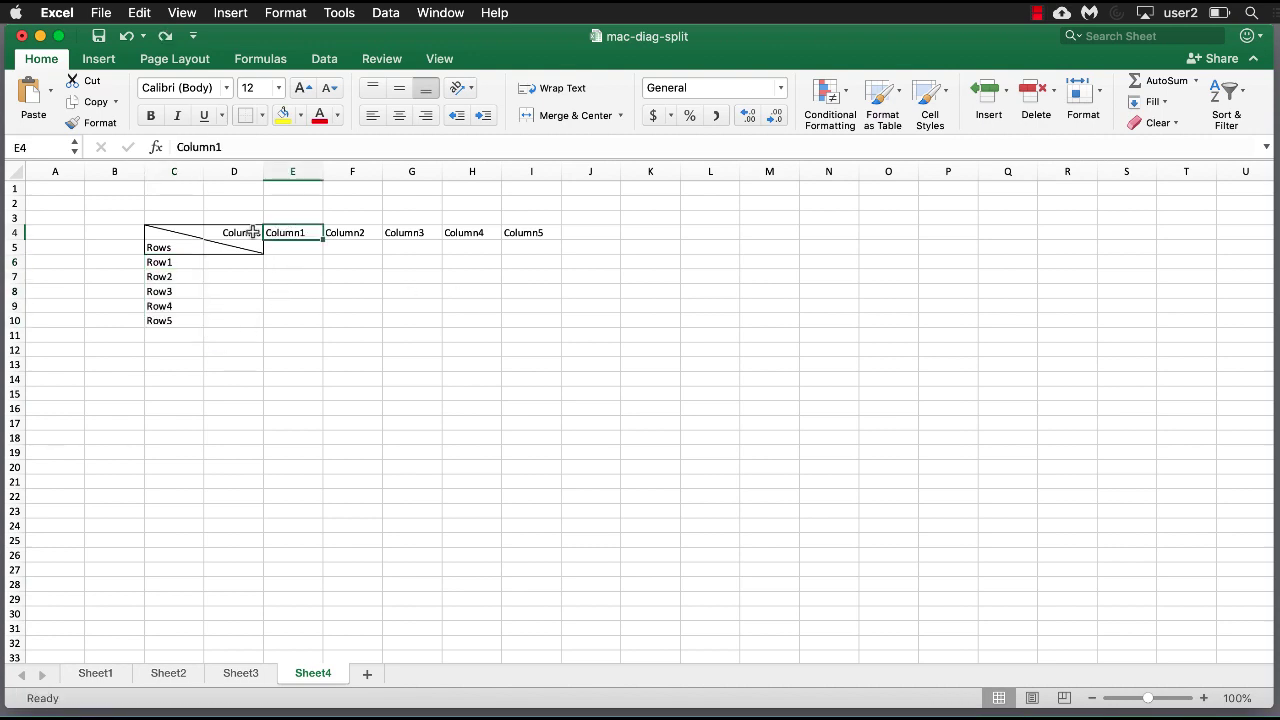
pyautogui.click(296, 247)
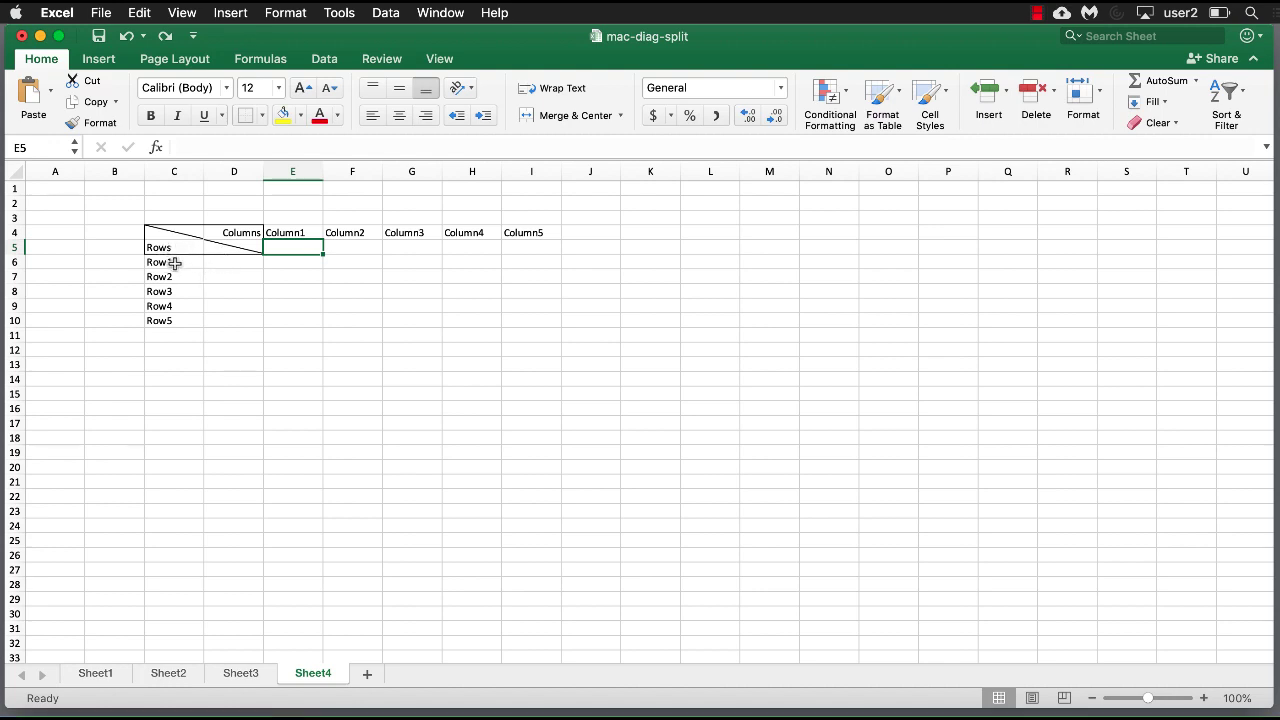
pyautogui.moveTo(177, 262); pyautogui.dragTo(214, 264)
pyautogui.click(282, 234)
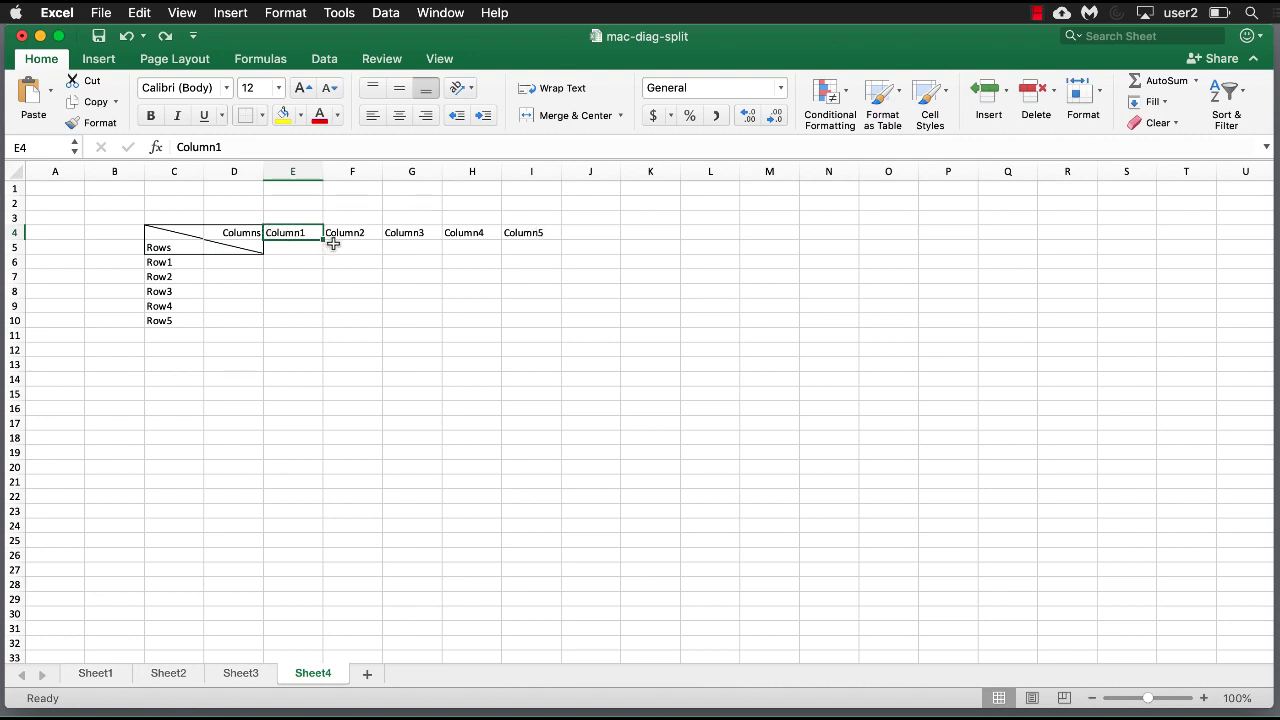
pyautogui.moveTo(306, 232); pyautogui.dragTo(515, 248)
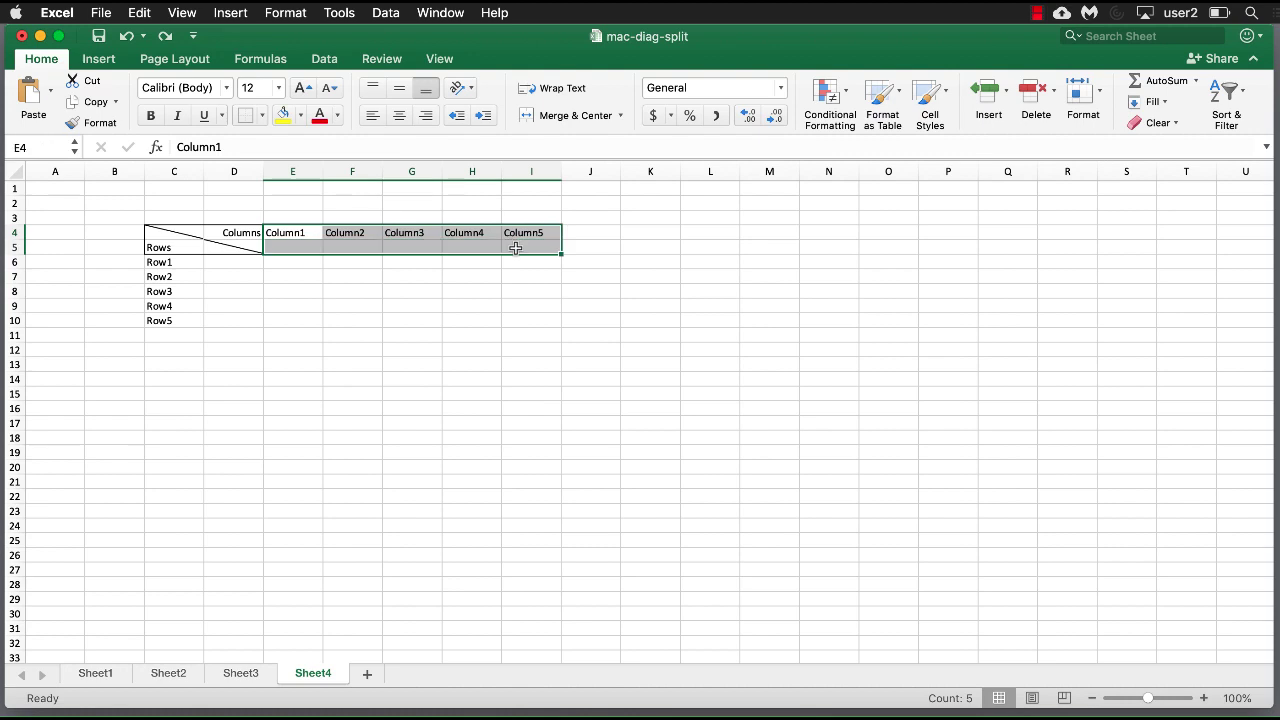
pyautogui.click(585, 116)
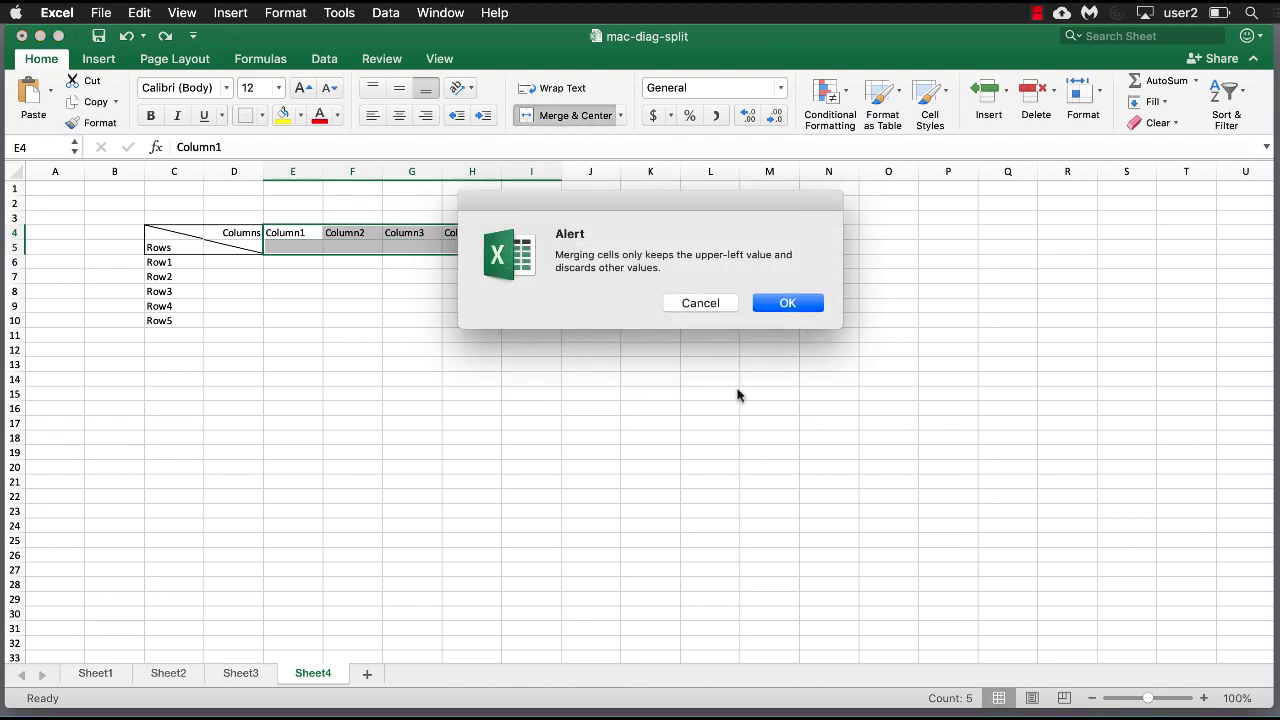
pyautogui.click(716, 311)
pyautogui.click(371, 288)
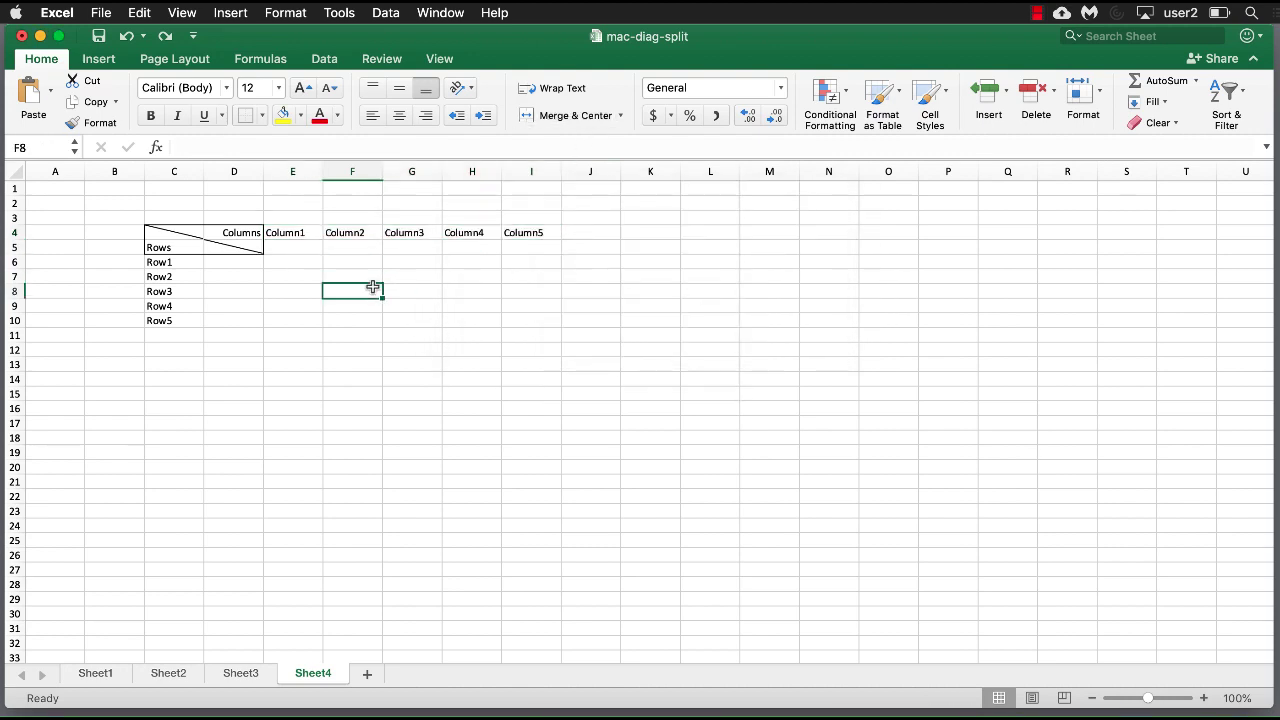
# Merge and center each column heading over rows 4 and 5 in columns E to I, and middle-align the headings vertically.
pyautogui.moveTo(306, 232); pyautogui.dragTo(351, 251)
pyautogui.moveTo(300, 232); pyautogui.dragTo(300, 247)
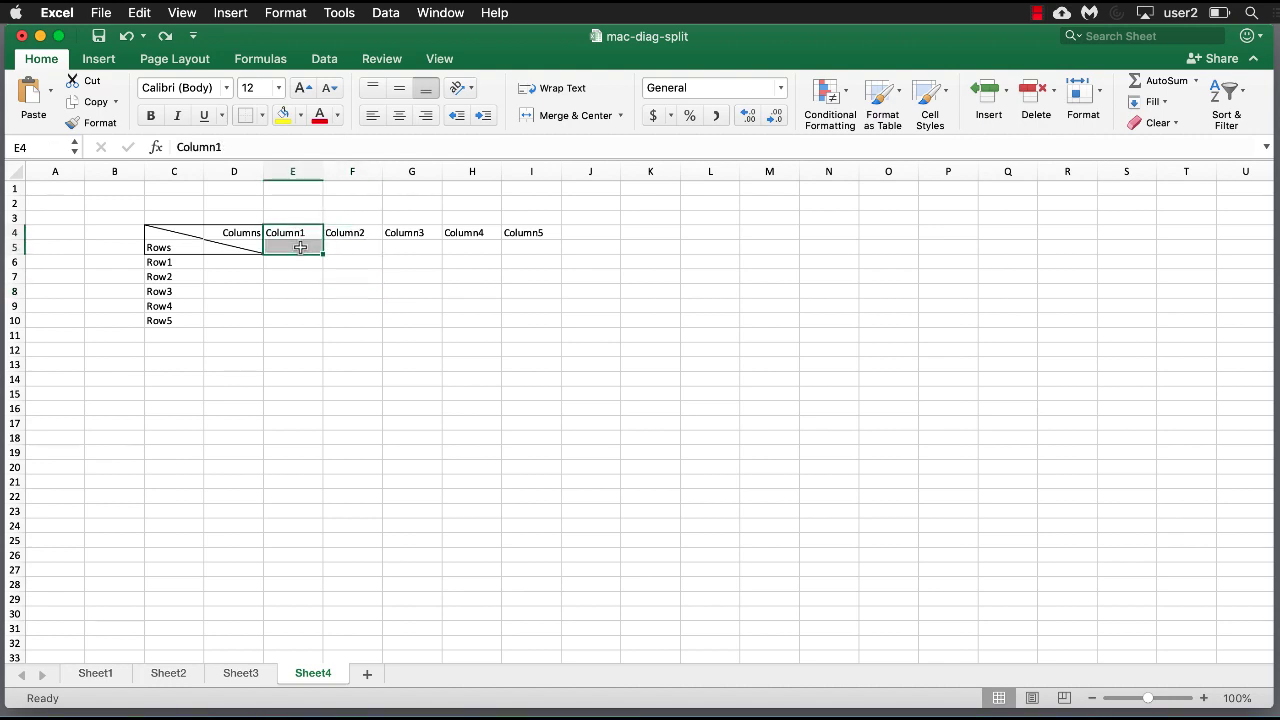
pyautogui.press('super')
pyautogui.moveTo(343, 232); pyautogui.dragTo(529, 248)
pyautogui.keyDown('super'); pyautogui.click(408, 232); pyautogui.keyUp('super')
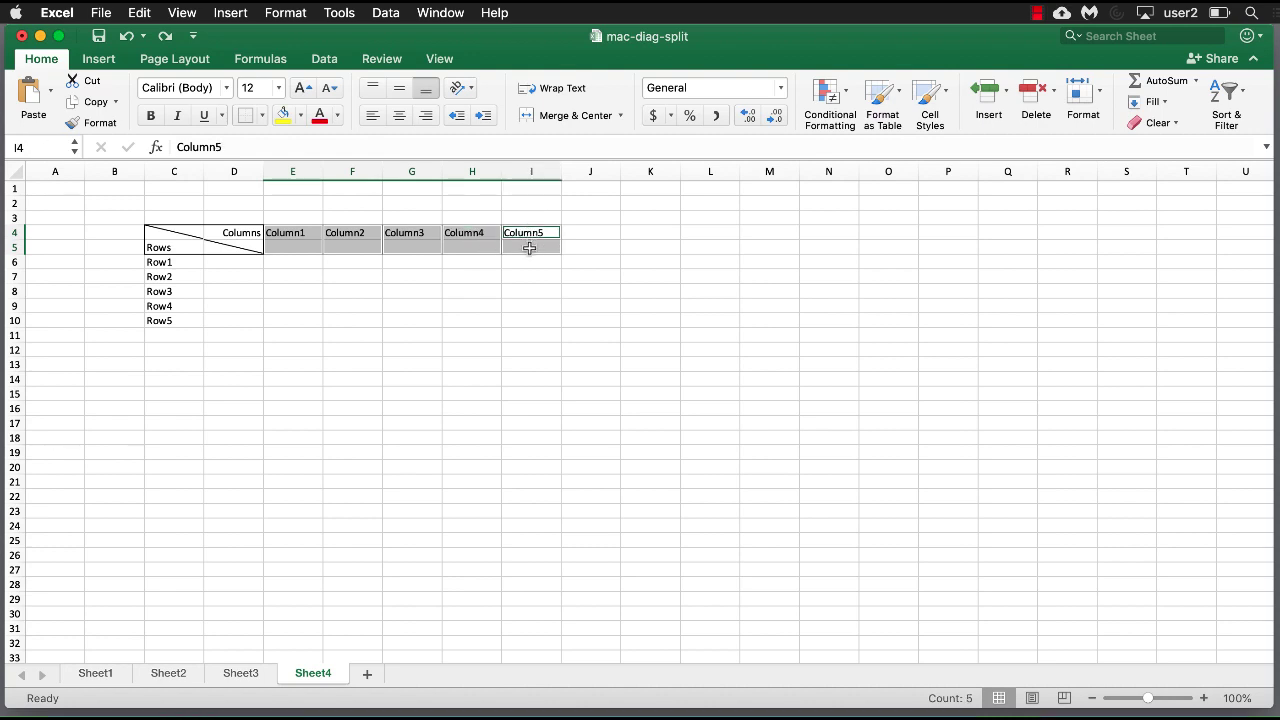
pyautogui.click(585, 117)
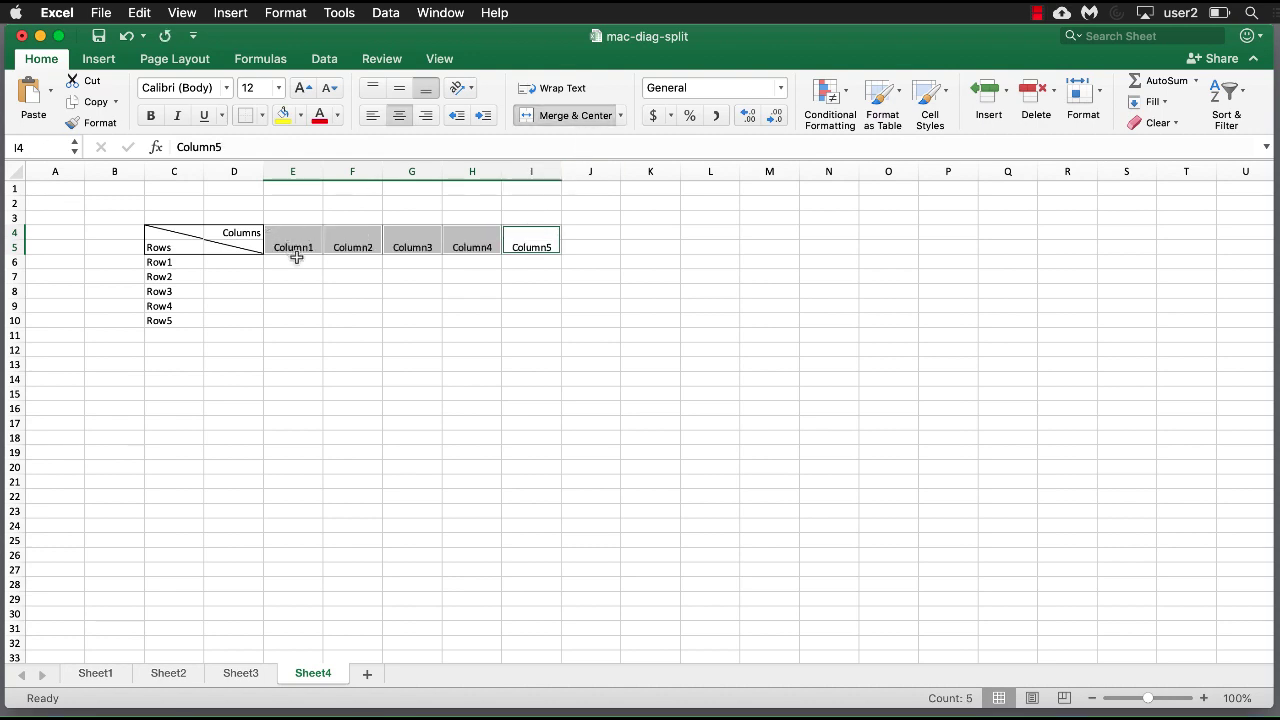
pyautogui.click(400, 88)
pyautogui.click(414, 346)
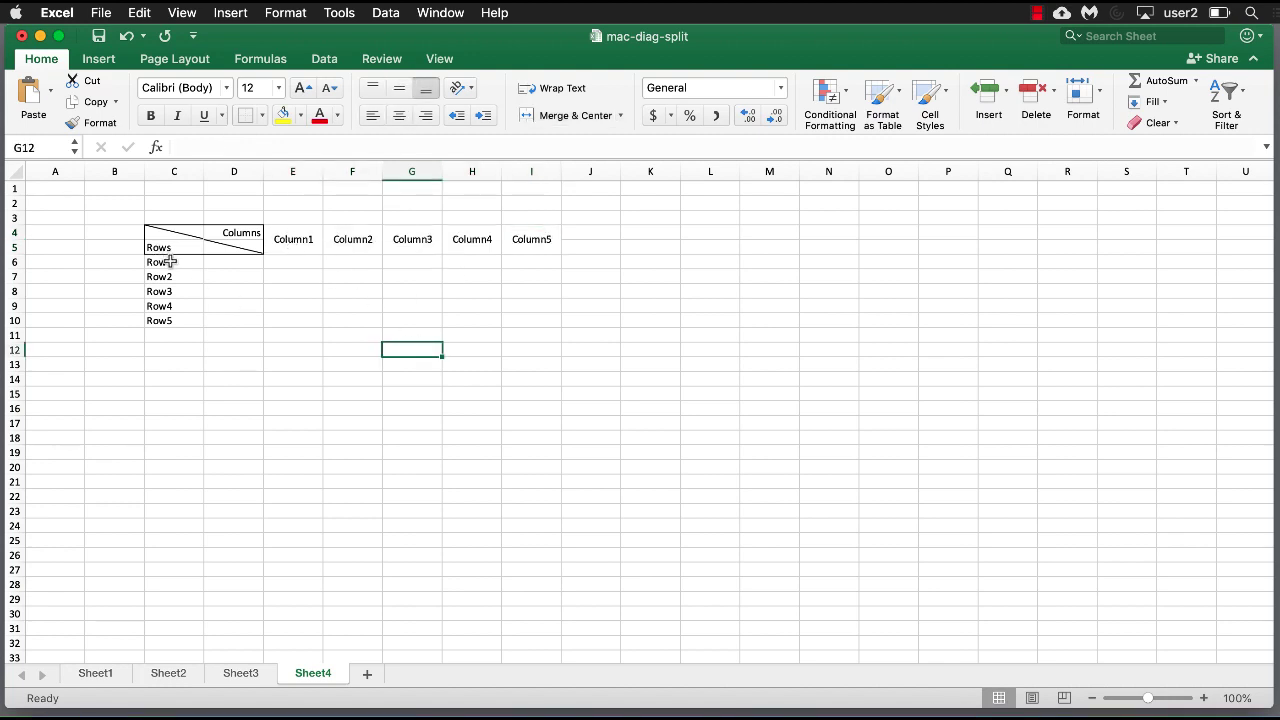
# Merge and center each row label across columns C and D in rows 6 to 10.
pyautogui.moveTo(170, 264); pyautogui.dragTo(216, 323)
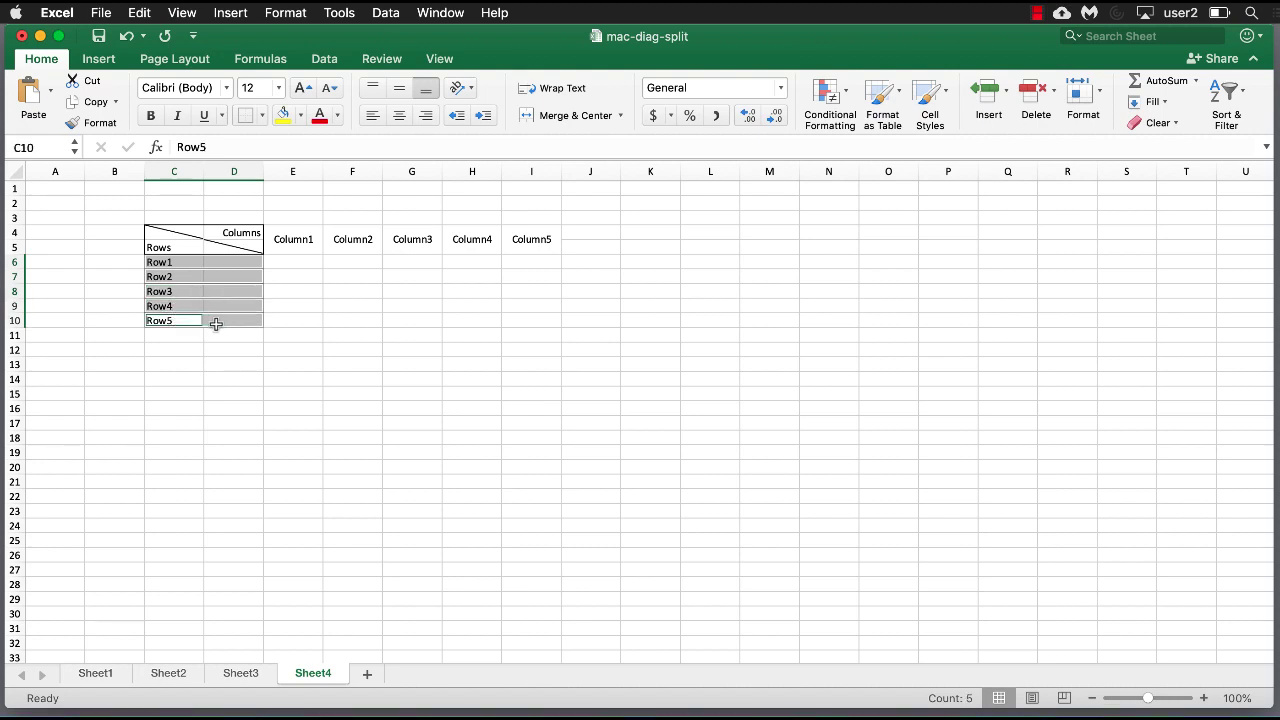
pyautogui.click(556, 117)
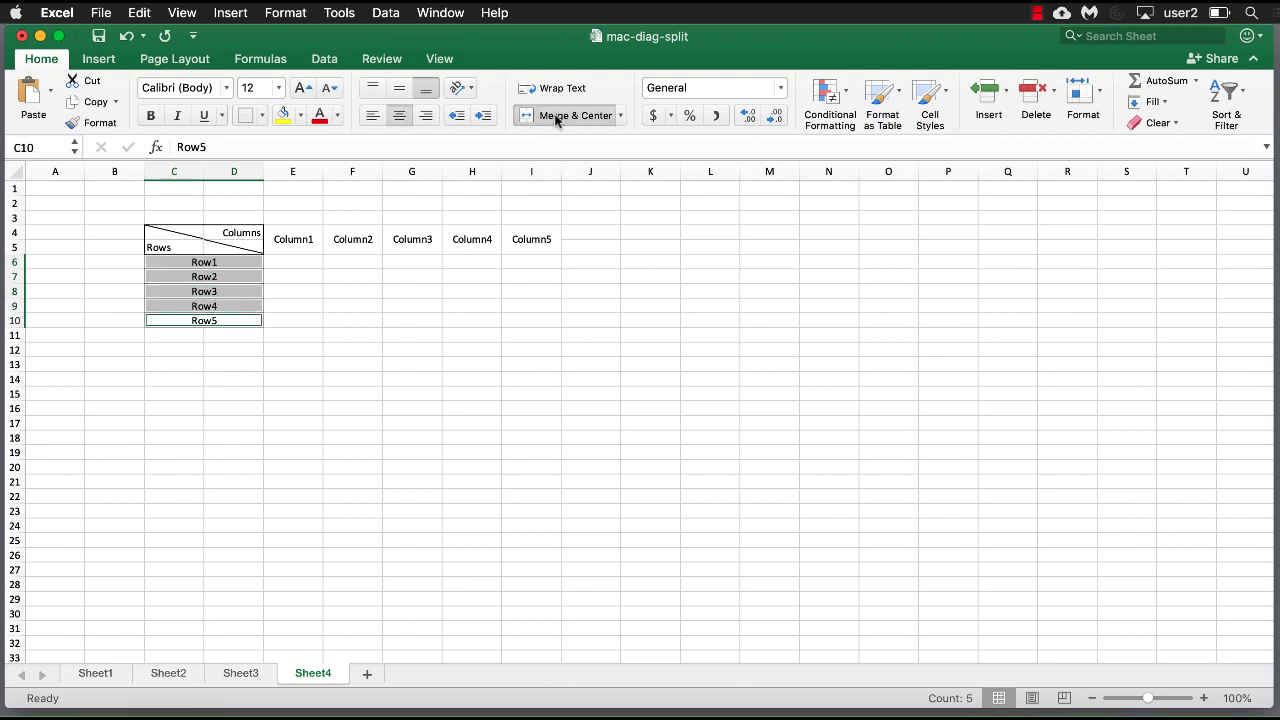
pyautogui.click(400, 90)
pyautogui.click(426, 90)
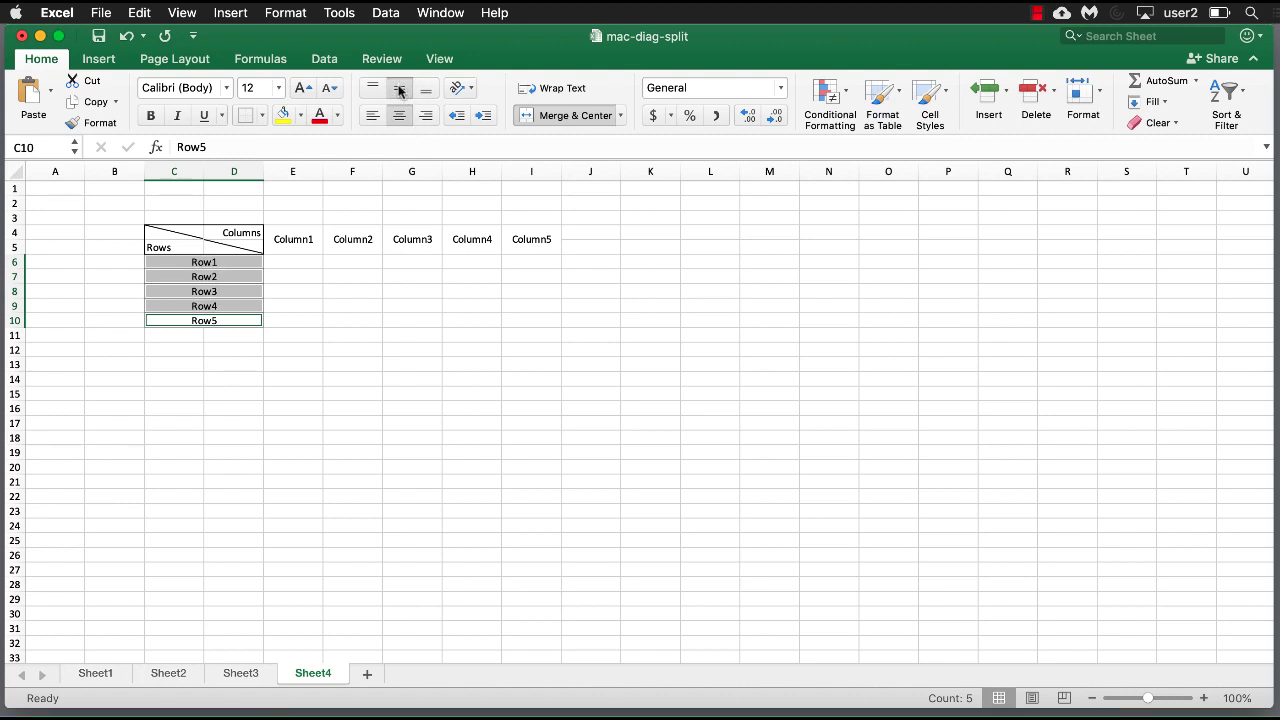
# Increase the height of rows 6 to 10 and middle-align the row labels in C6:D10 vertically.
pyautogui.moveTo(14, 261); pyautogui.dragTo(12, 332)
pyautogui.click(268, 385)
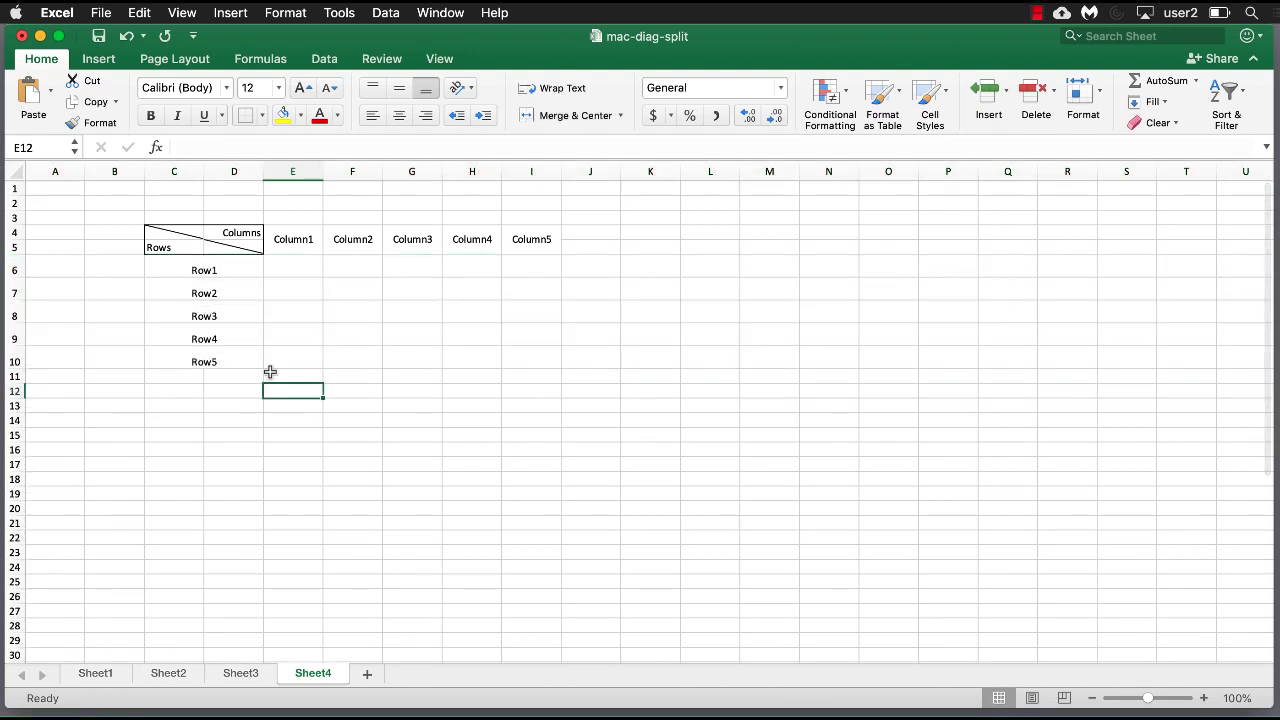
pyautogui.moveTo(219, 262); pyautogui.dragTo(205, 355)
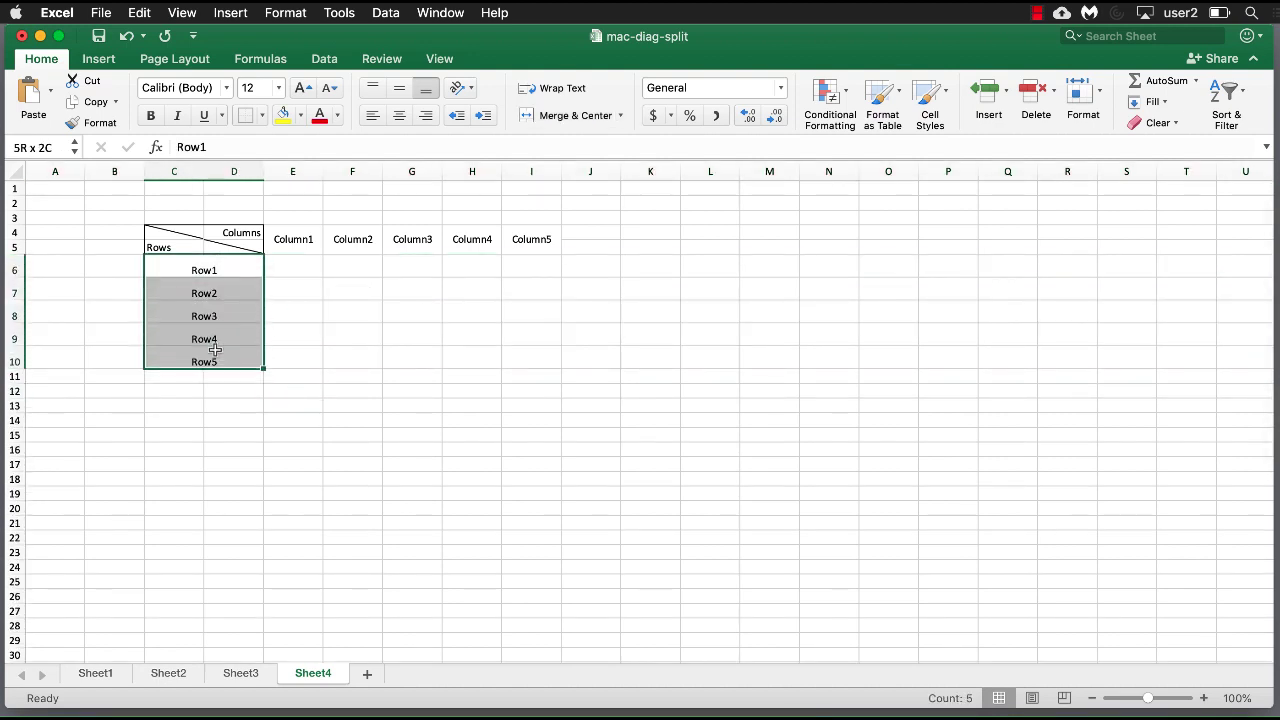
pyautogui.click(214, 266)
pyautogui.moveTo(221, 287); pyautogui.dragTo(222, 348)
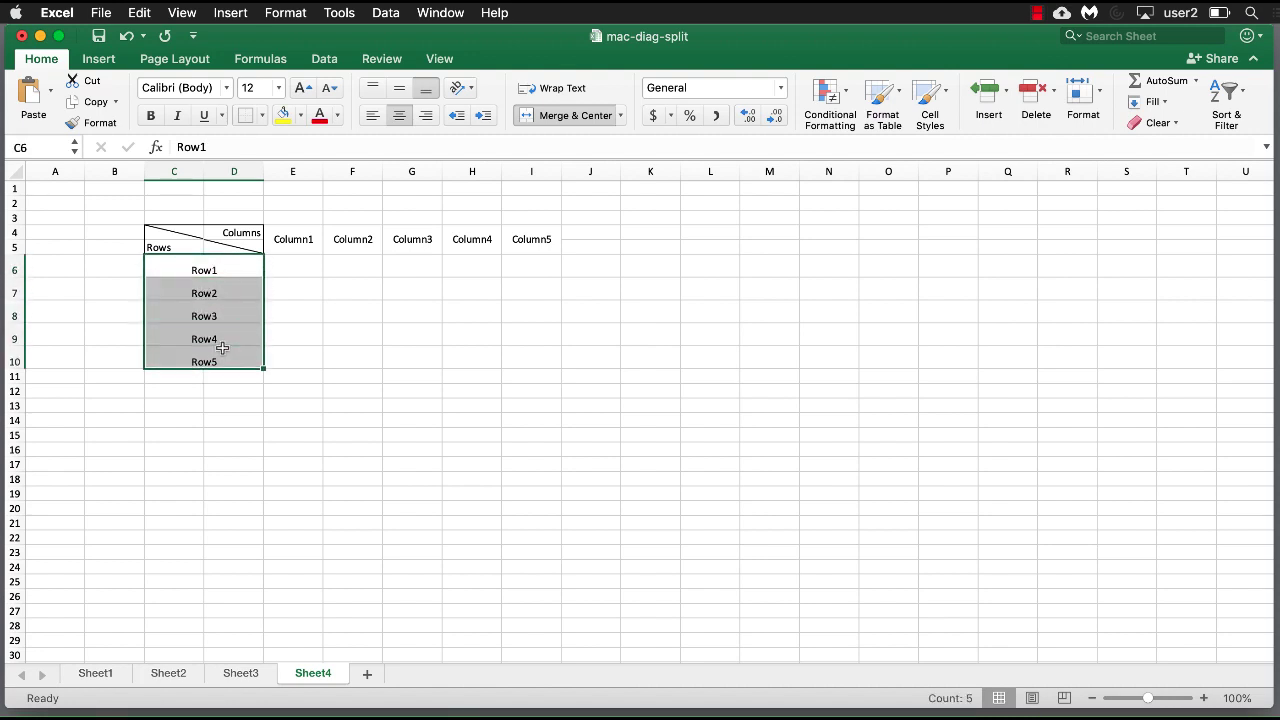
pyautogui.click(399, 90)
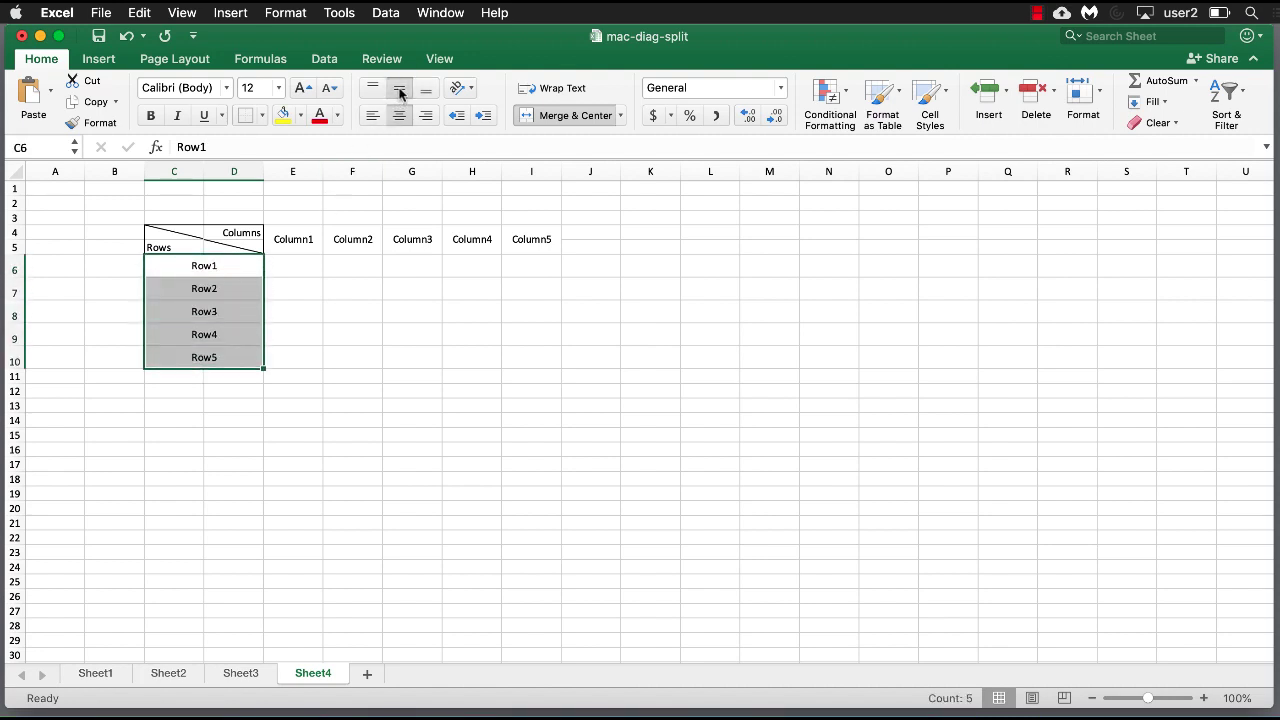
pyautogui.click(363, 410)
# Apply all borders to the column headings and data cells E4:I10 and to the row labels C6:D10.
pyautogui.moveTo(282, 244); pyautogui.dragTo(526, 353)
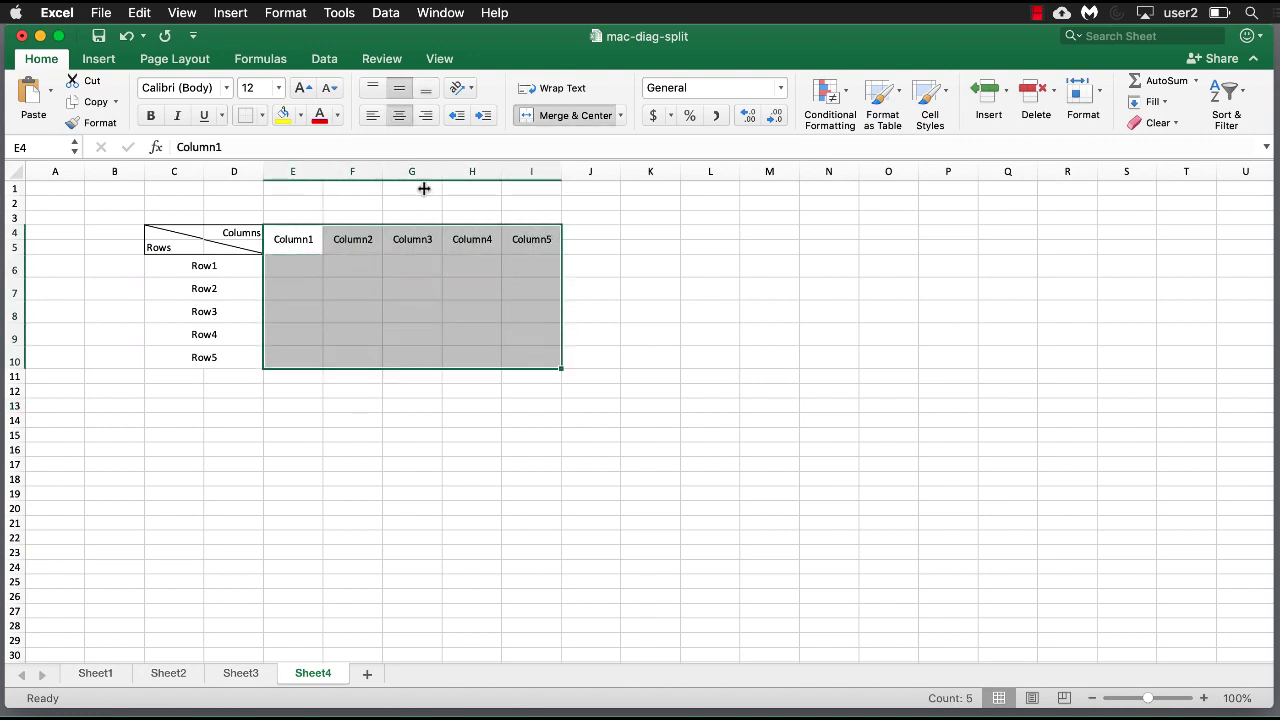
pyautogui.click(265, 116)
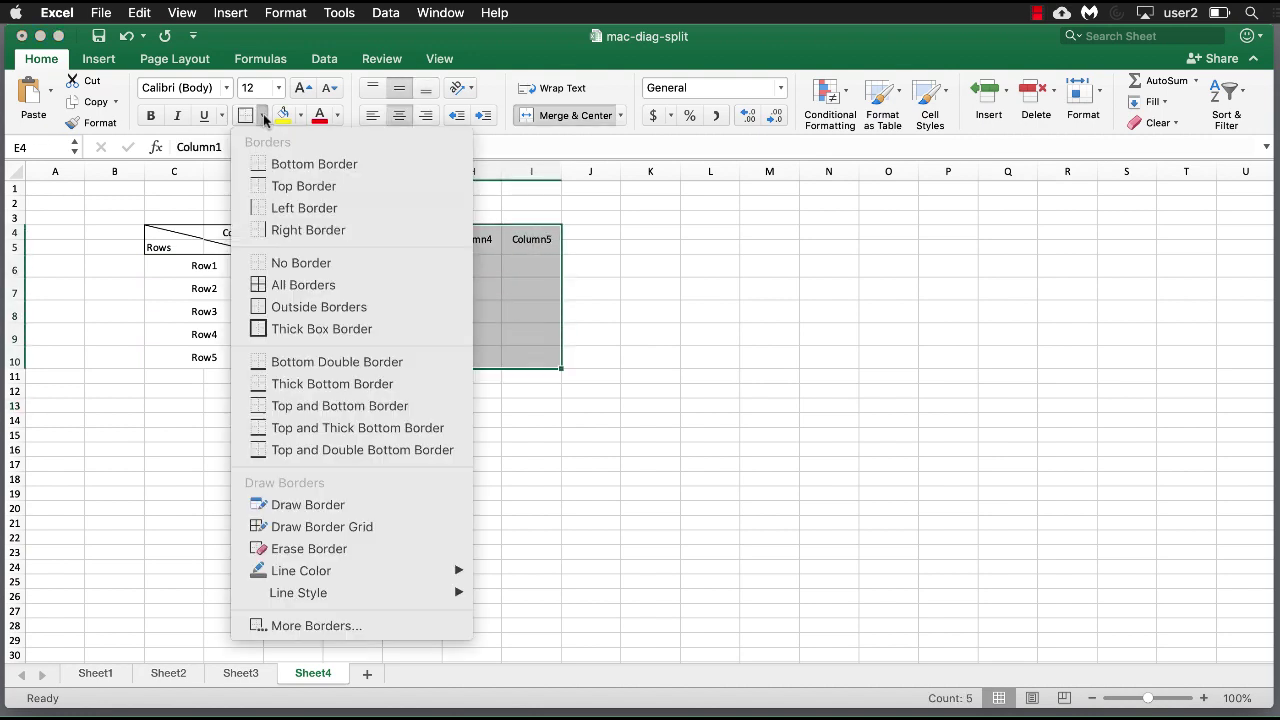
pyautogui.click(296, 285)
pyautogui.click(221, 266)
pyautogui.moveTo(221, 281); pyautogui.dragTo(217, 358)
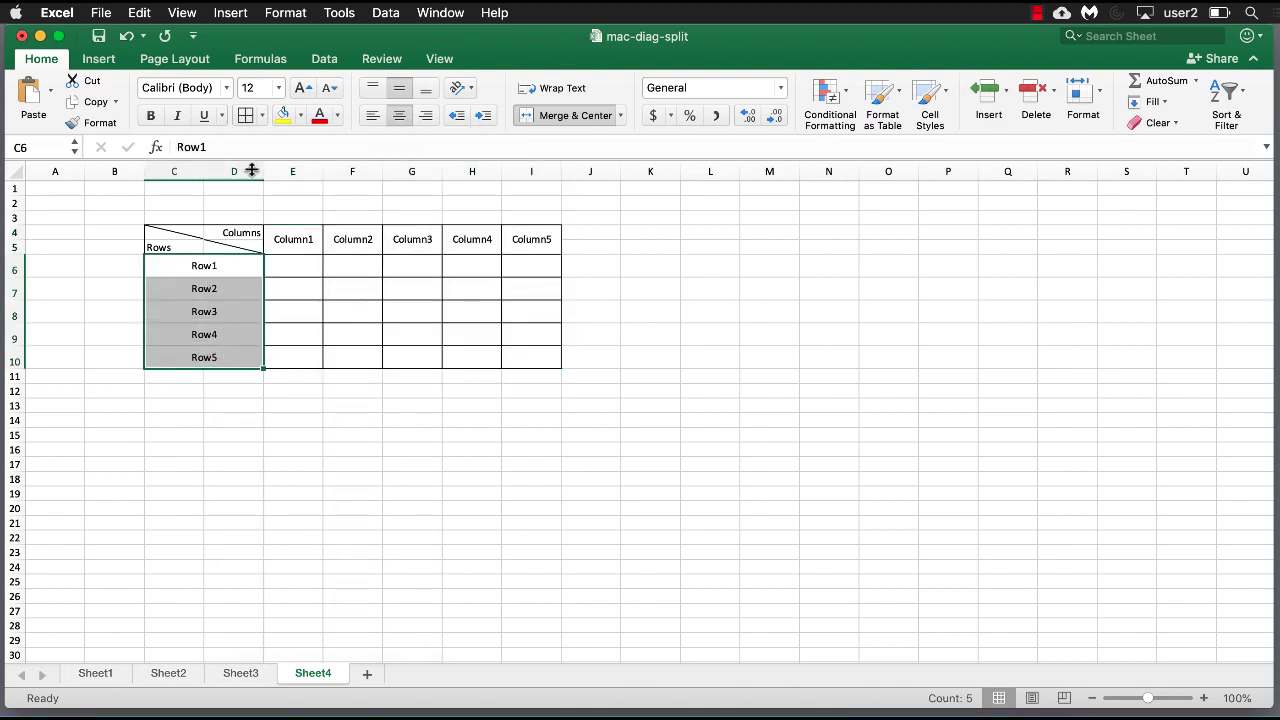
pyautogui.click(245, 116)
pyautogui.click(328, 450)
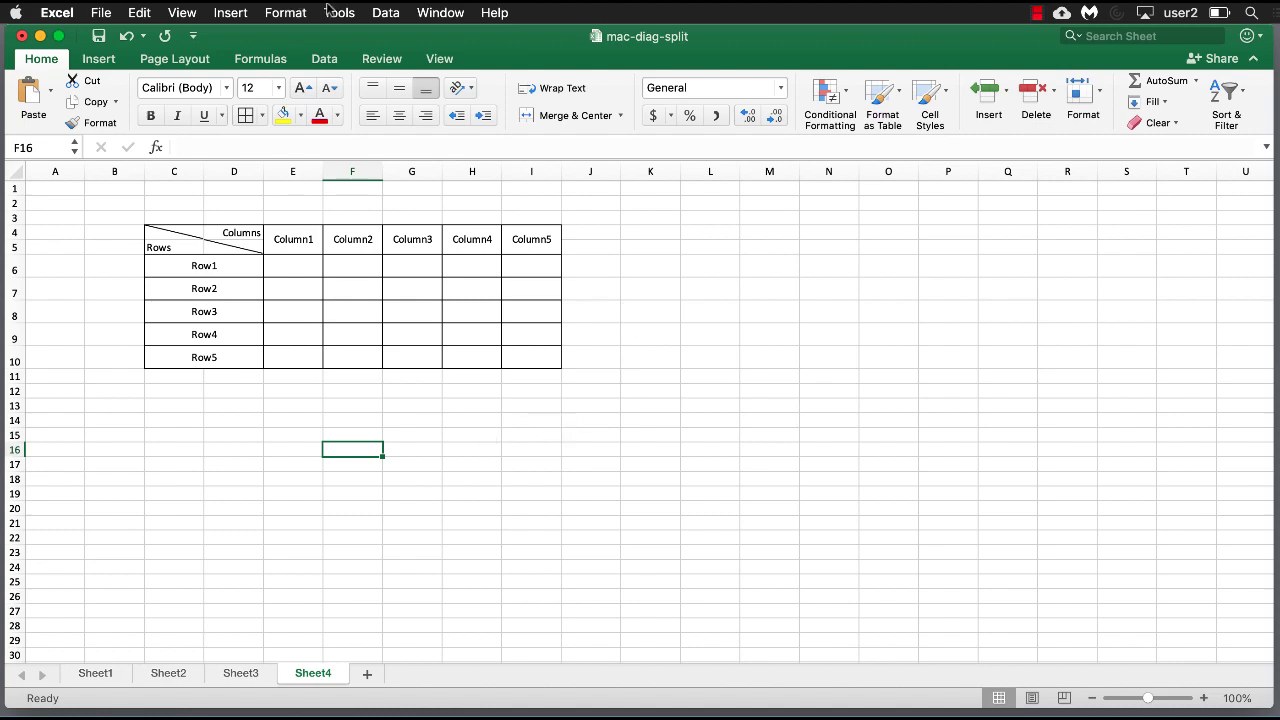
# Hide the gridlines on the sheet with the finished table.
pyautogui.click(437, 60)
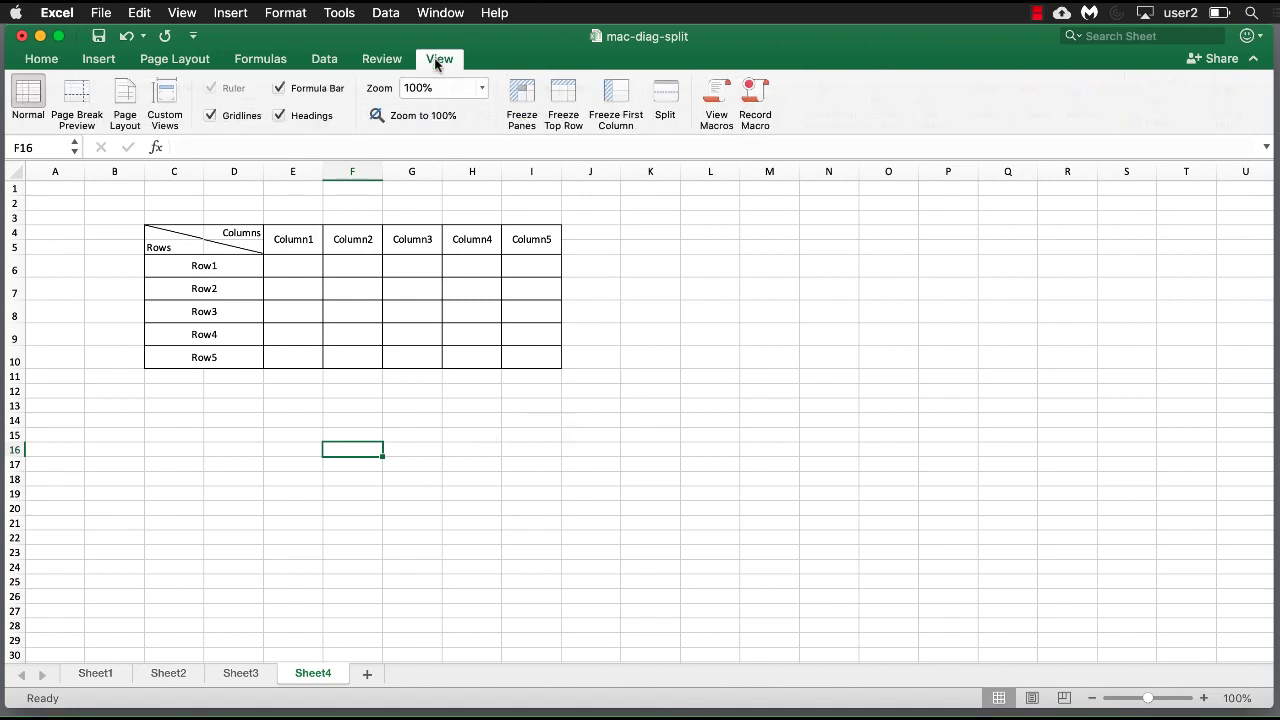
pyautogui.click(211, 115)
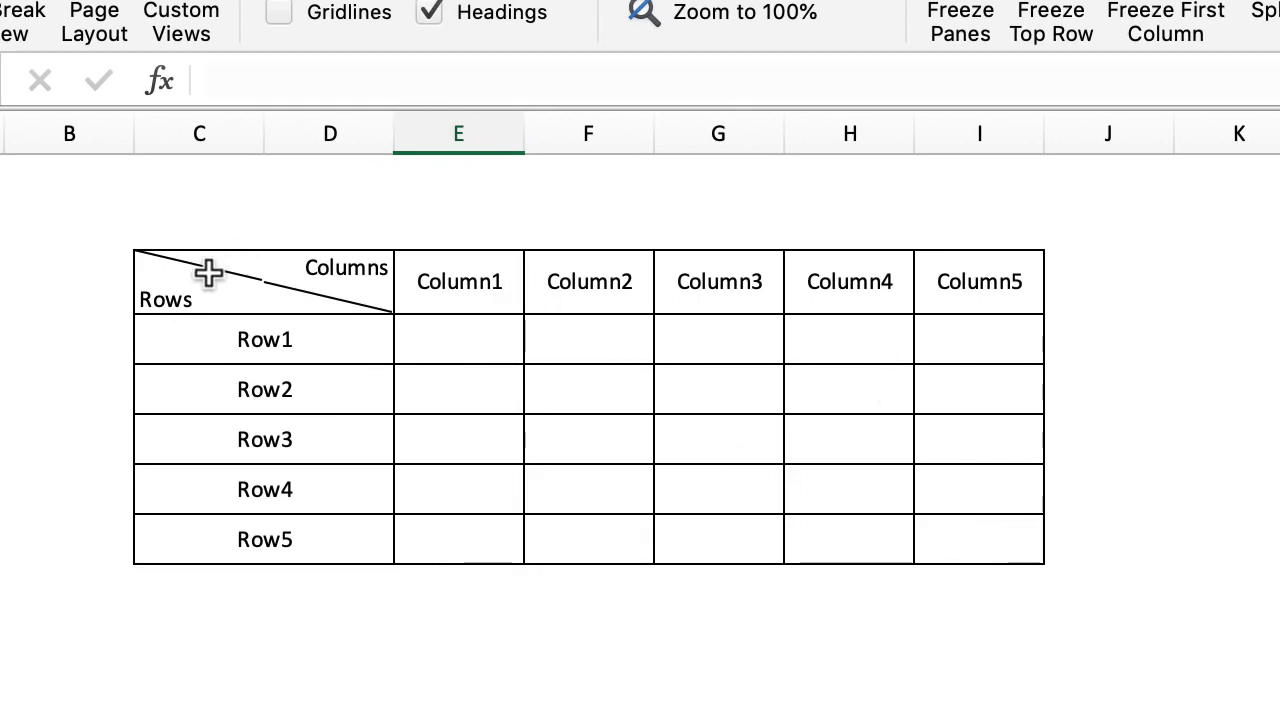
pyautogui.click(240, 272)
pyautogui.click(458, 705)
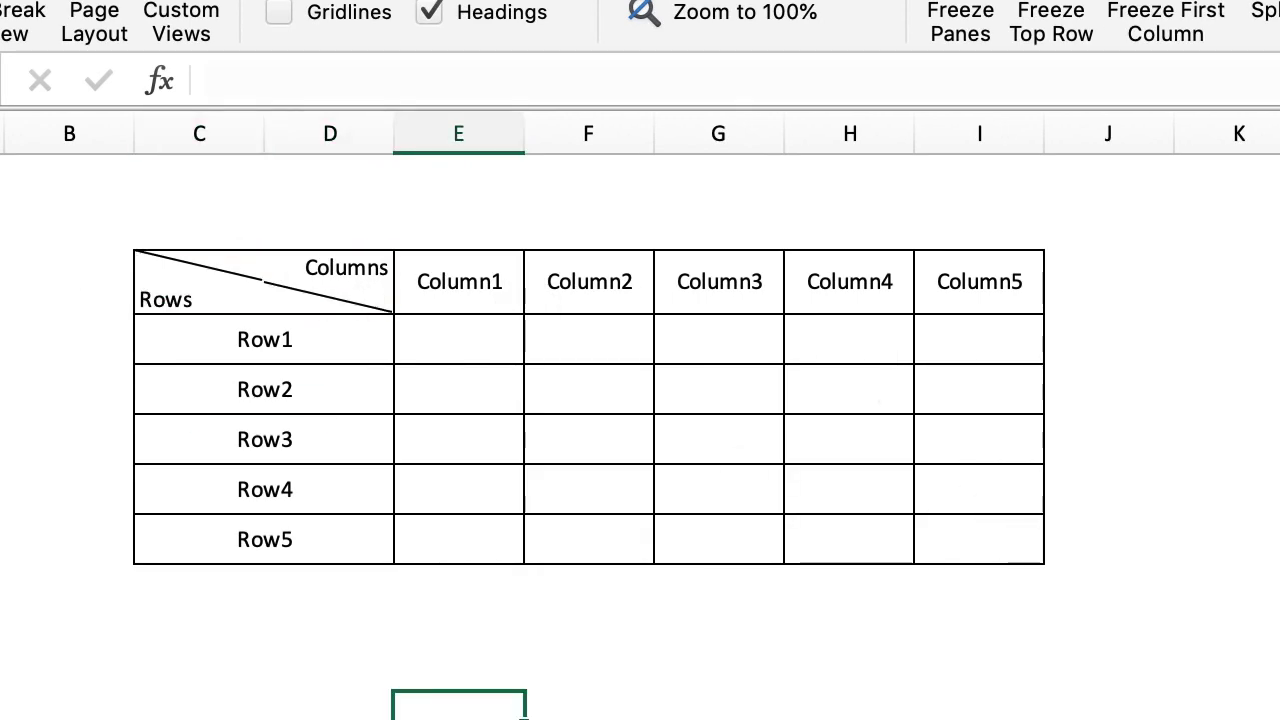
pyautogui.click(258, 289)
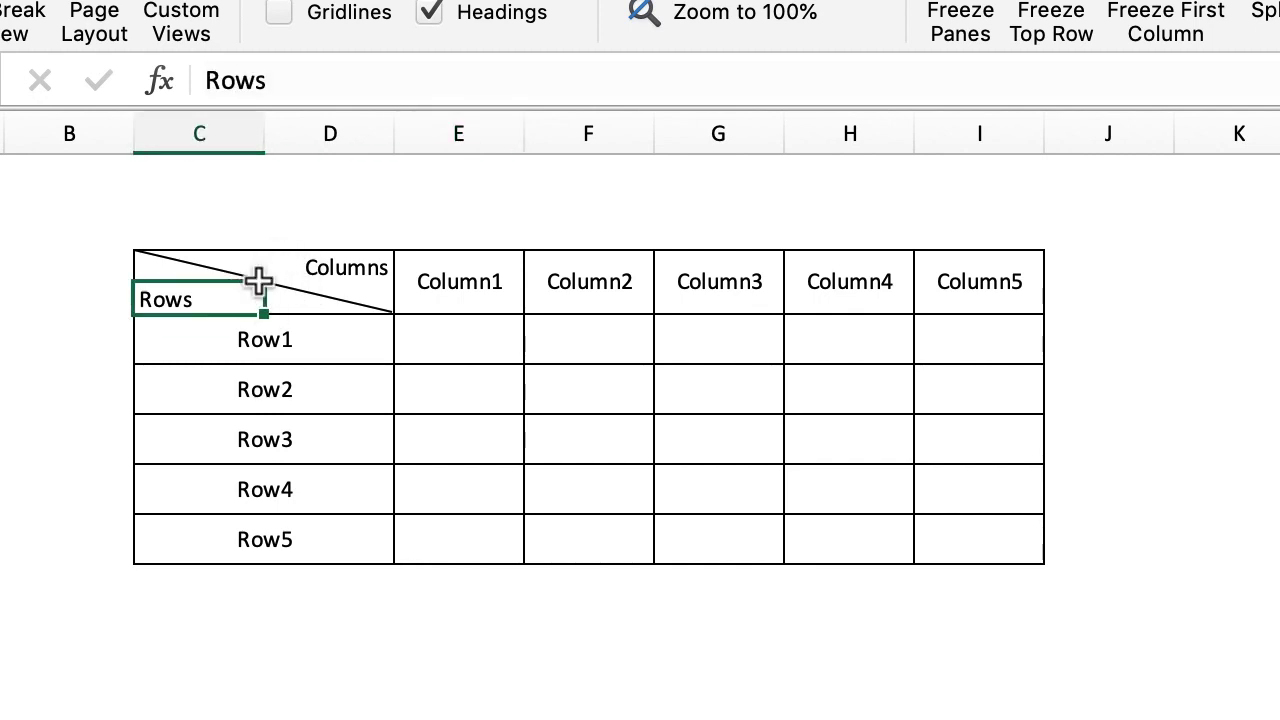
pyautogui.click(458, 706)
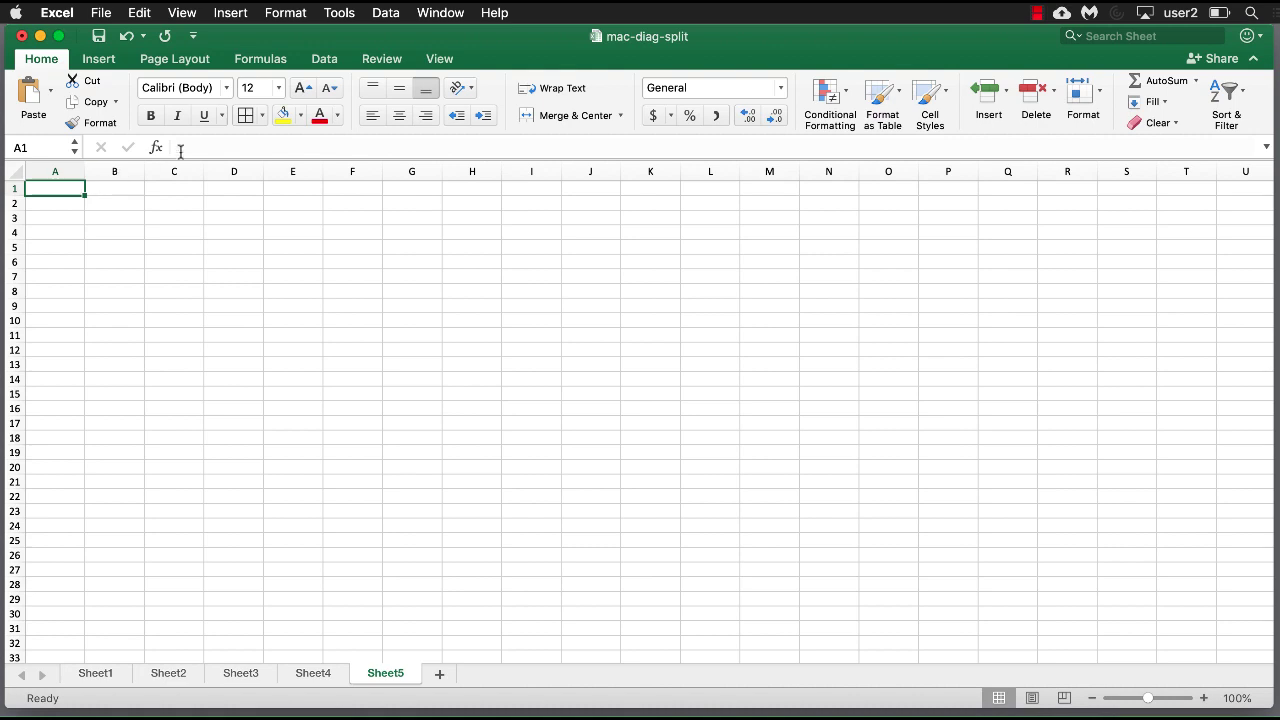
# Enter HIGH LOW in cell A1 of Sheet5.
pyautogui.click(216, 147)
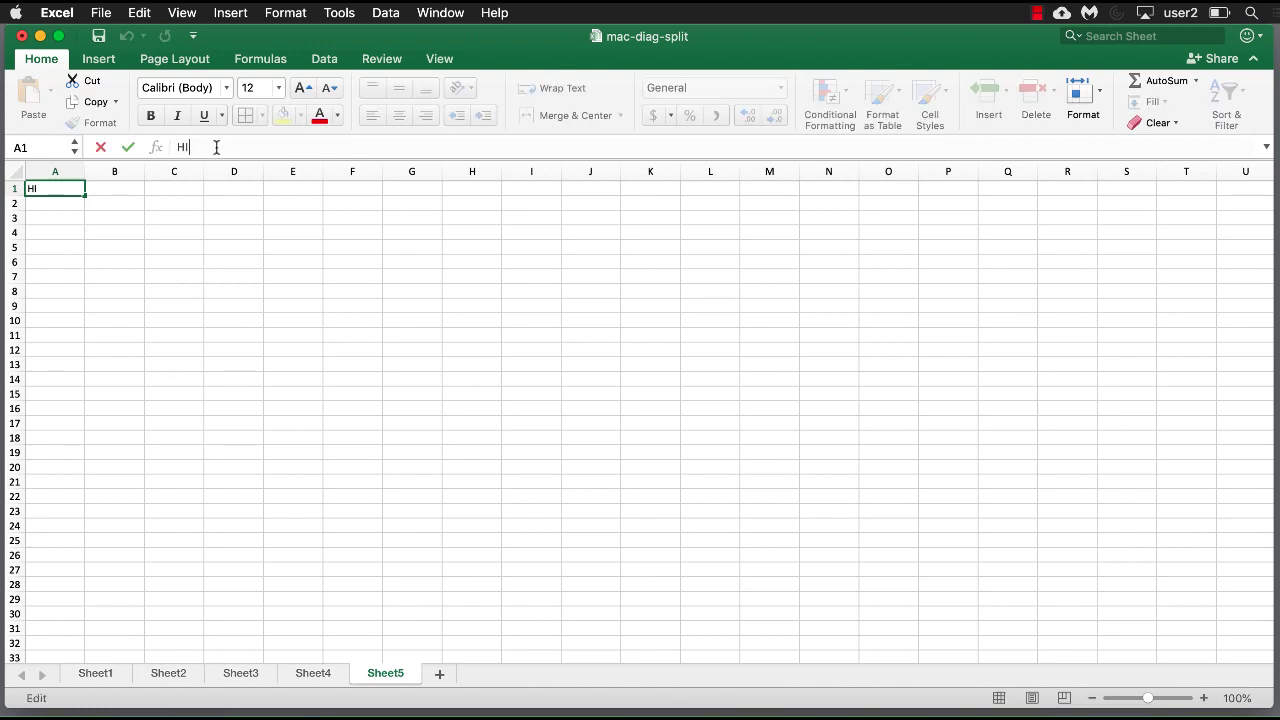
pyautogui.write('LOW')
pyautogui.press('Return')
# Add a diagonal border running from the upper-left to the lower-right corner of cell A1.
pyautogui.click(60, 188)
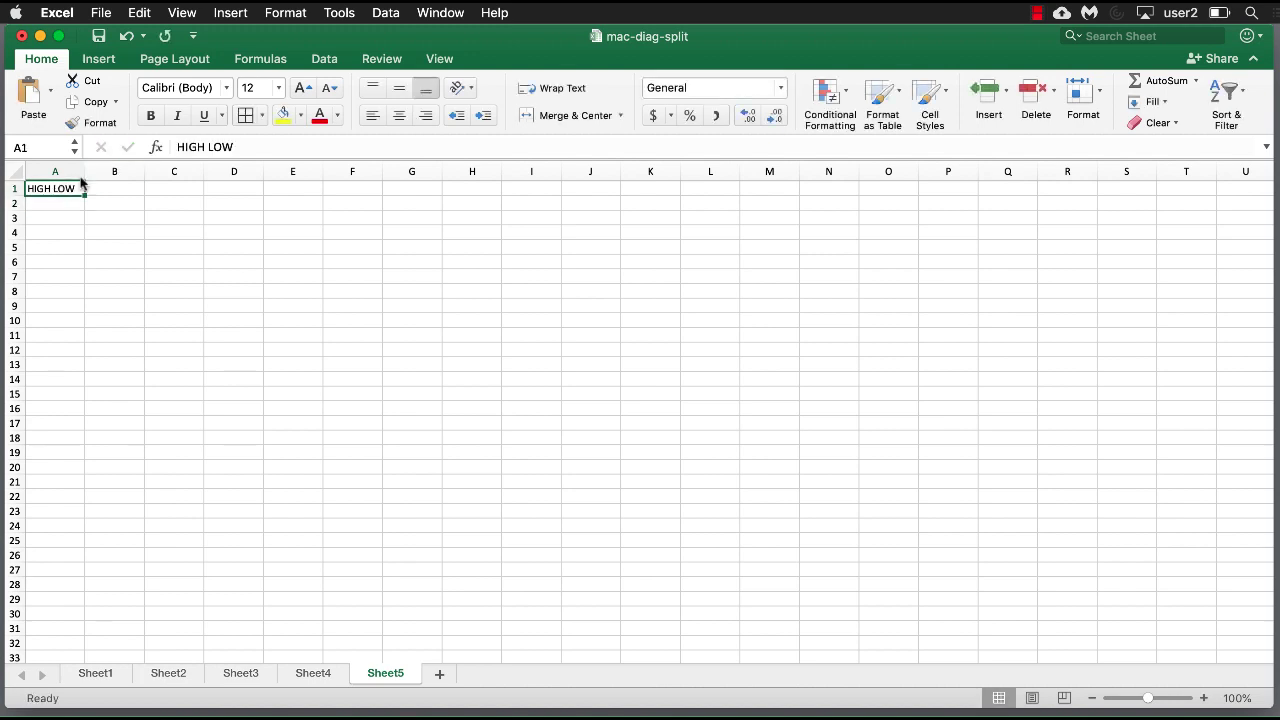
pyautogui.click(261, 116)
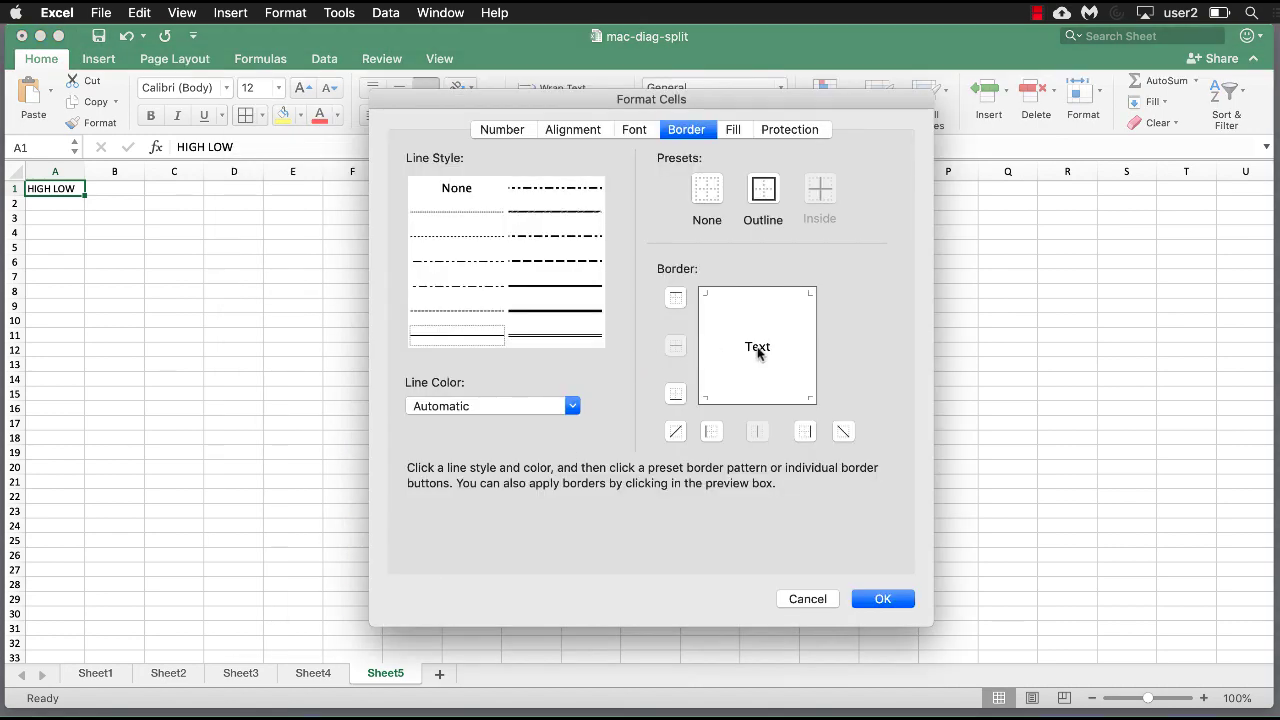
pyautogui.click(758, 352)
pyautogui.click(760, 353)
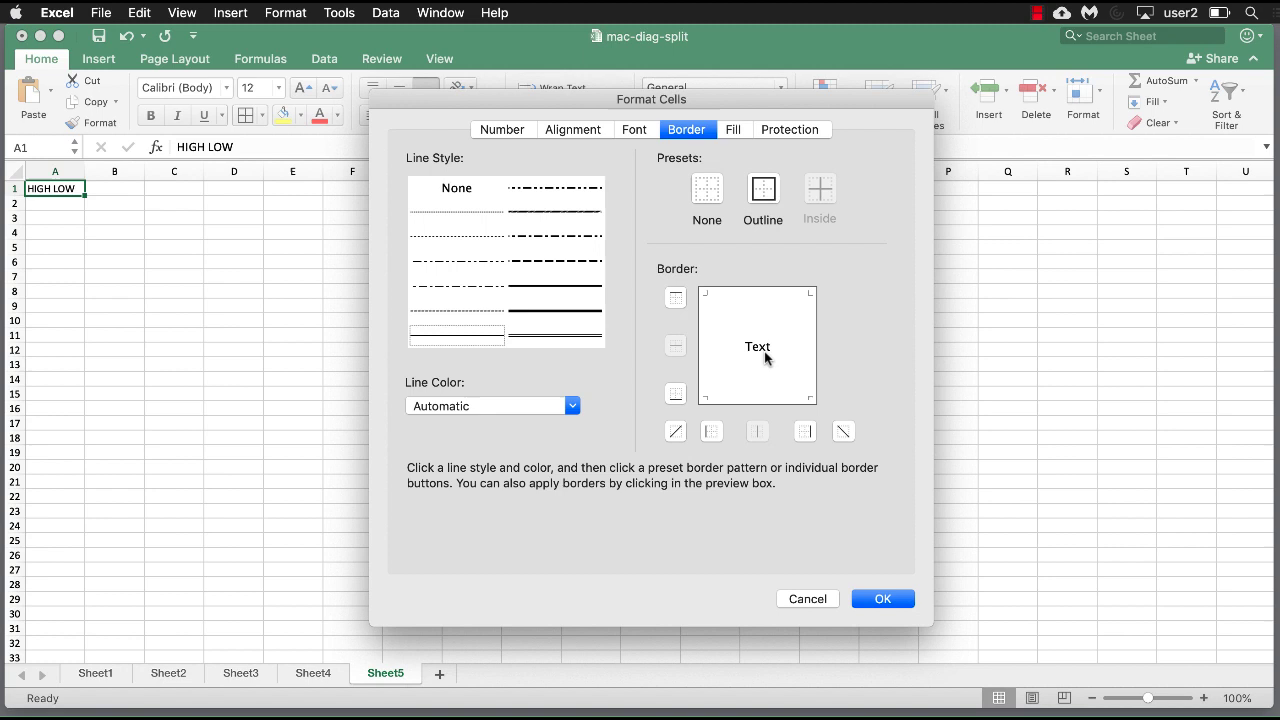
pyautogui.click(844, 432)
pyautogui.click(885, 598)
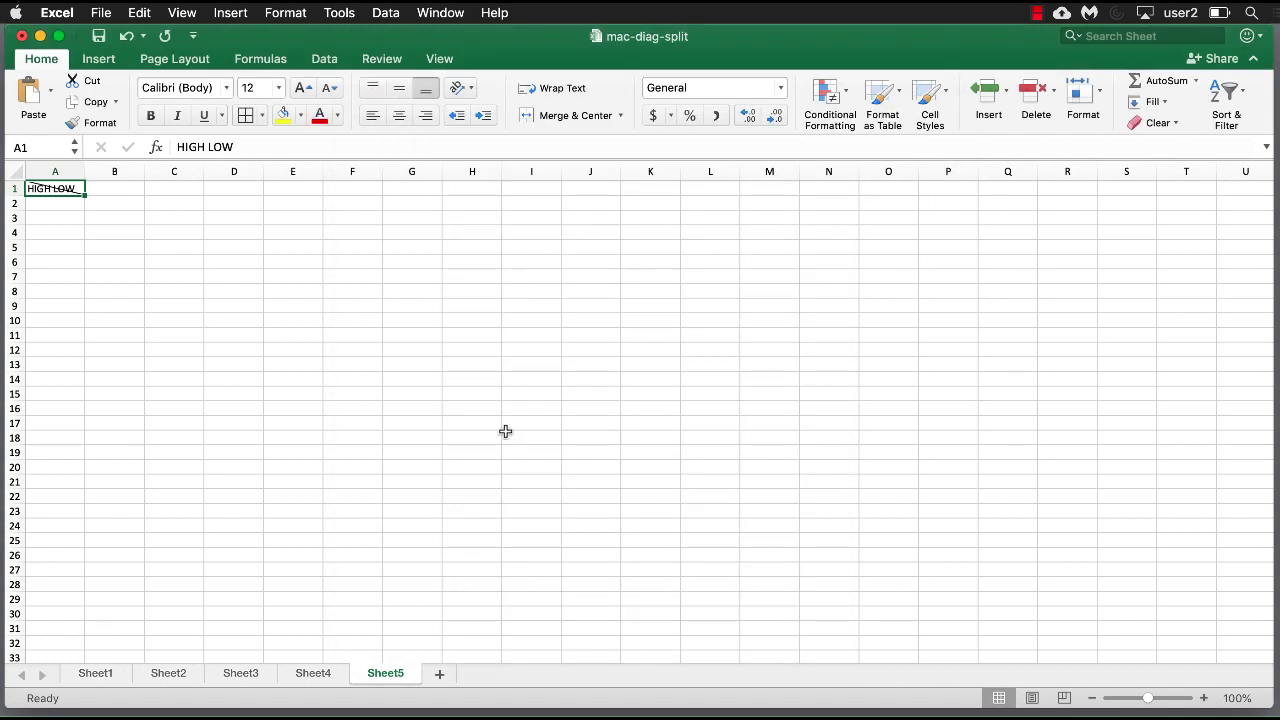
# Format only the word HIGH in A1 as subscript with font size 36.
pyautogui.doubleClick(191, 146)
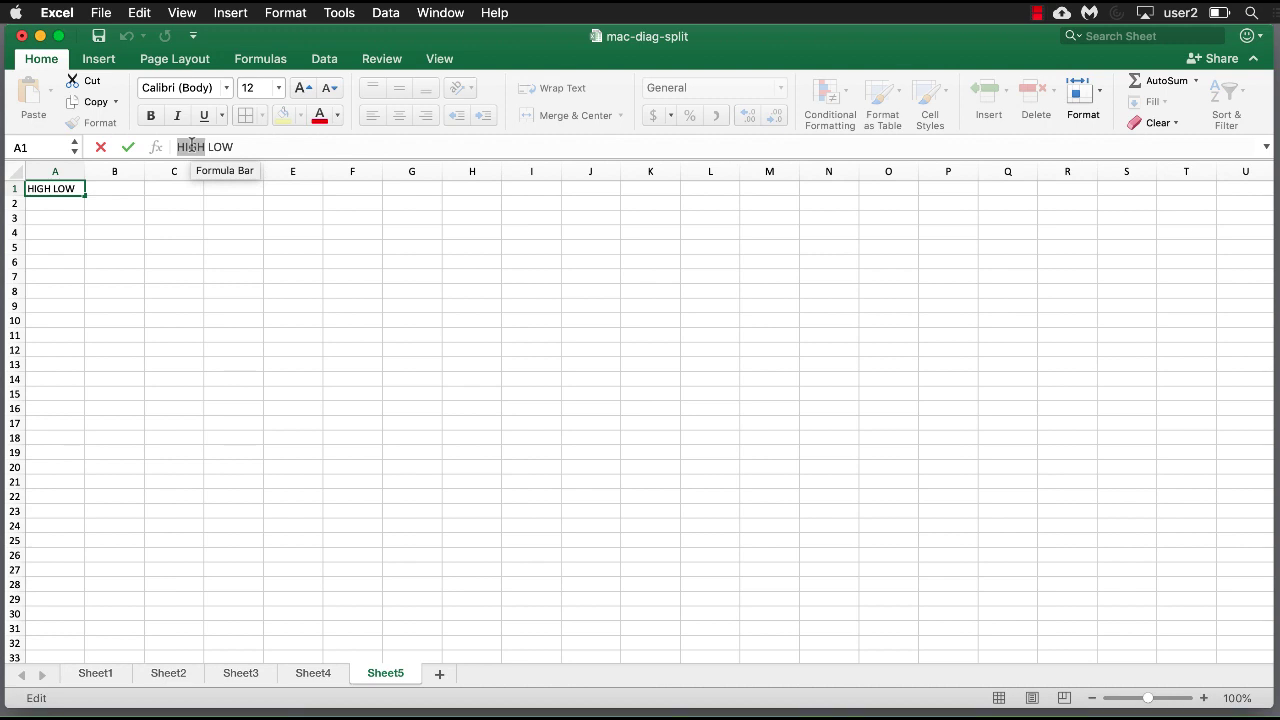
pyautogui.click(272, 14)
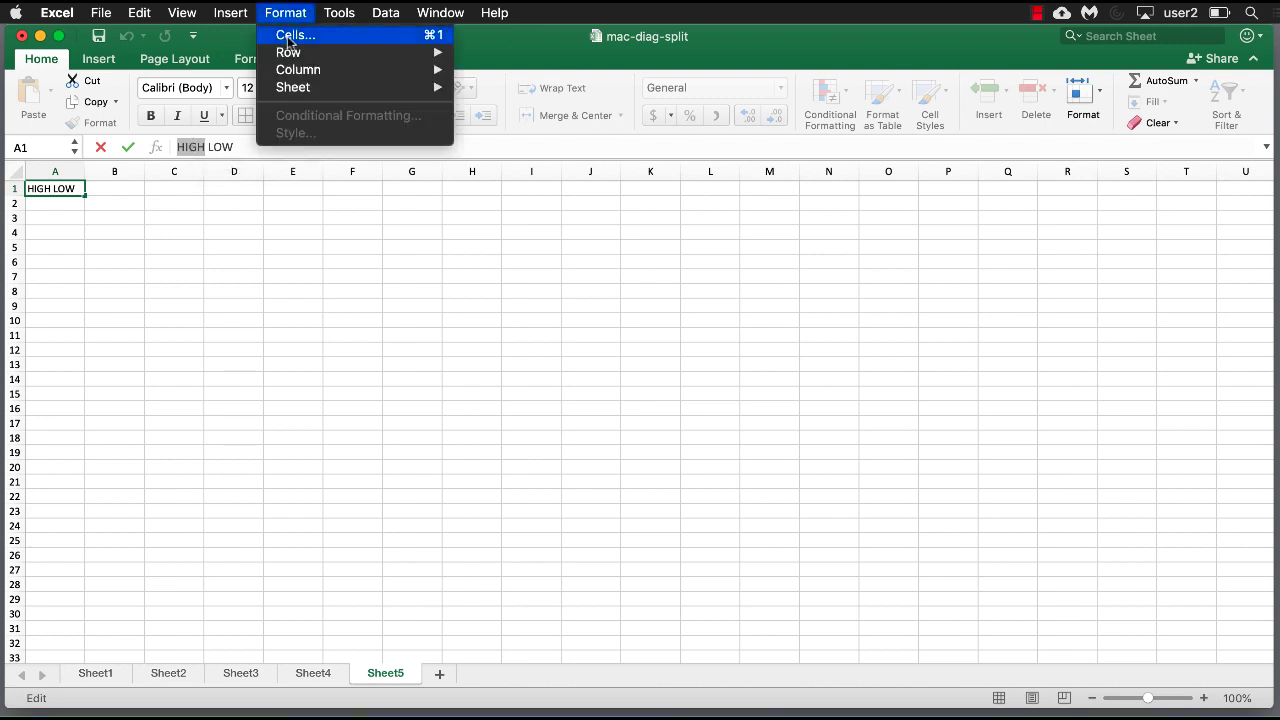
pyautogui.click(287, 37)
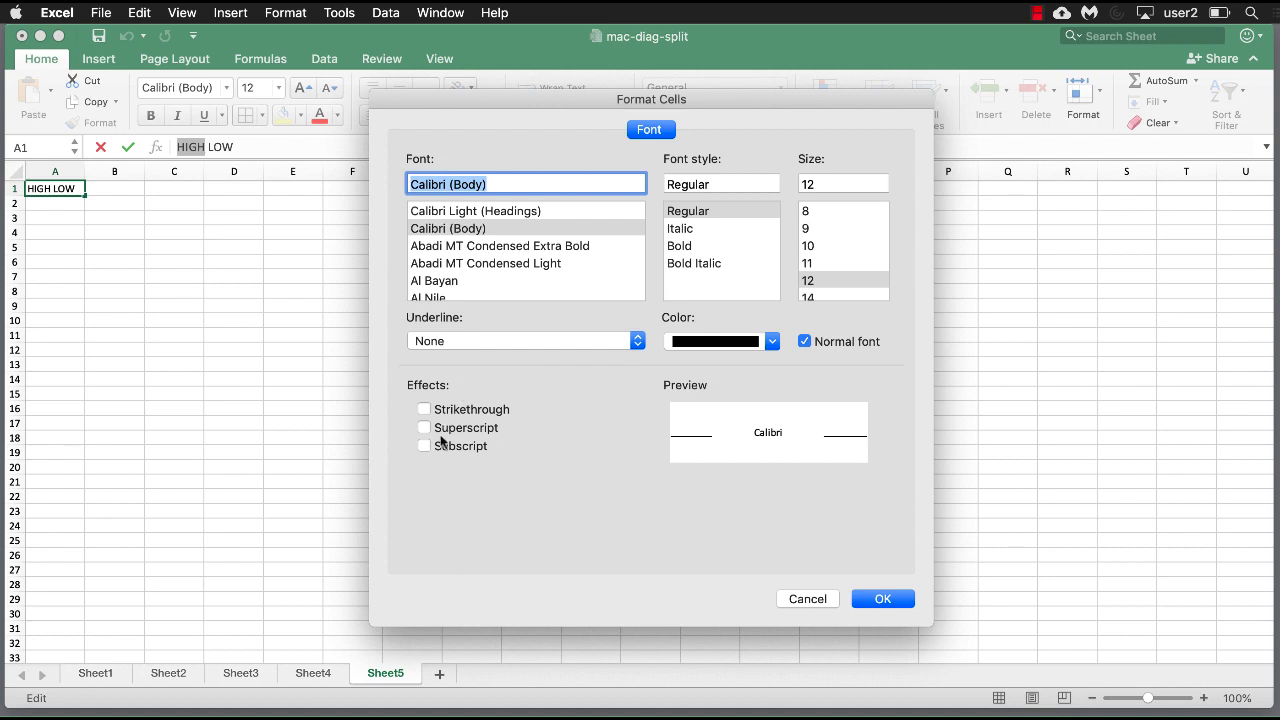
pyautogui.click(425, 446)
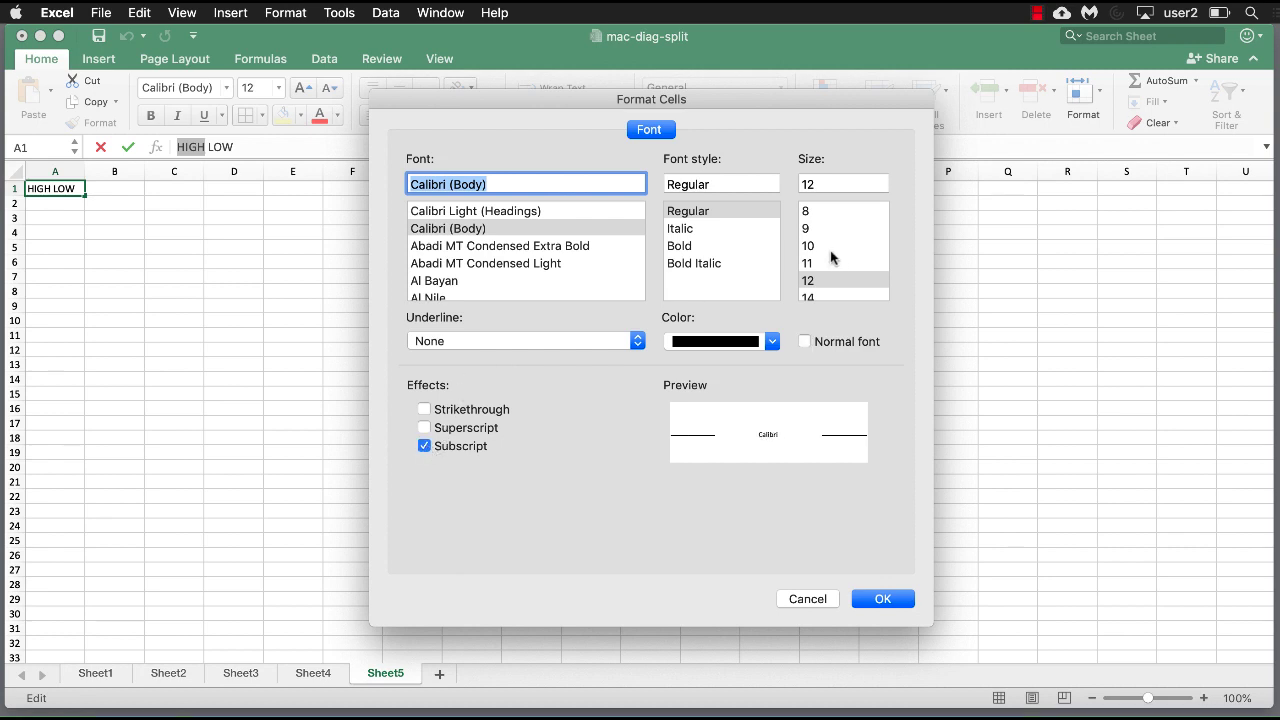
pyautogui.scroll(-3, 837, 278)
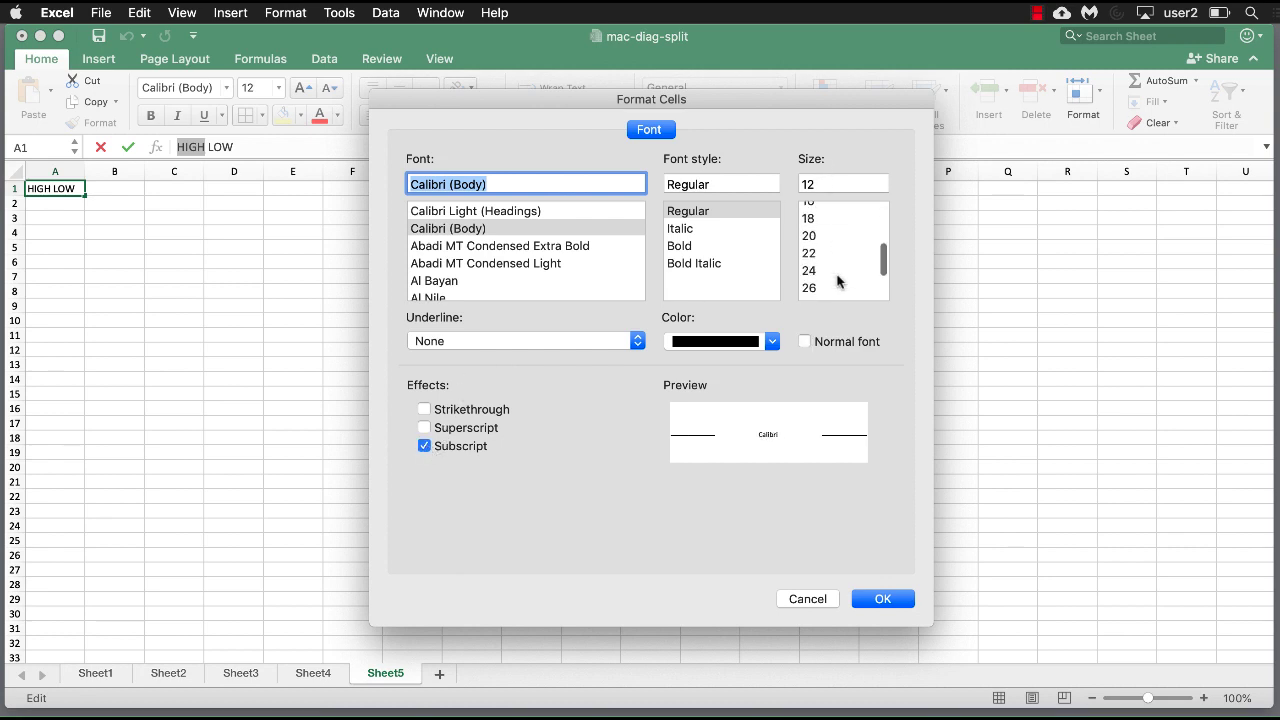
pyautogui.scroll(-2, 837, 281)
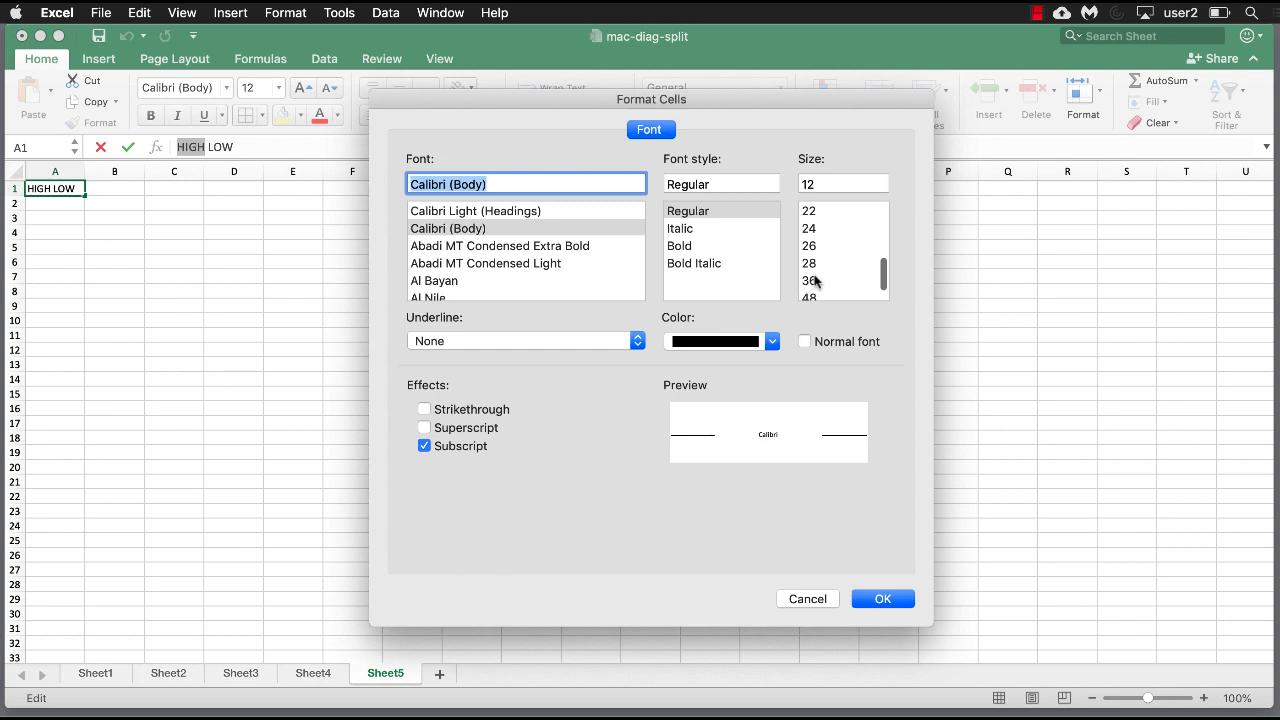
pyautogui.click(812, 280)
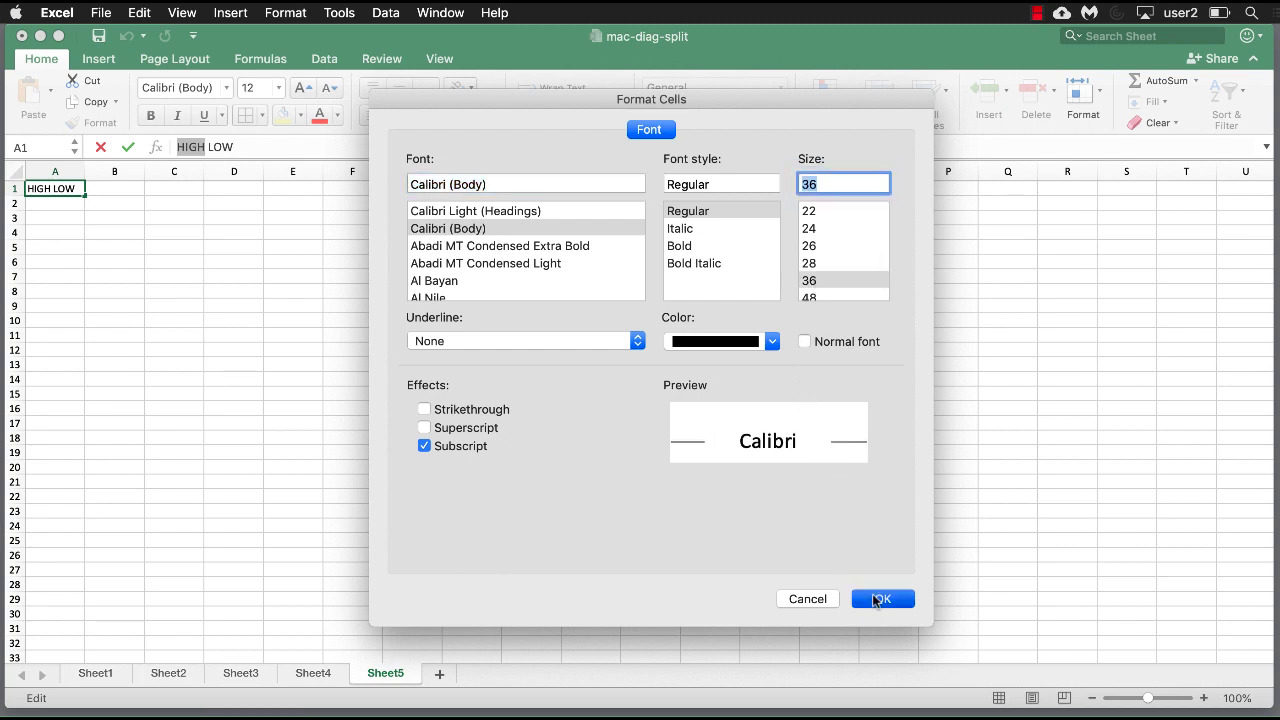
pyautogui.click(873, 596)
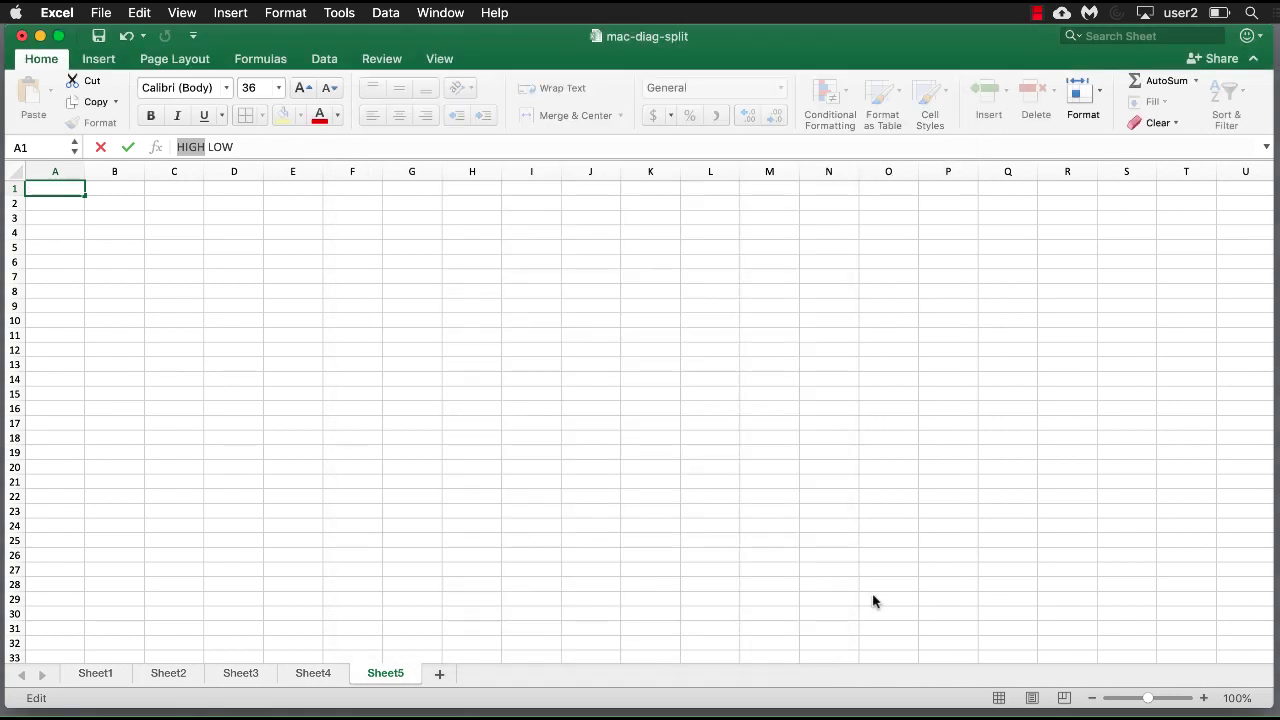
# Format only the word LOW in A1 as superscript with font size 36 and commit the cell edit.
pyautogui.doubleClick(223, 147)
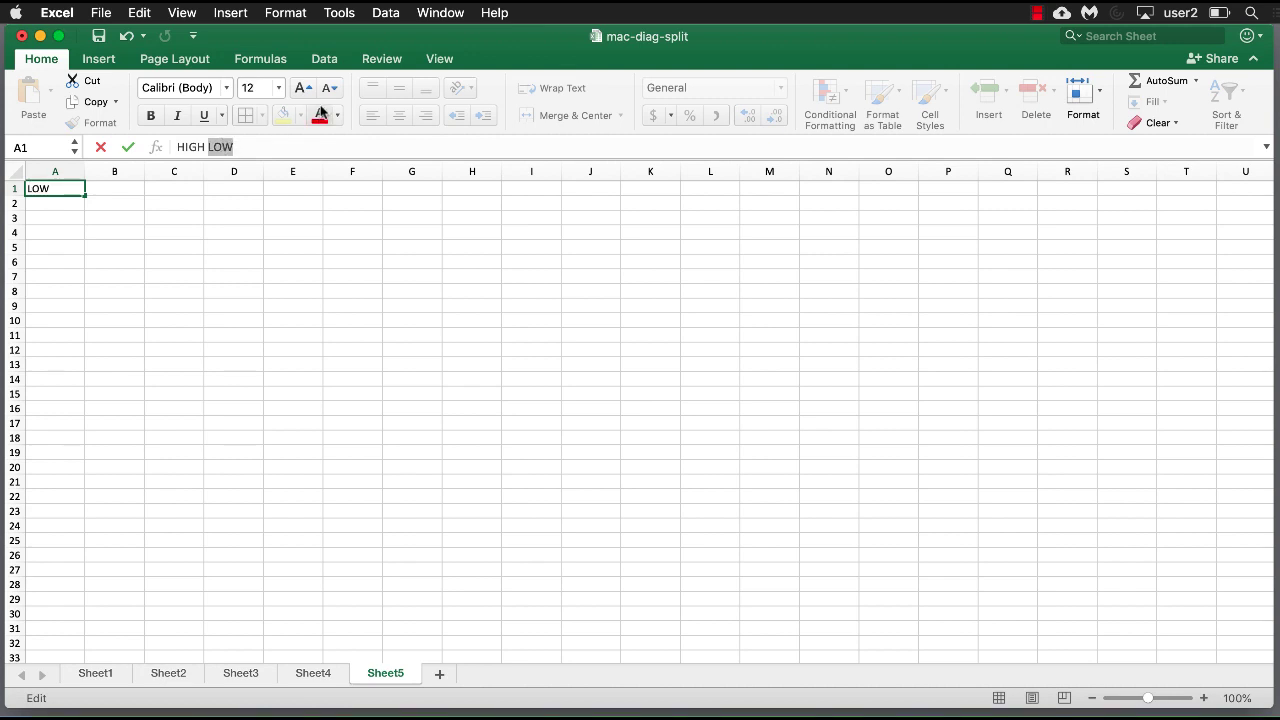
pyautogui.click(286, 14)
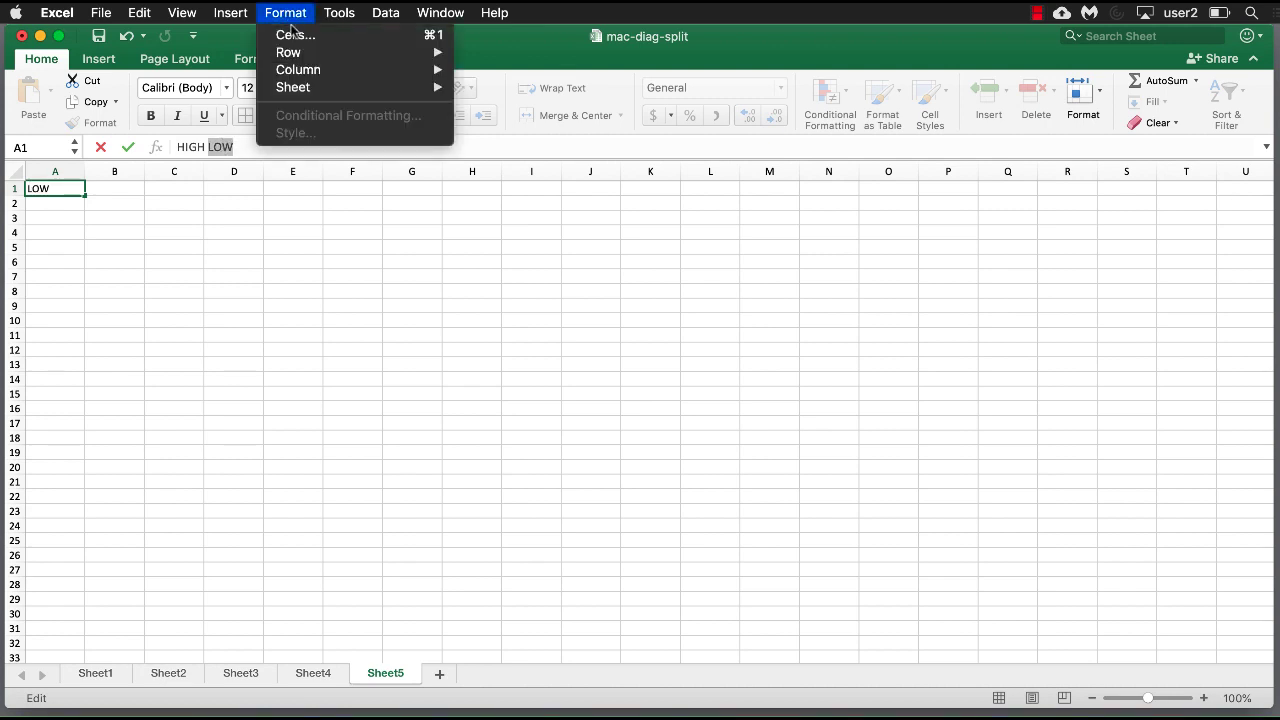
pyautogui.click(294, 38)
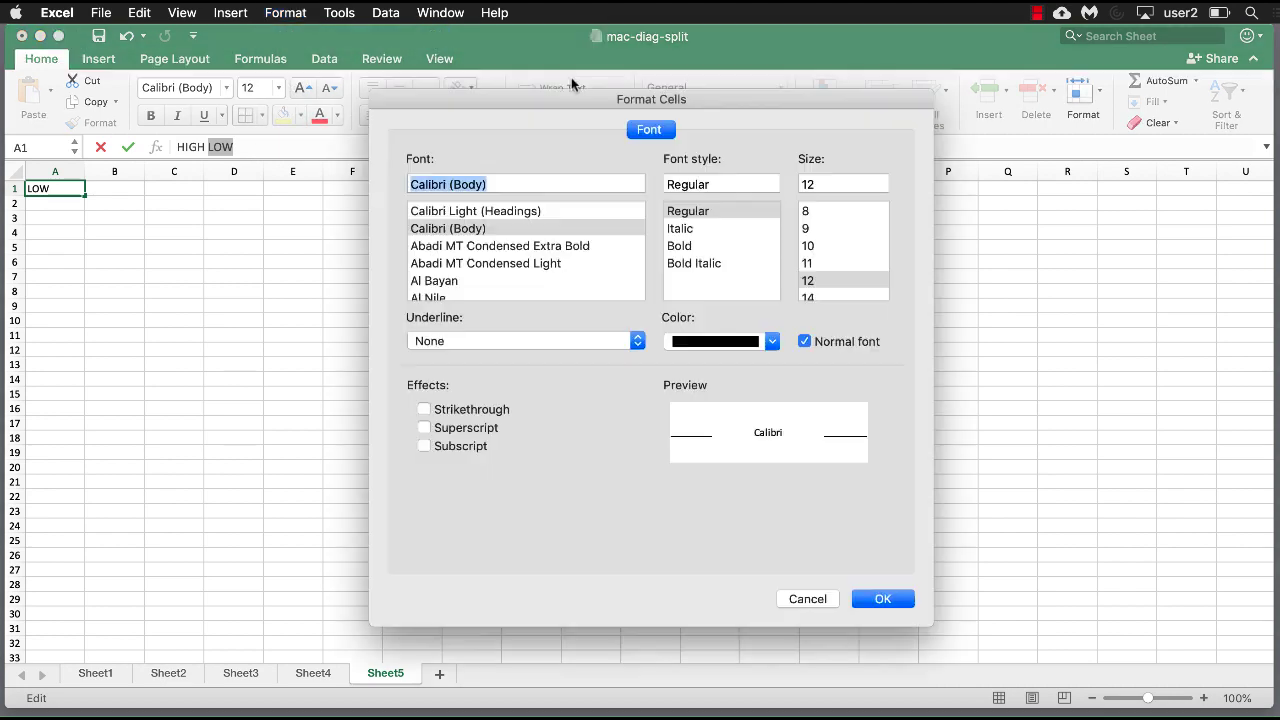
pyautogui.click(424, 428)
pyautogui.scroll(-5, 833, 226)
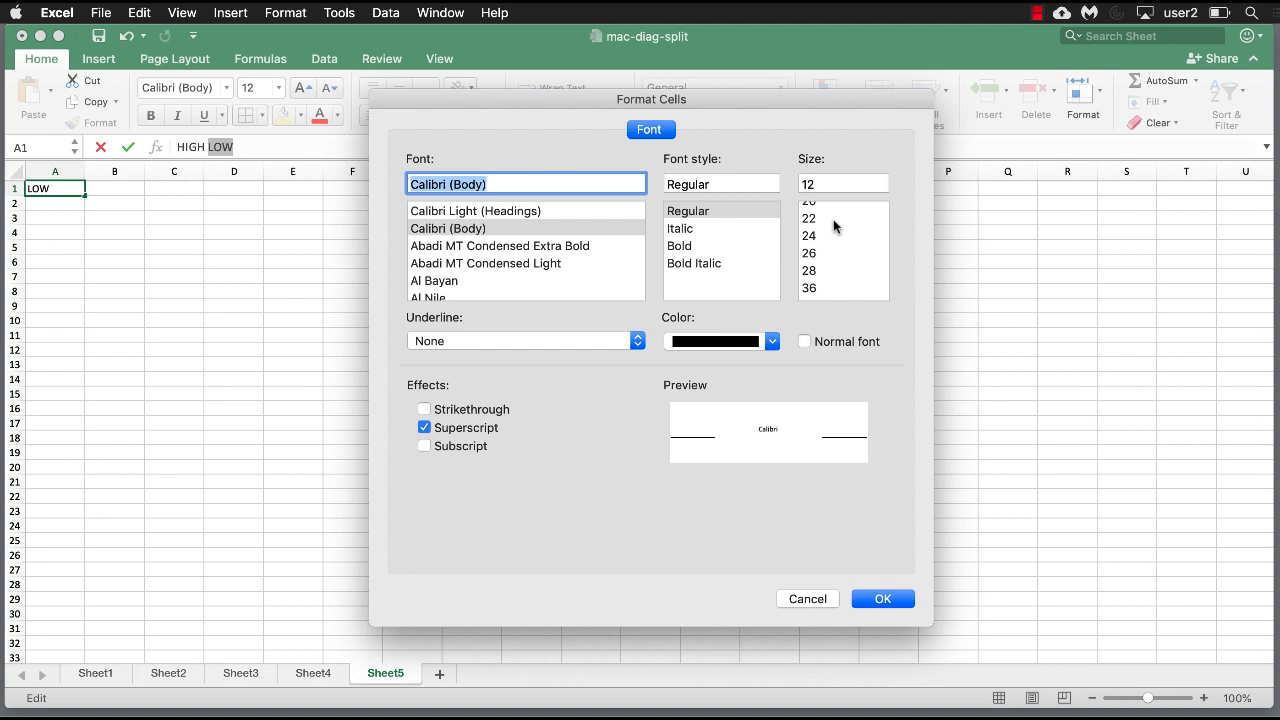
pyautogui.click(808, 288)
pyautogui.click(880, 598)
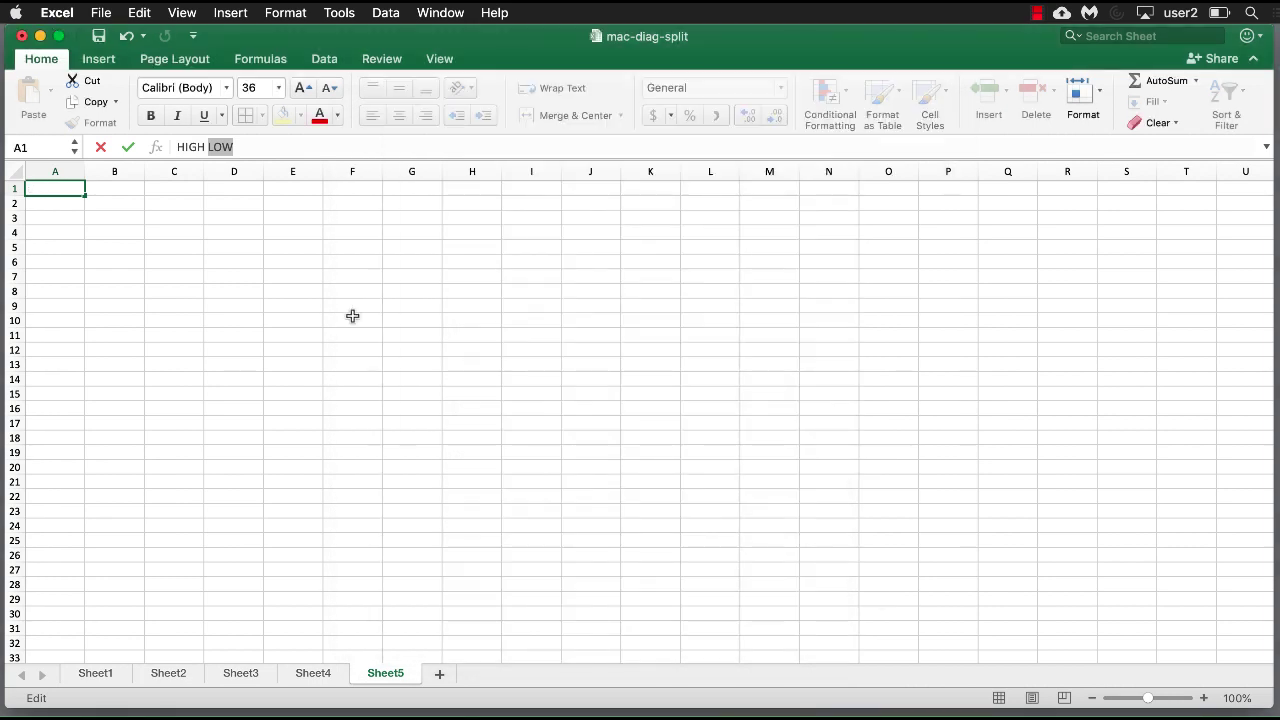
pyautogui.click(248, 332)
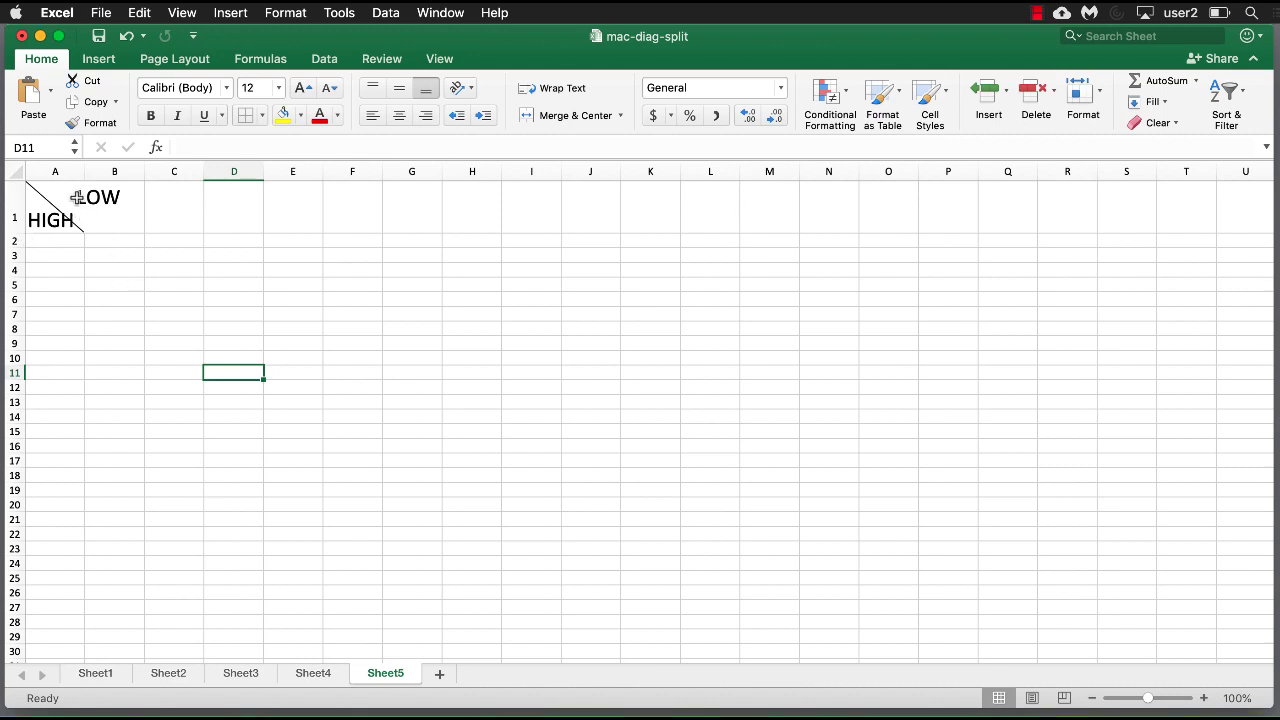
# Widen column A to fit both words and increase the height of row 1.
pyautogui.click(35, 198)
pyautogui.moveTo(86, 171); pyautogui.dragTo(171, 174)
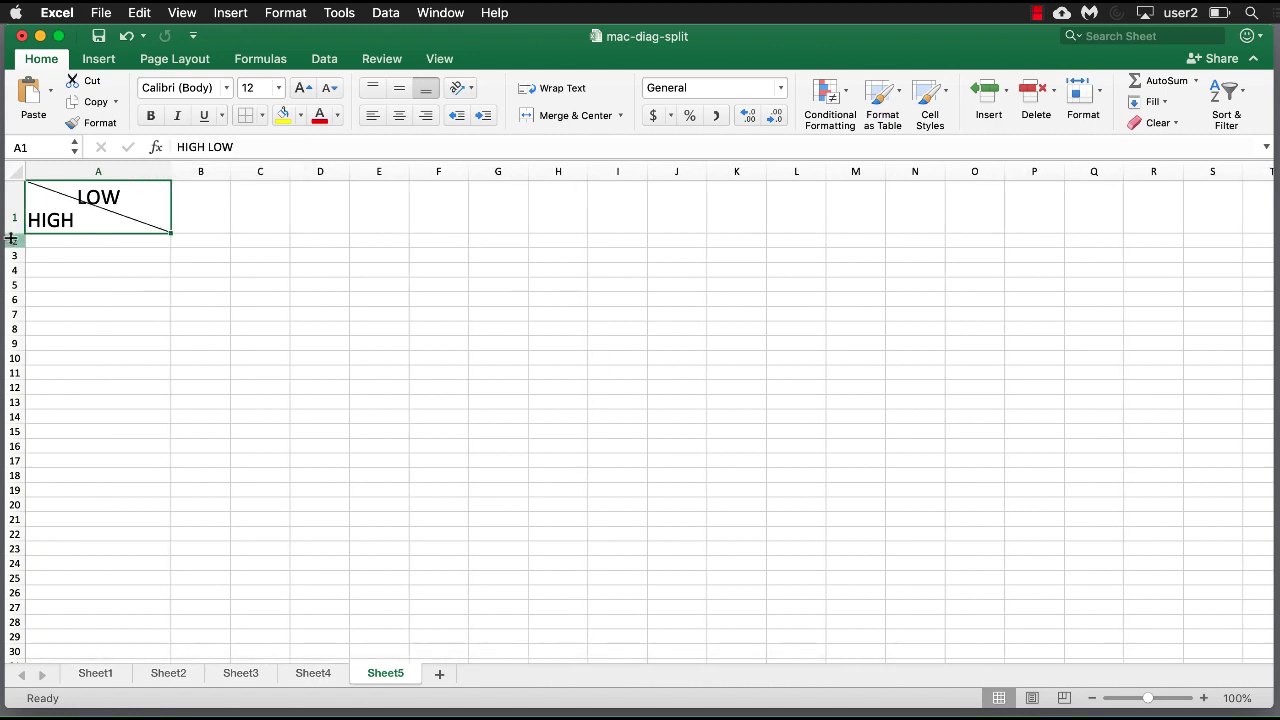
pyautogui.moveTo(12, 238); pyautogui.dragTo(12, 252)
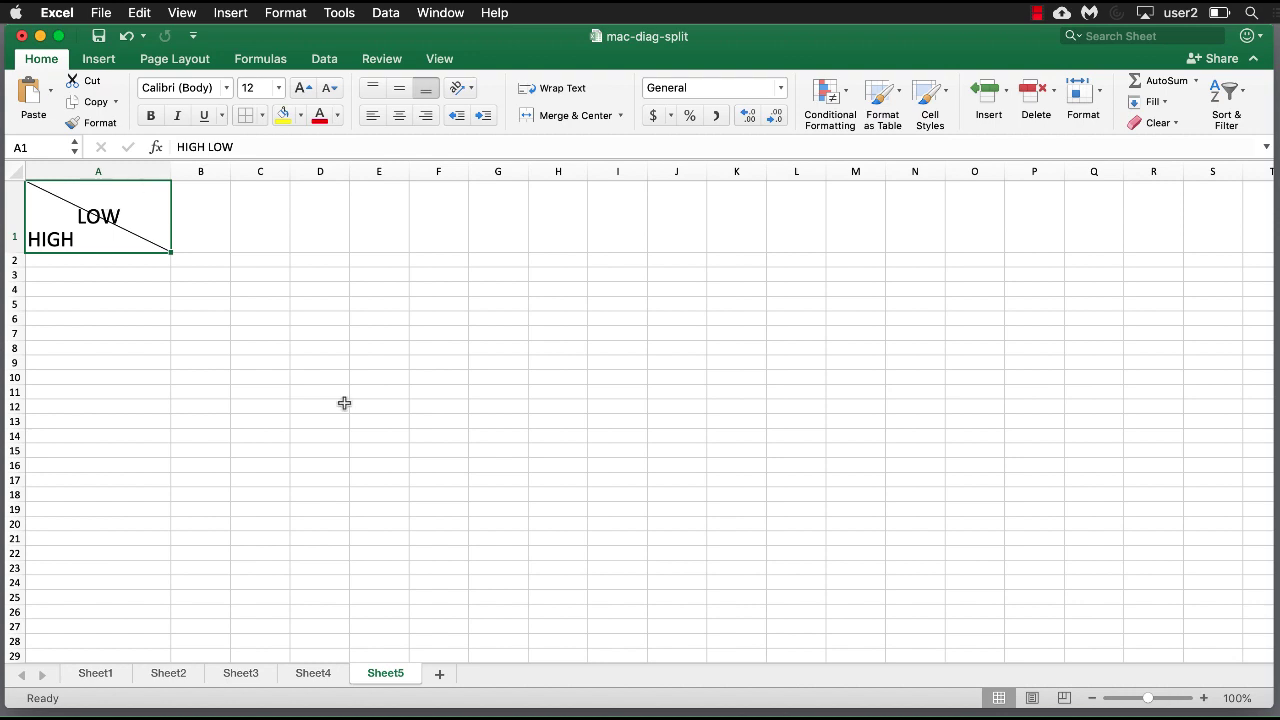
# Middle-align the text of A1 vertically and center it horizontally.
pyautogui.click(399, 90)
pyautogui.click(399, 118)
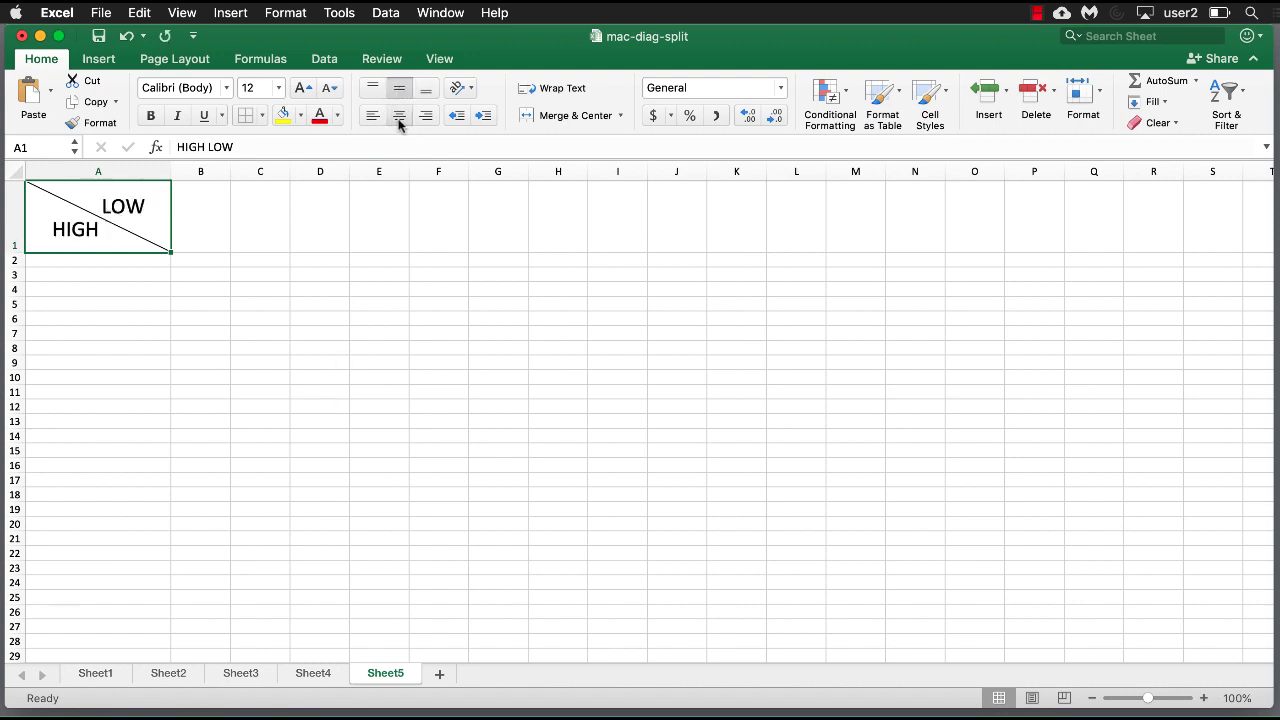
pyautogui.click(340, 392)
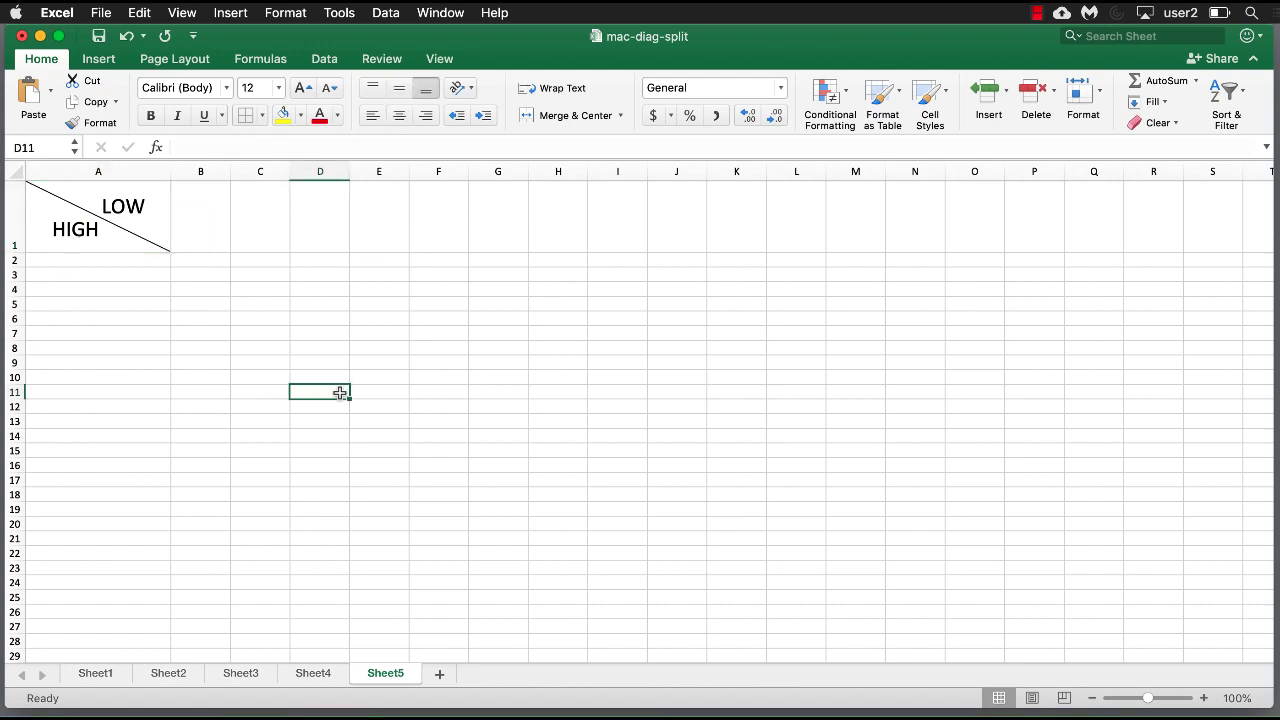
# Replace HIGH with ROWS and LOW with COLUMNS in cell A1, keeping each word's formatting, and commit the edit.
pyautogui.click(116, 228)
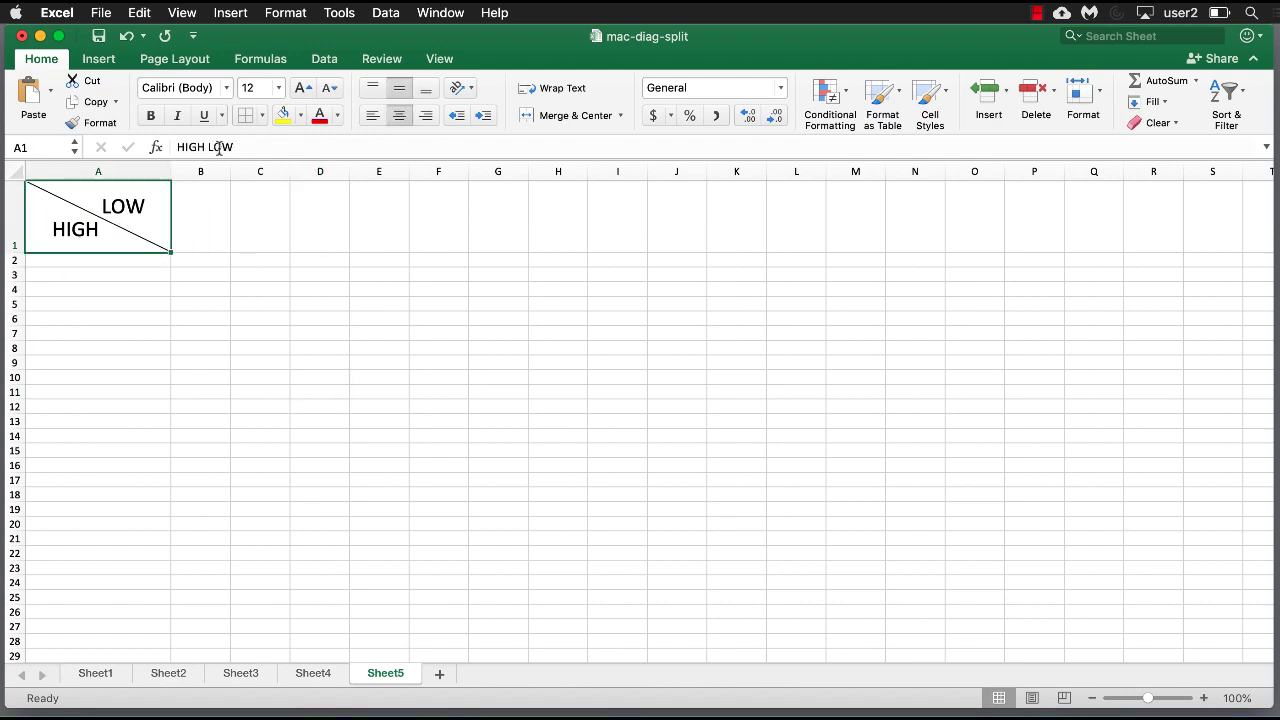
pyautogui.doubleClick(187, 146)
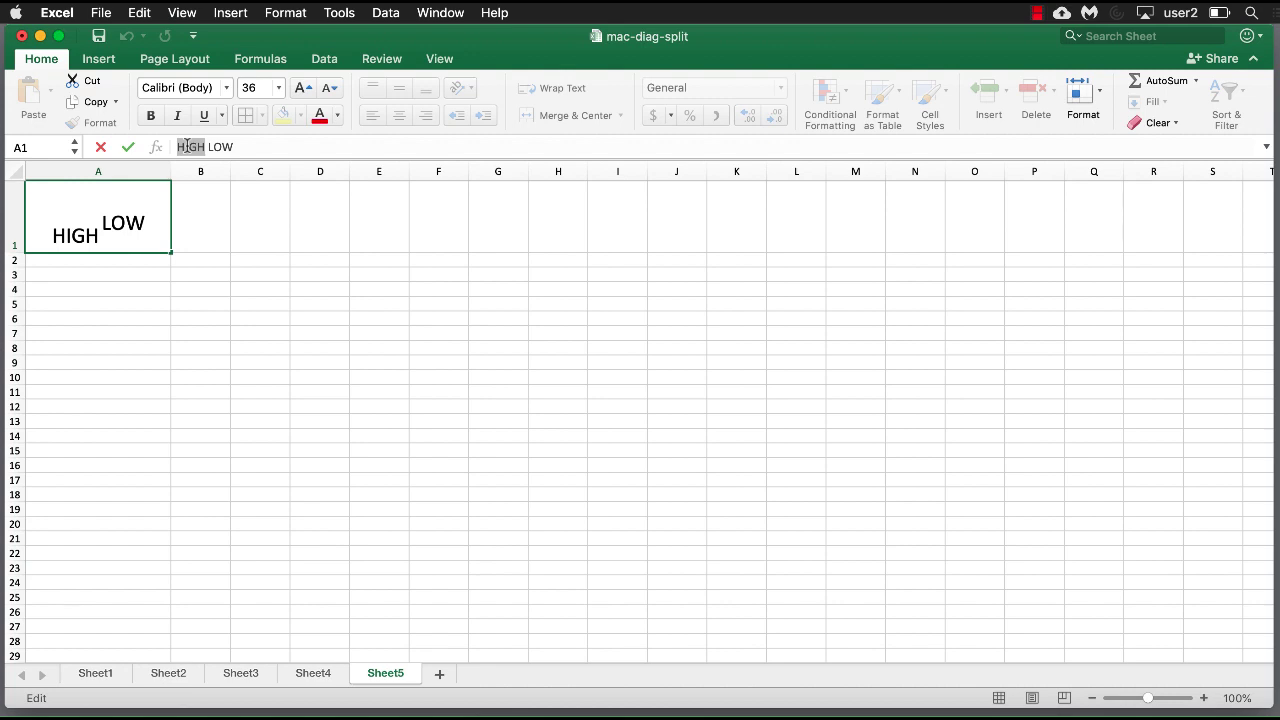
pyautogui.write('ROWS')
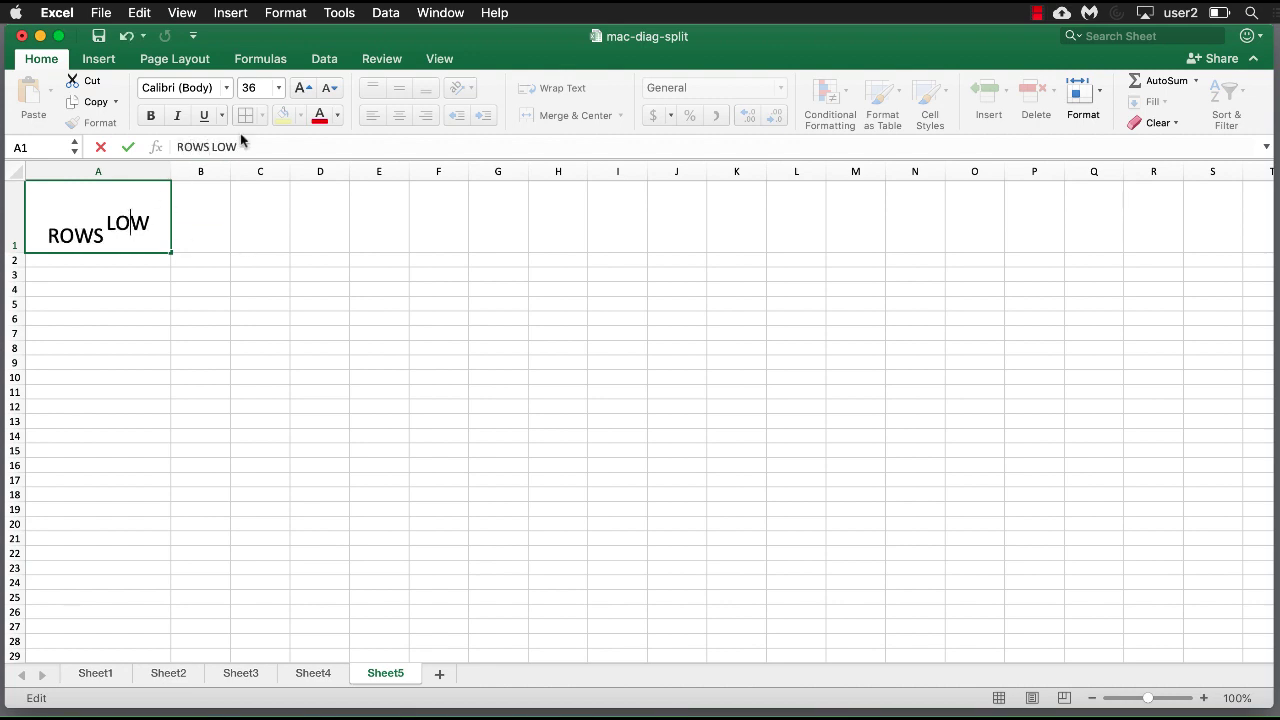
pyautogui.doubleClick(226, 146)
pyautogui.write('COLUMNS')
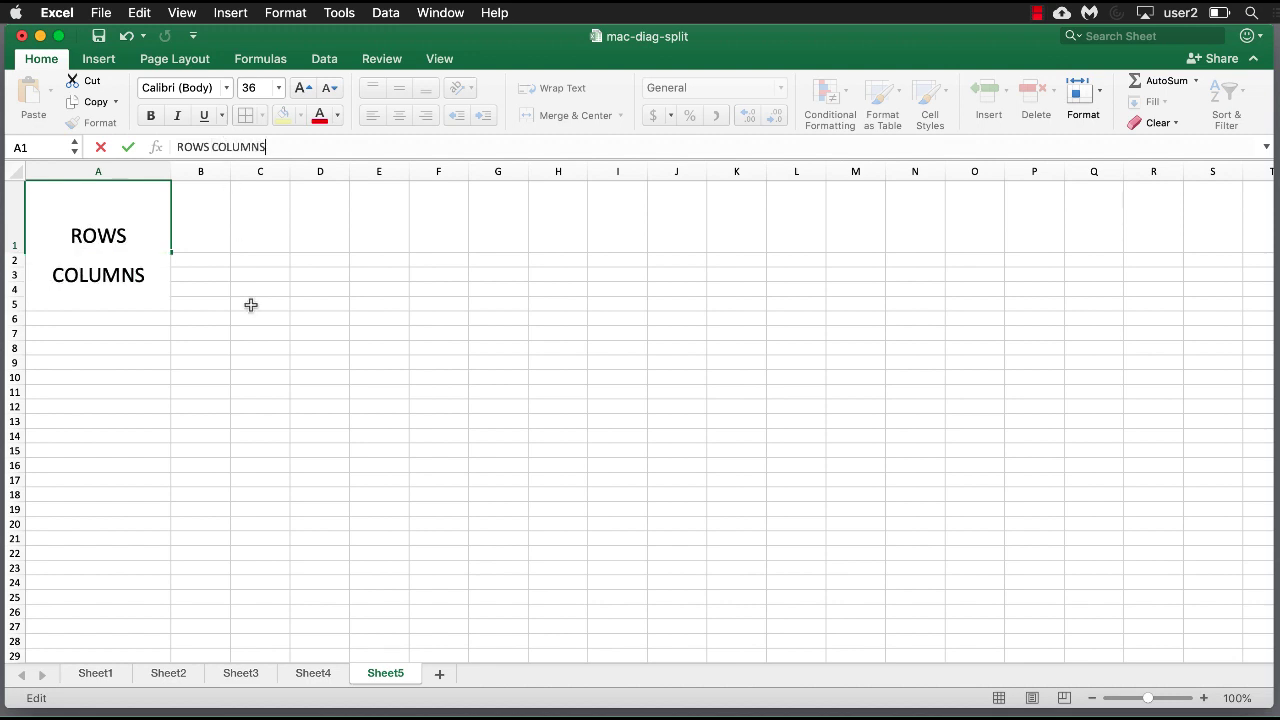
pyautogui.click(271, 404)
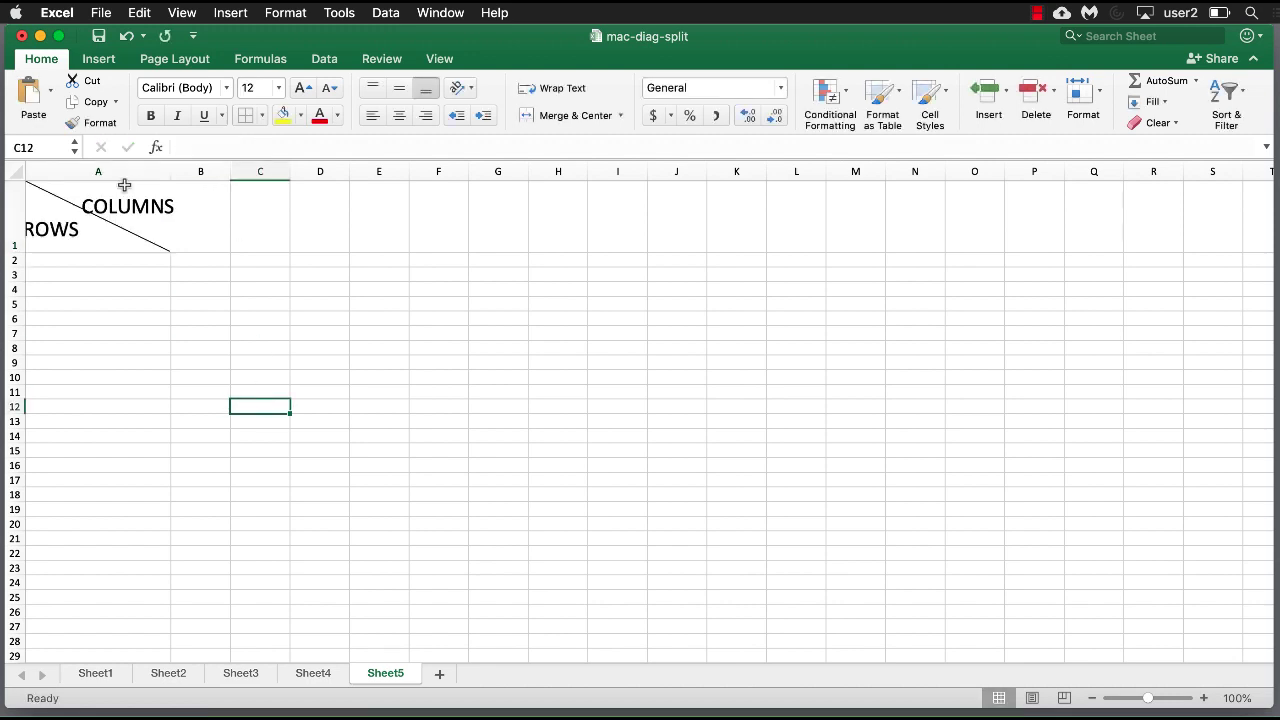
# Widen column A and add extra spaces between ROWS and COLUMNS in A1 so the words clear the diagonal line.
pyautogui.moveTo(169, 175); pyautogui.dragTo(198, 175)
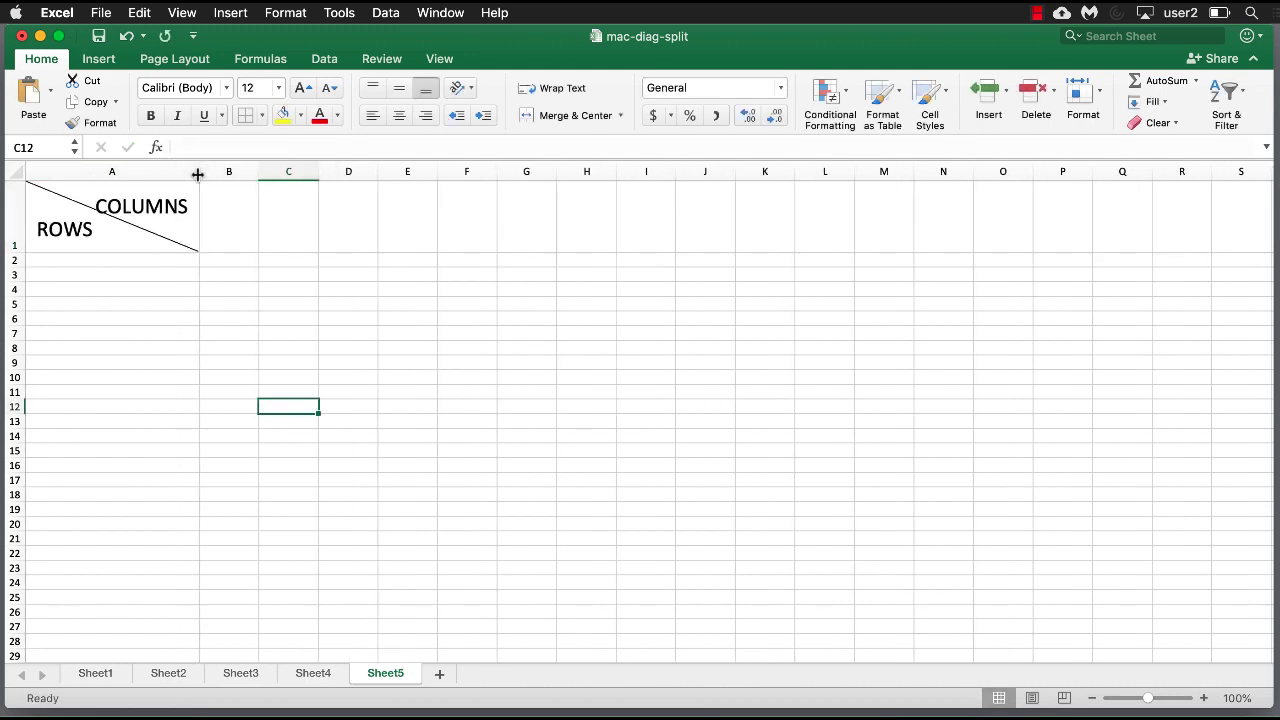
pyautogui.click(146, 205)
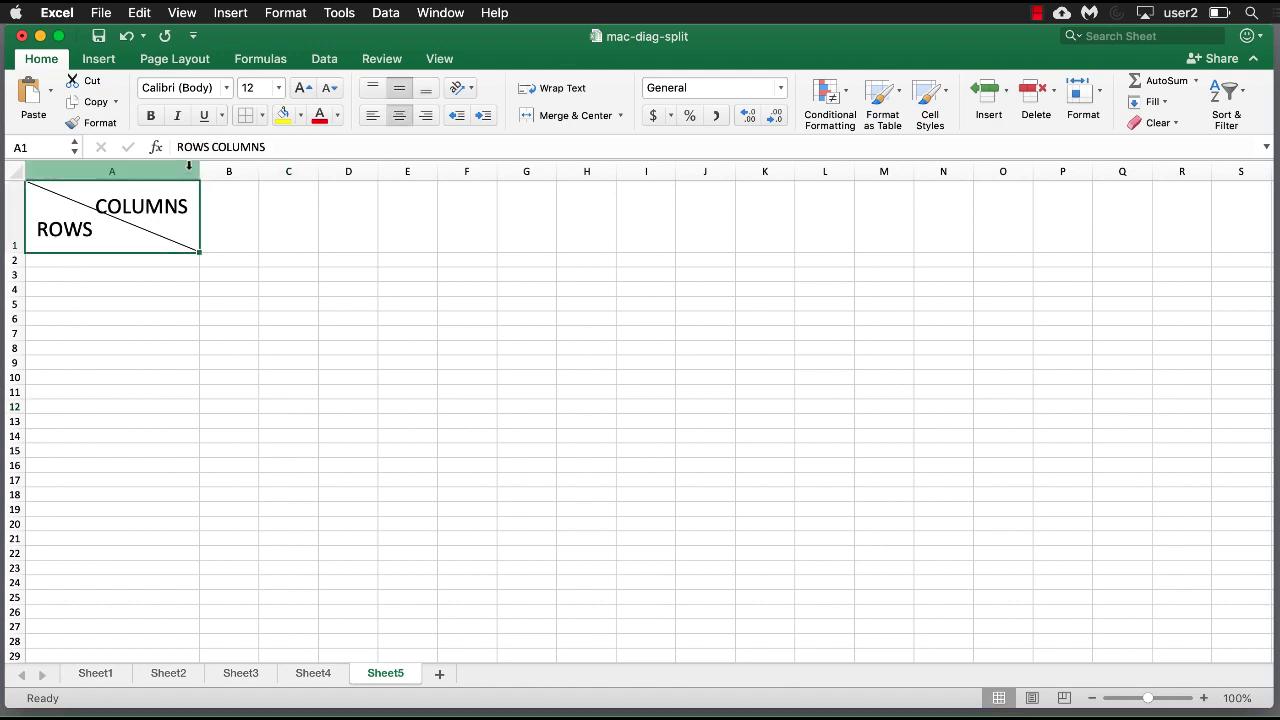
pyautogui.click(212, 143)
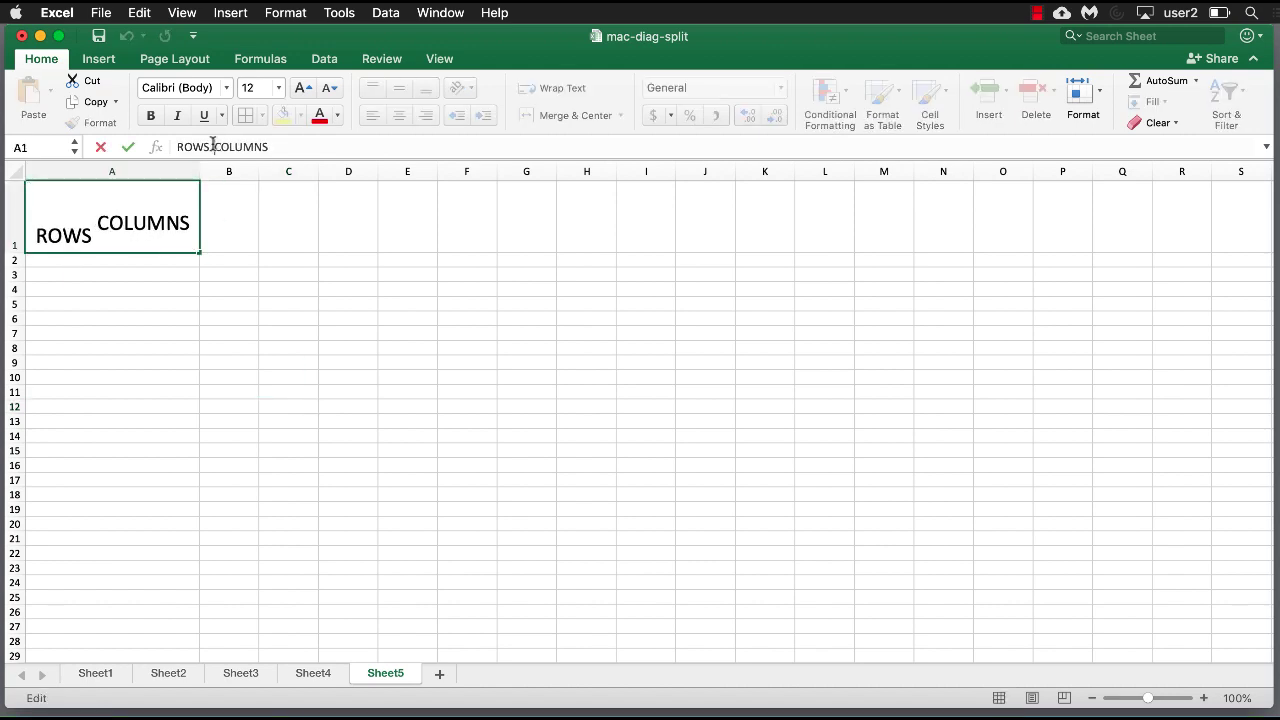
pyautogui.click(201, 422)
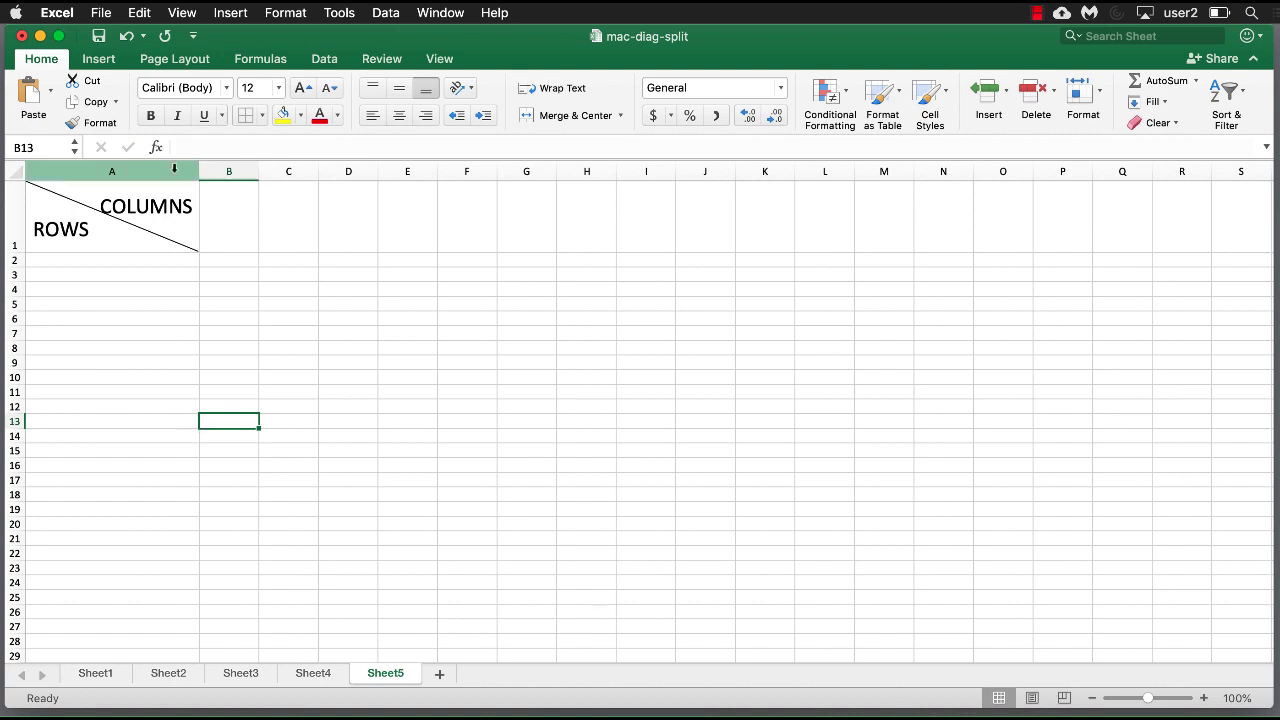
pyautogui.click(160, 206)
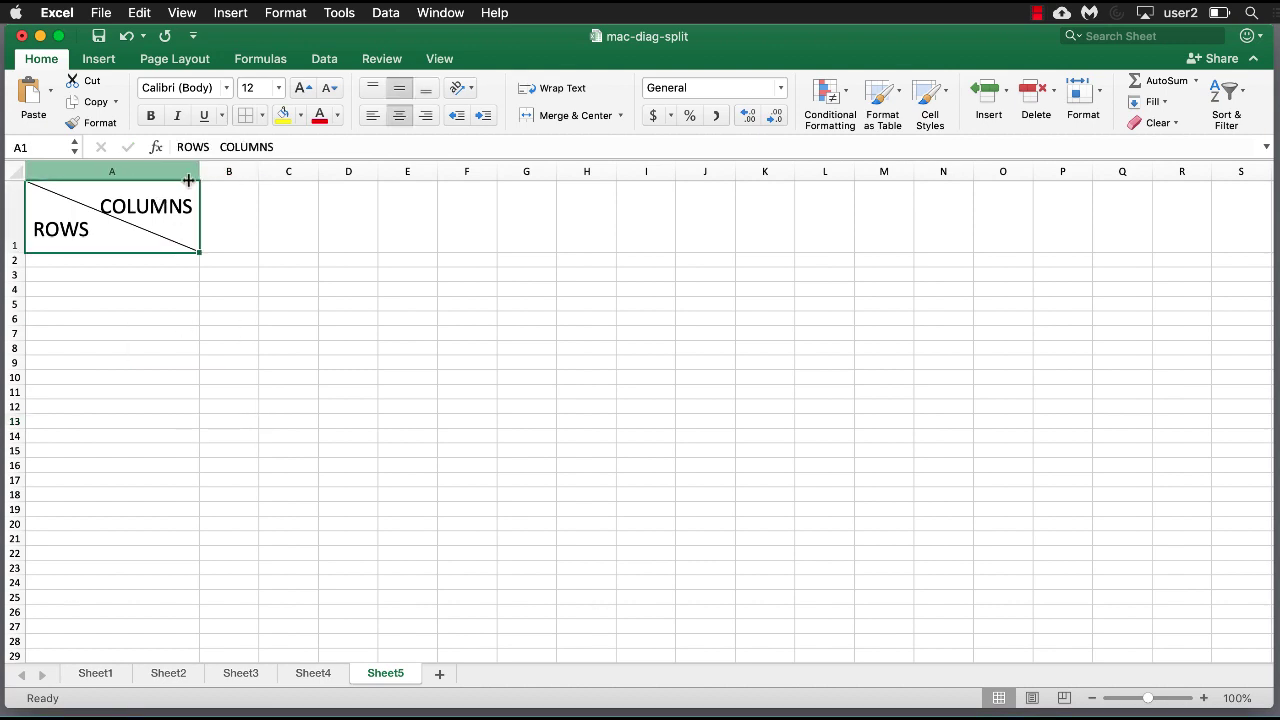
pyautogui.click(220, 147)
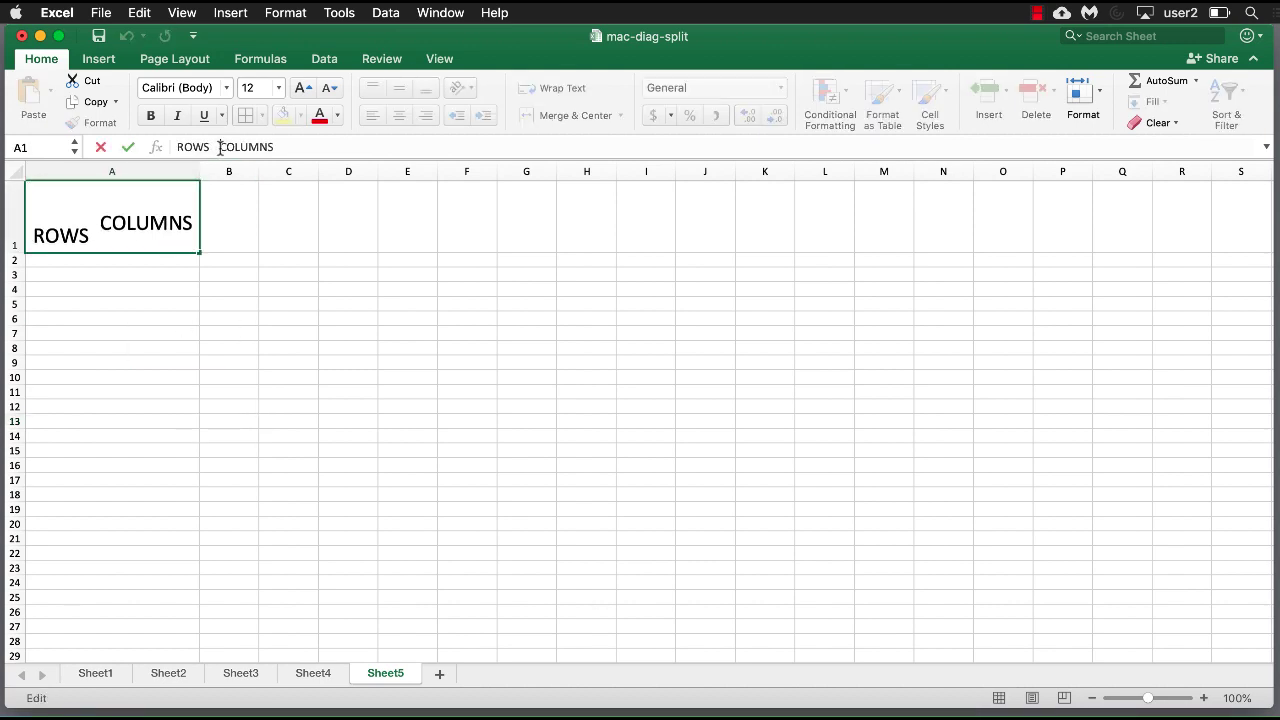
pyautogui.click(213, 448)
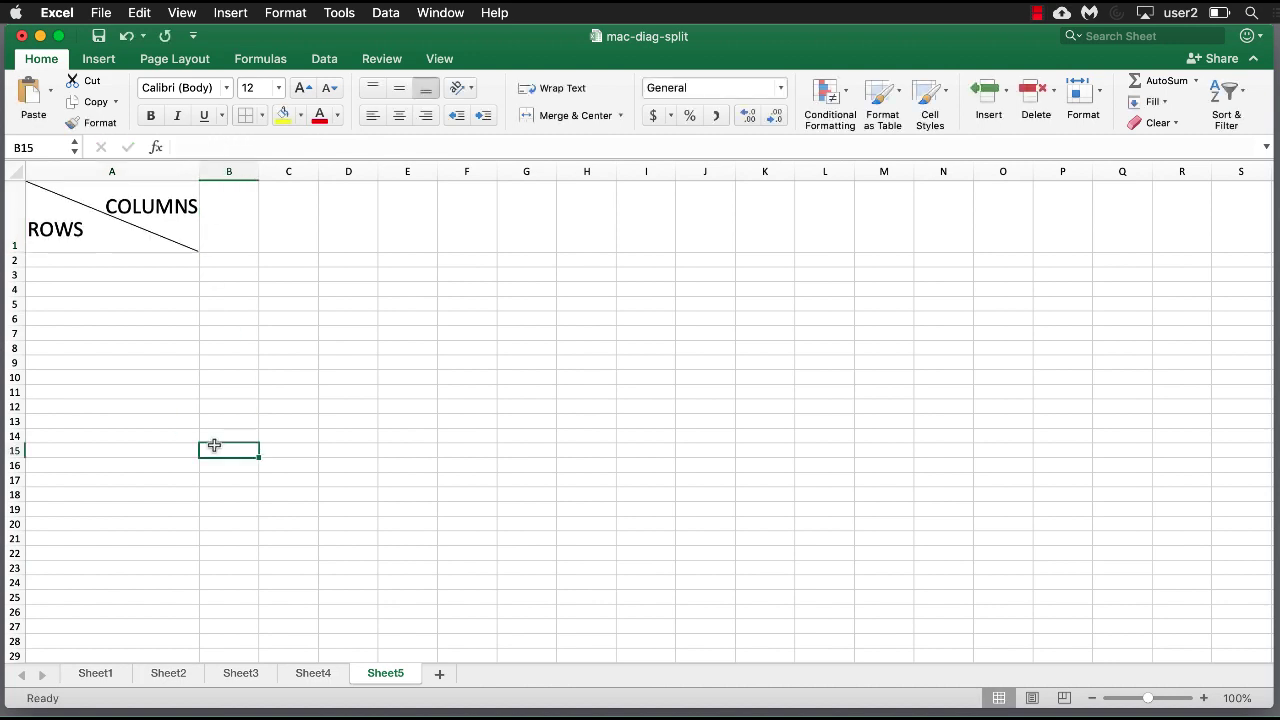
pyautogui.moveTo(197, 171); pyautogui.dragTo(213, 171)
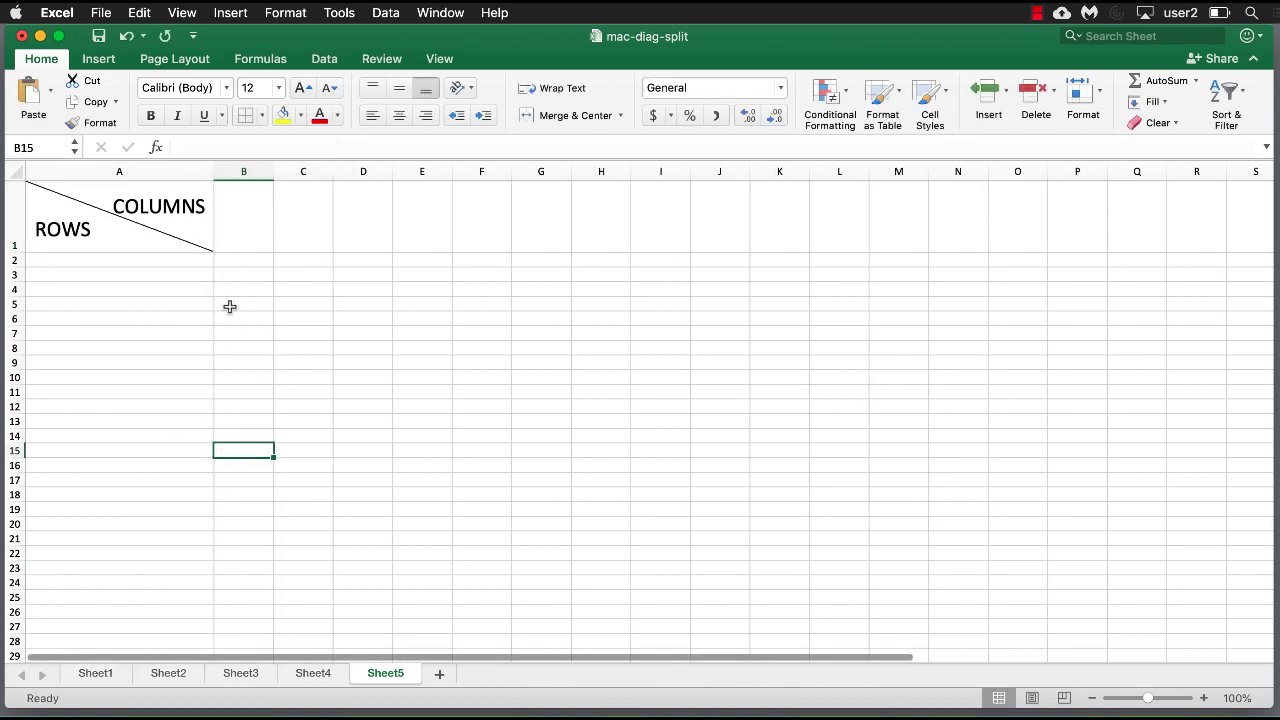
pyautogui.click(112, 231)
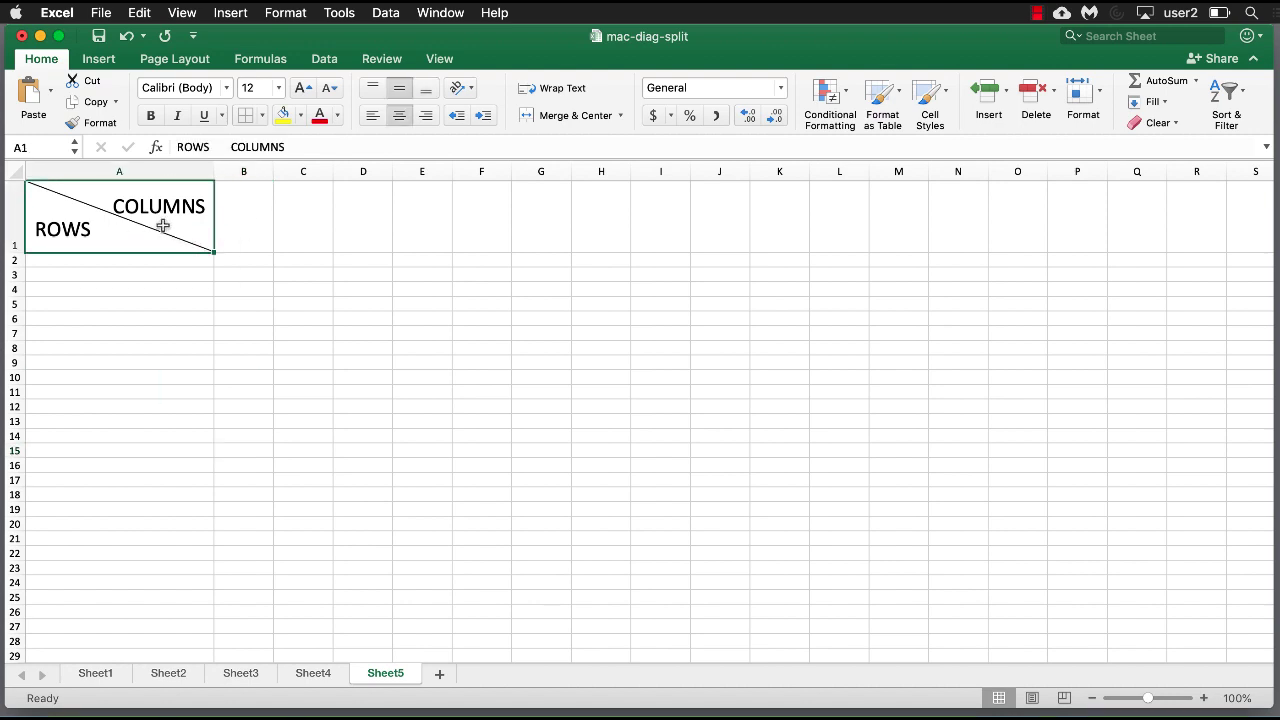
pyautogui.click(180, 141)
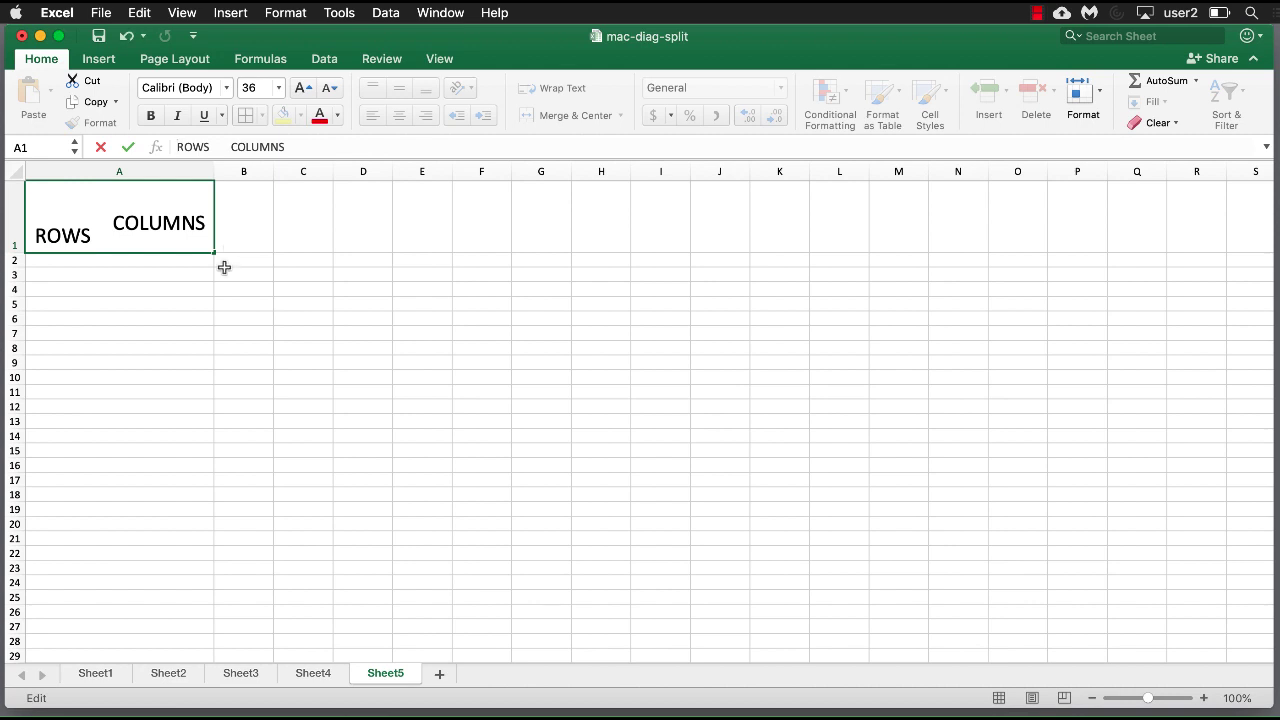
pyautogui.click(177, 388)
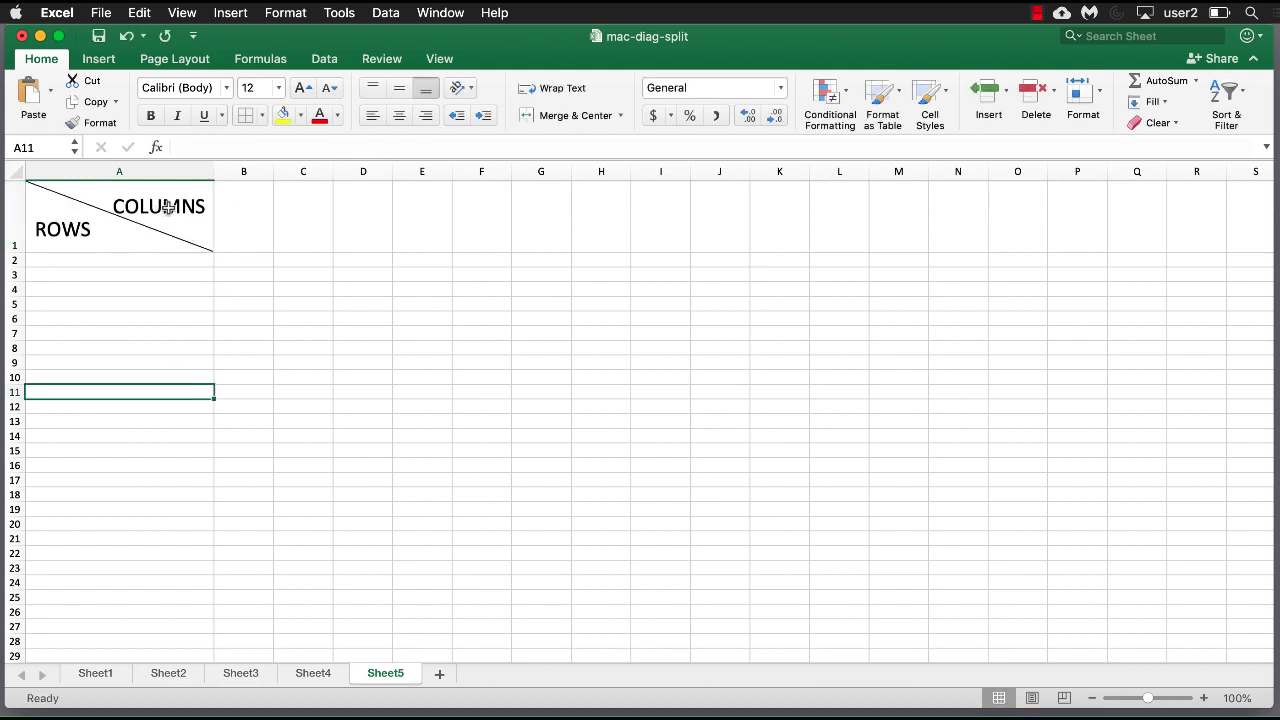
# Enter COLUMN1 in B1 and autofill the series across to G1.
pyautogui.click(230, 203)
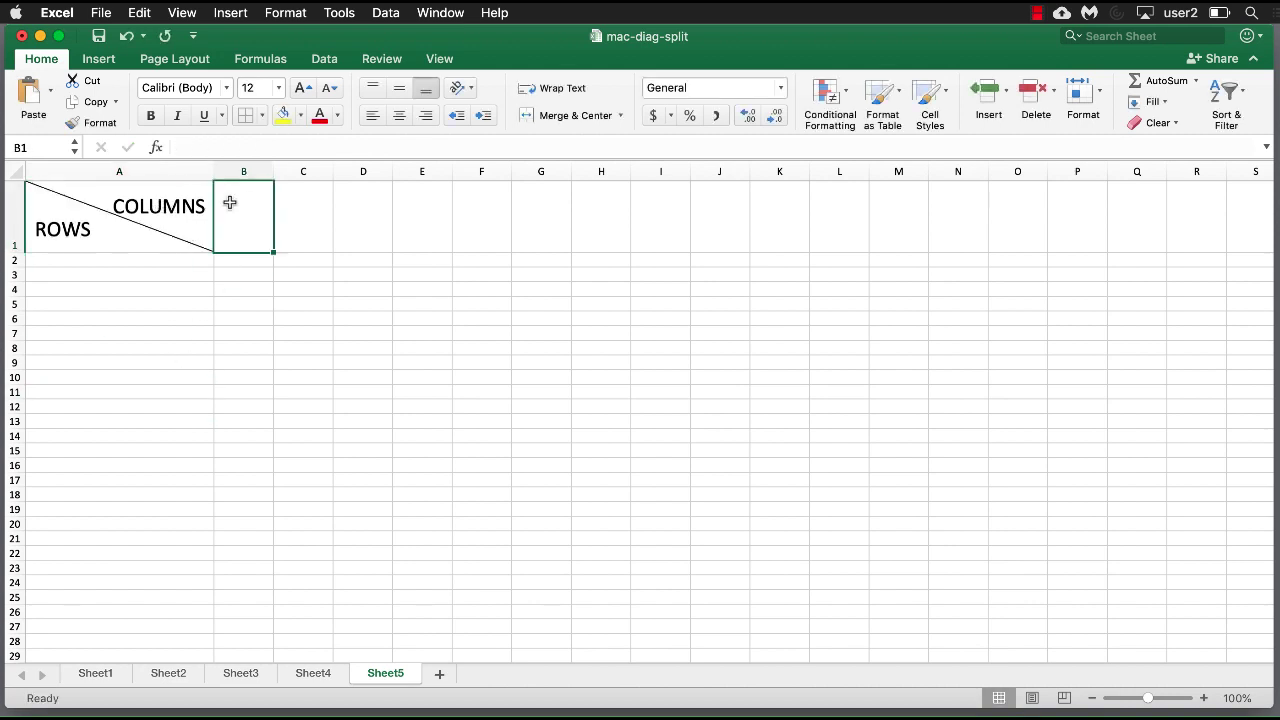
pyautogui.write('COLUMN')
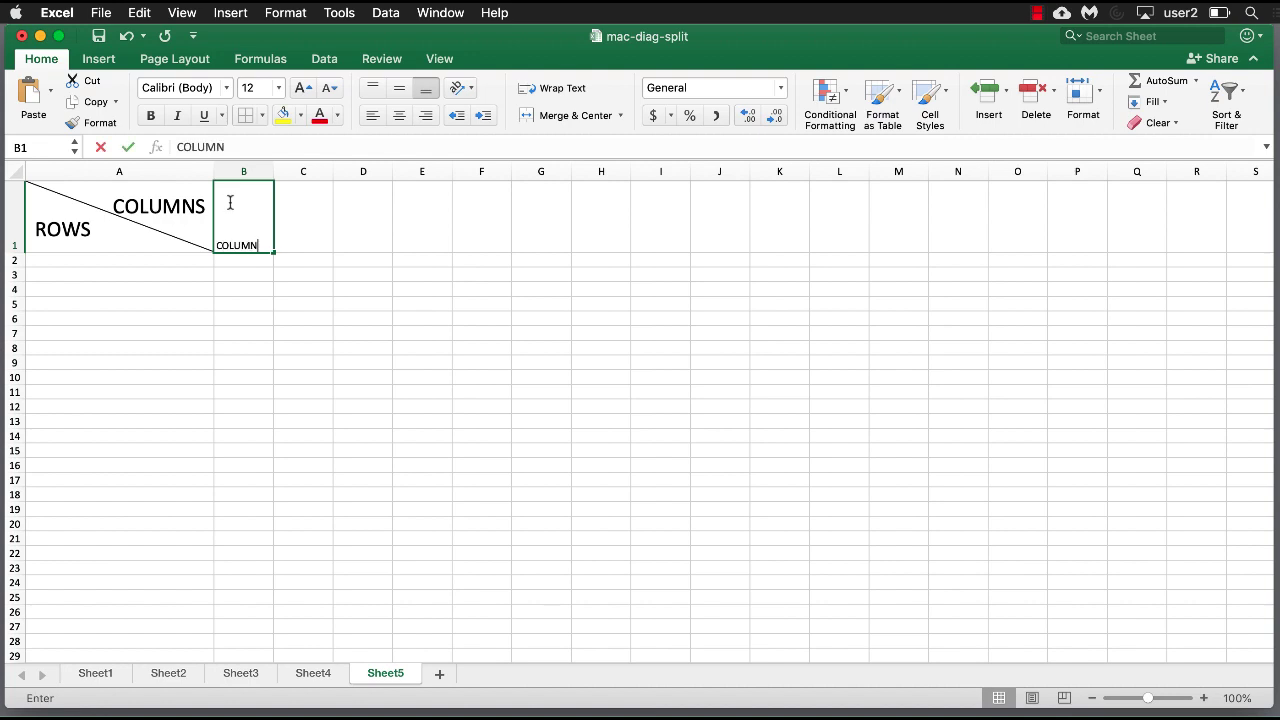
pyautogui.write('S')
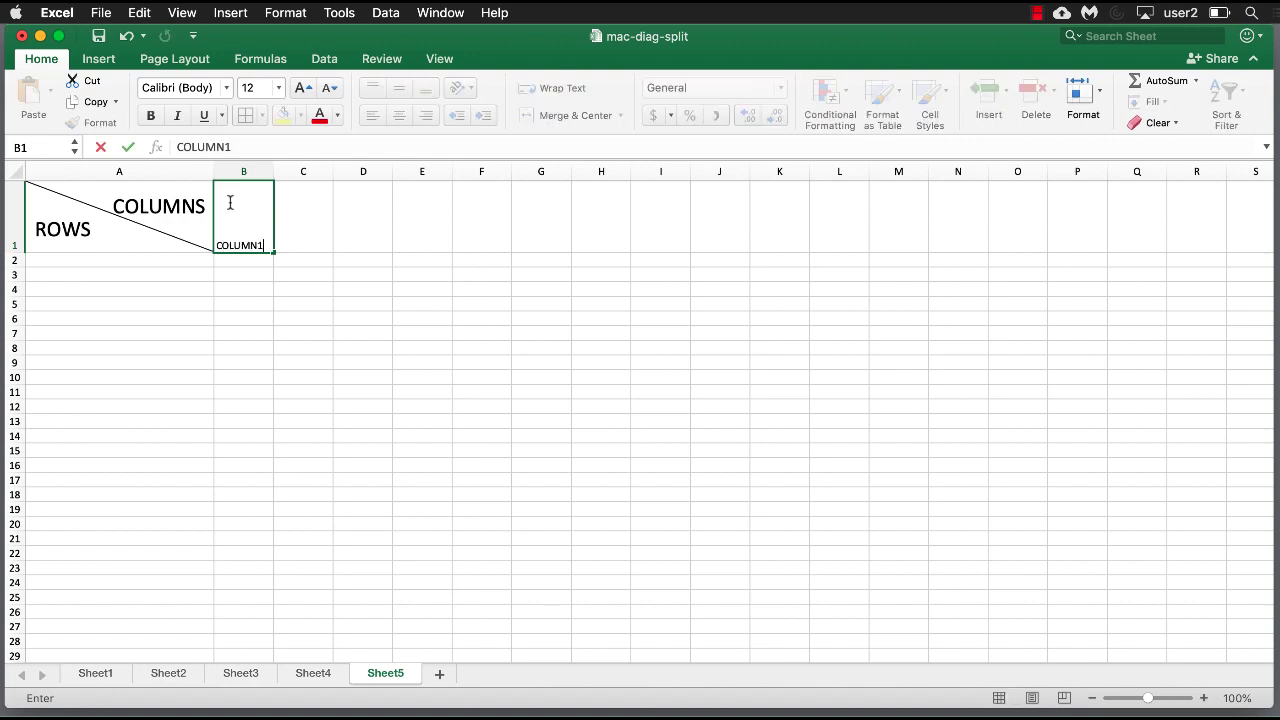
pyautogui.press('Return')
pyautogui.click(239, 210)
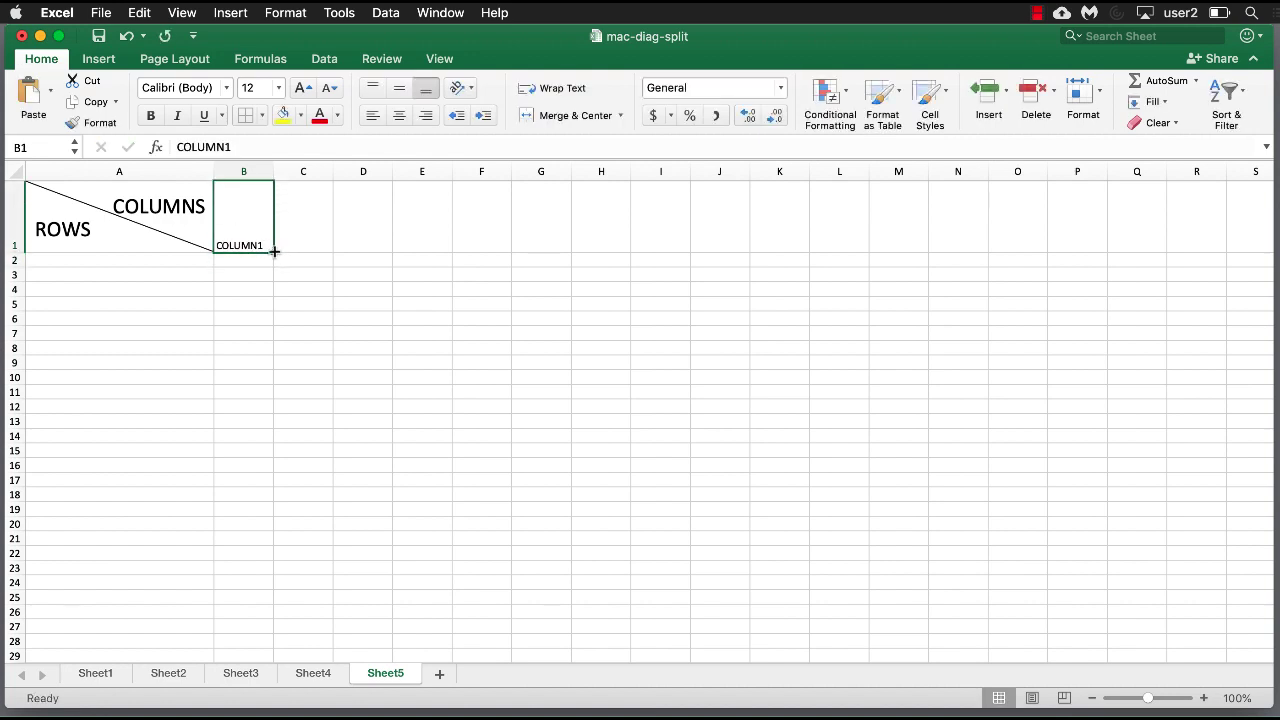
pyautogui.moveTo(273, 251); pyautogui.dragTo(541, 255)
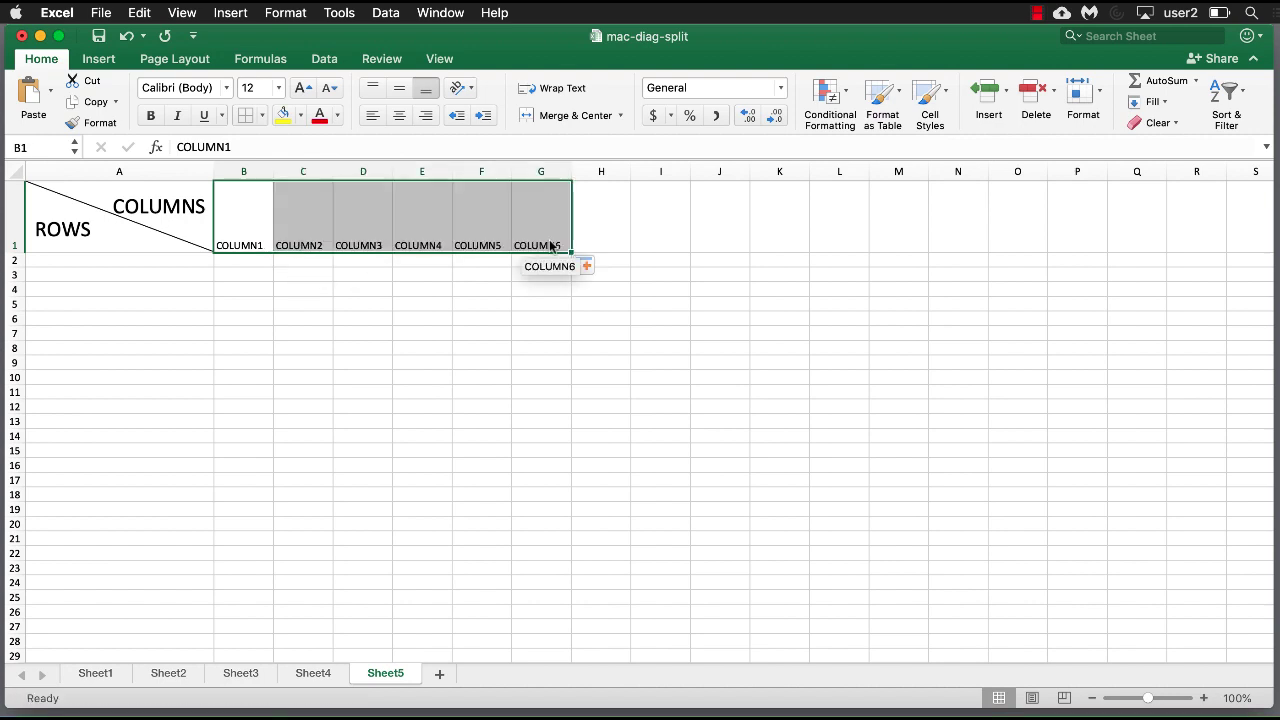
# Enter ROWS1 in A2 and autofill the series down to A7.
pyautogui.click(66, 260)
pyautogui.write('ROWS      COLUMN')
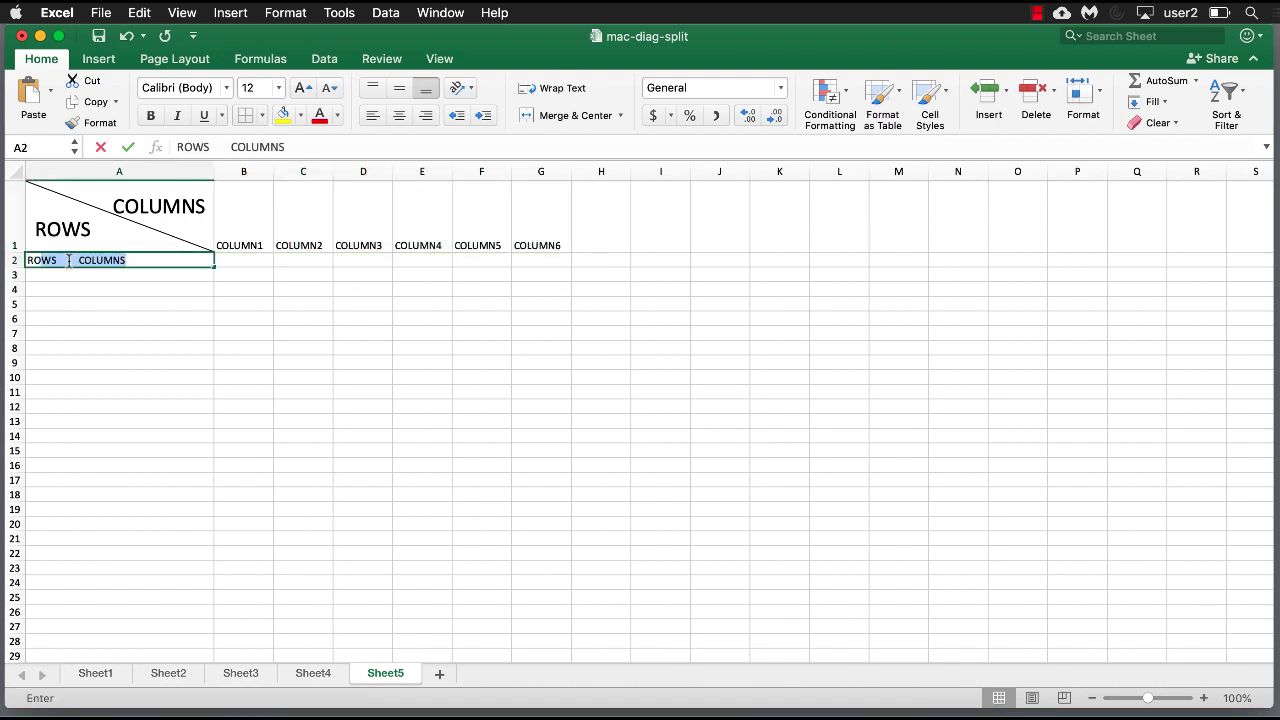
pyautogui.write('S')
pyautogui.press('BackSpace')
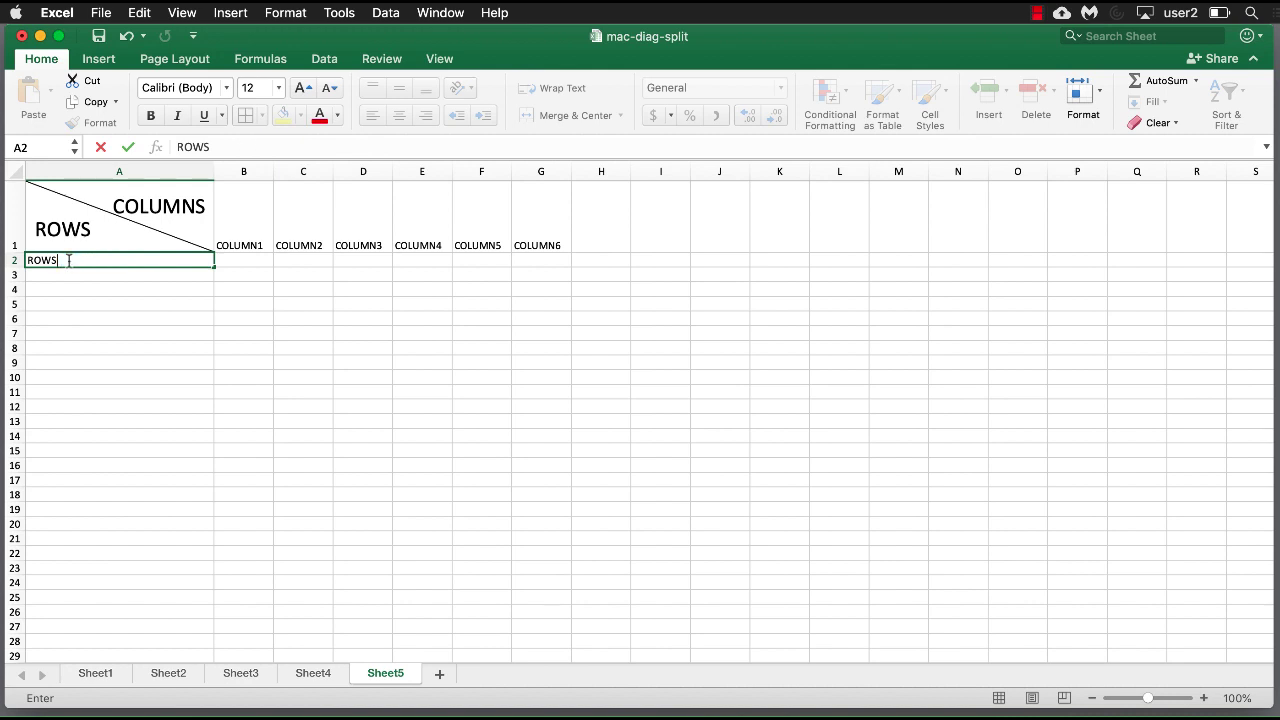
pyautogui.press('Return')
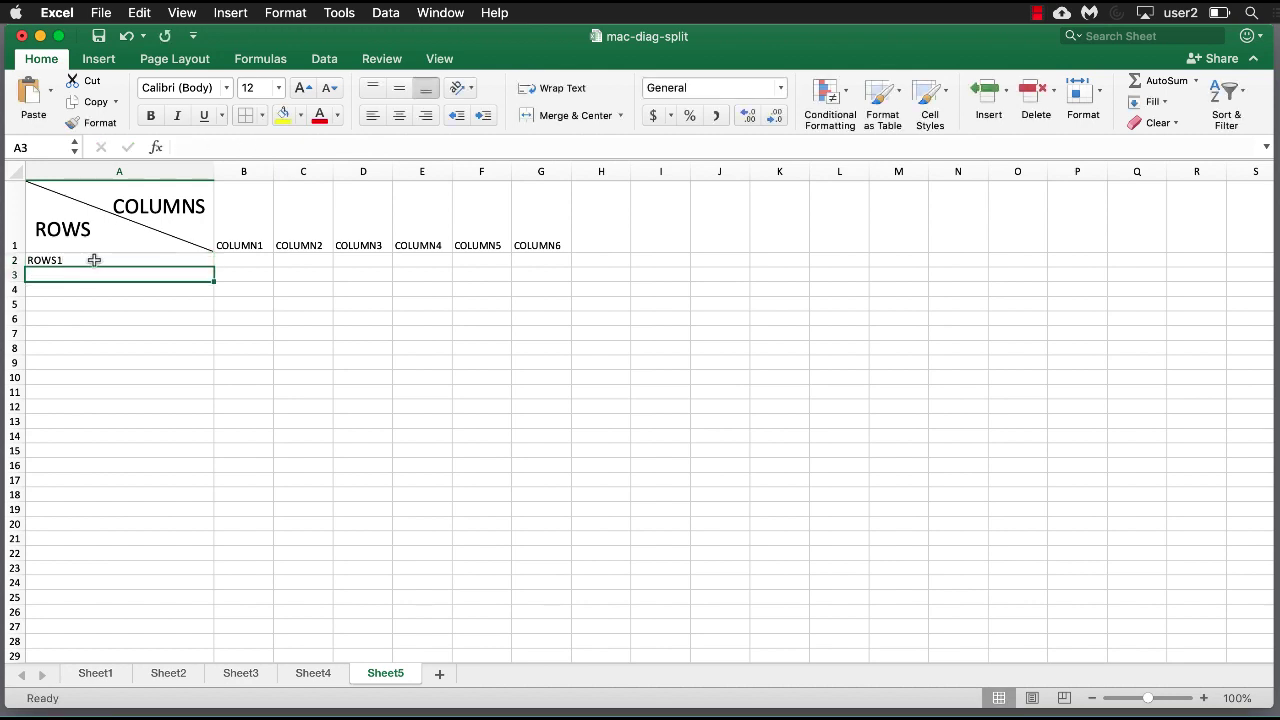
pyautogui.click(94, 260)
pyautogui.moveTo(213, 268); pyautogui.dragTo(205, 335)
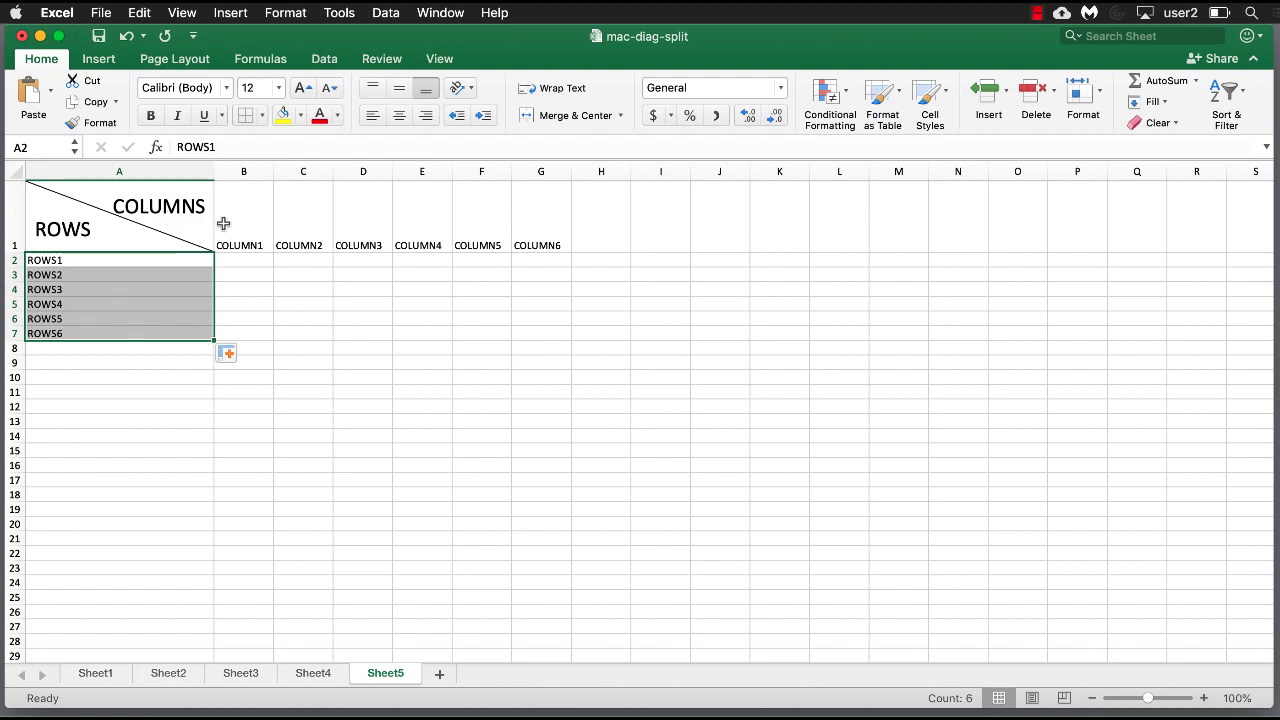
# Apply all borders to the table range A1:G7 and deselect it.
pyautogui.moveTo(152, 222); pyautogui.dragTo(535, 330)
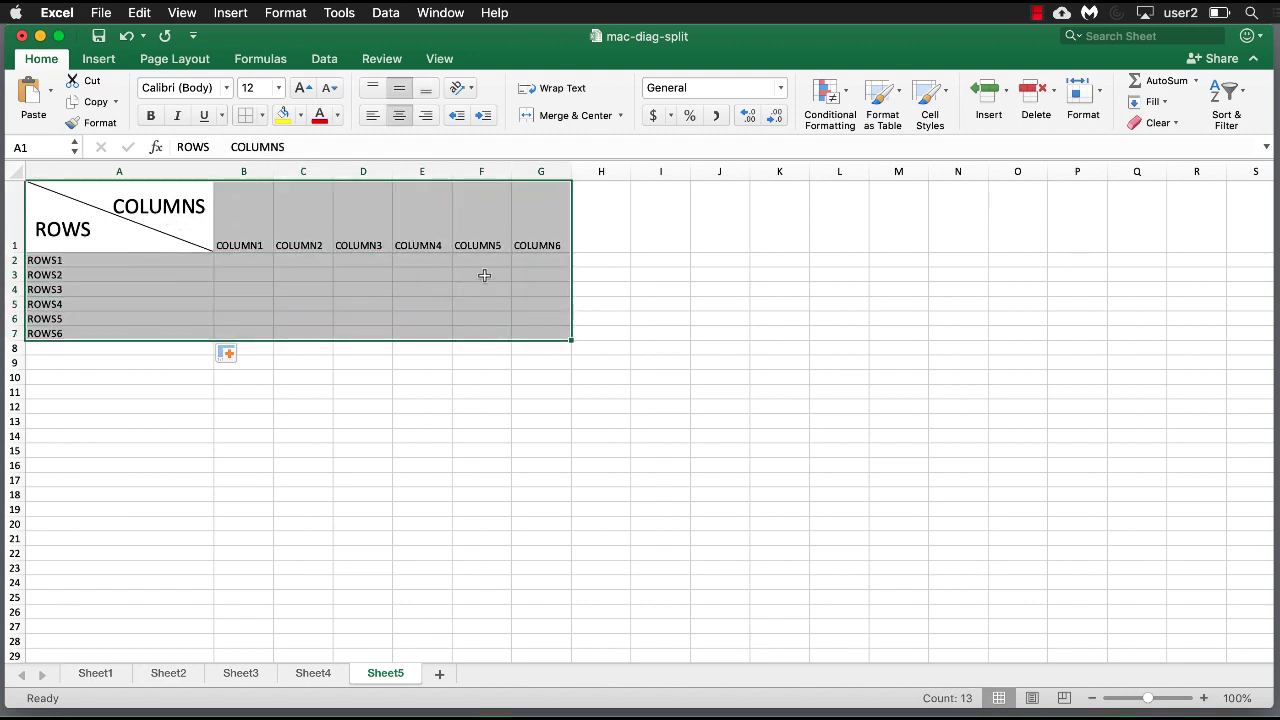
pyautogui.click(263, 116)
pyautogui.click(295, 286)
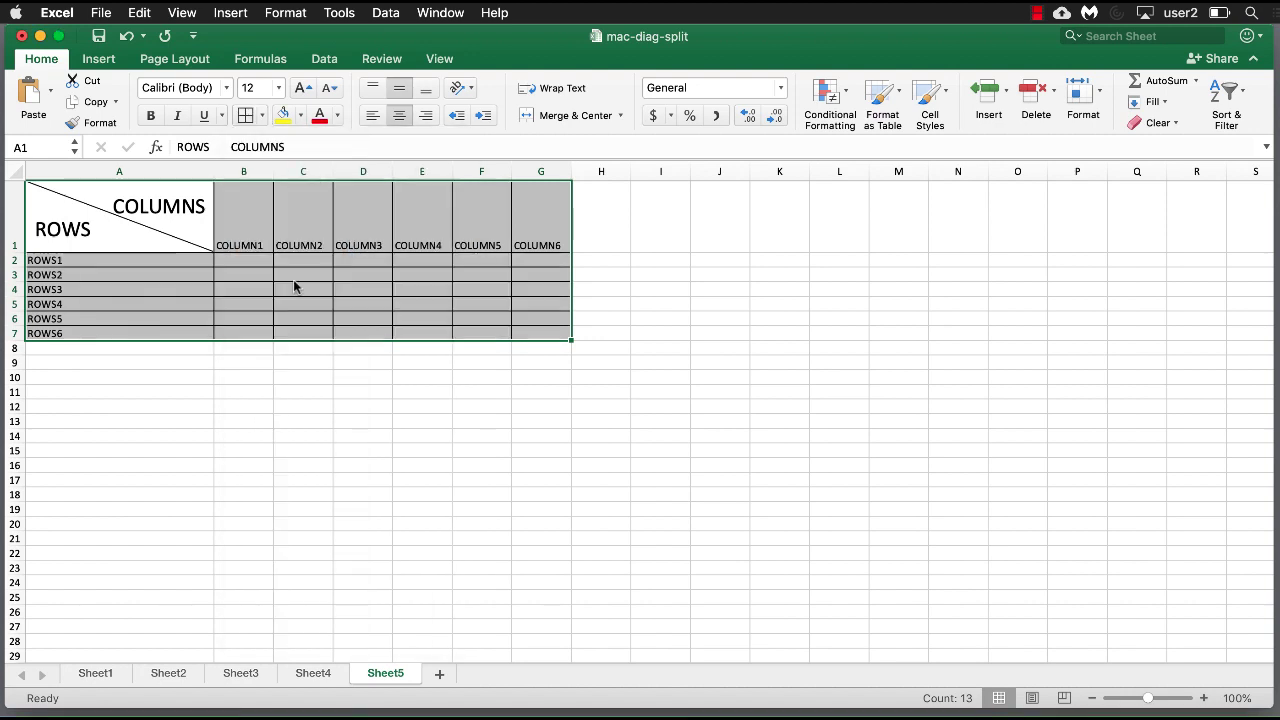
pyautogui.click(185, 448)
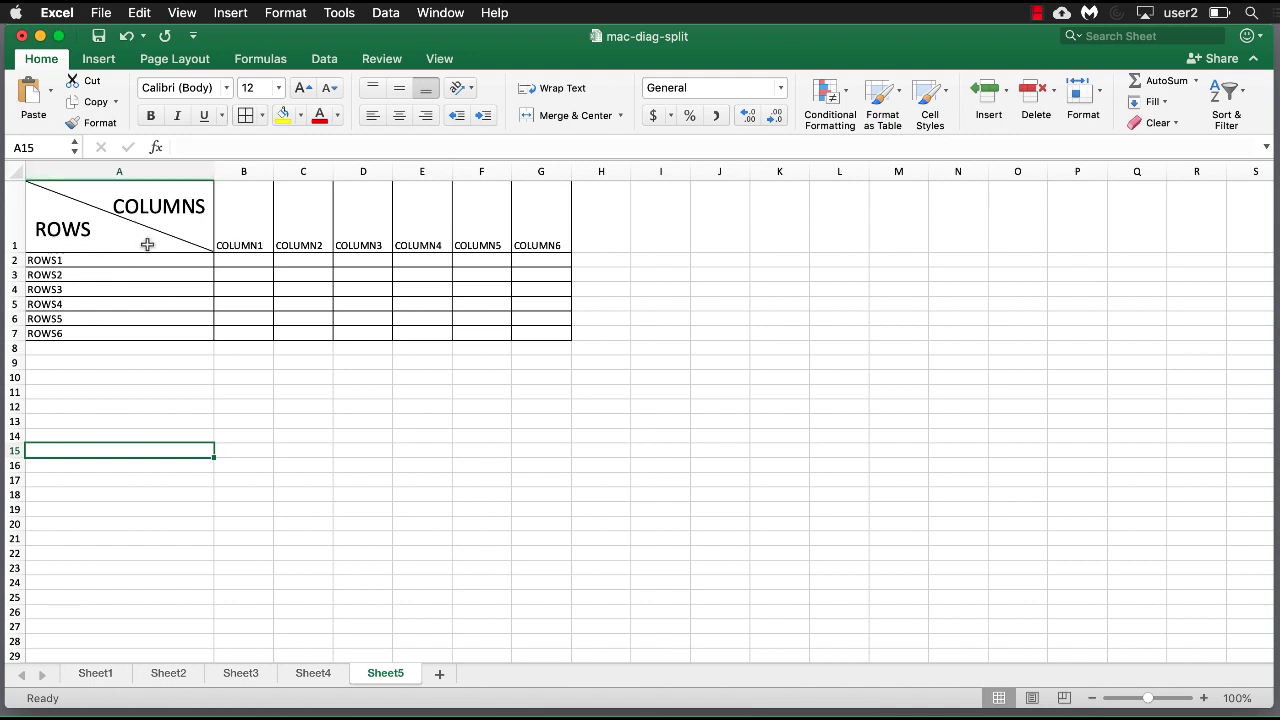
# Compare the split header on Sheet4 with the single-cell split header in A1 on Sheet5.
pyautogui.click(338, 676)
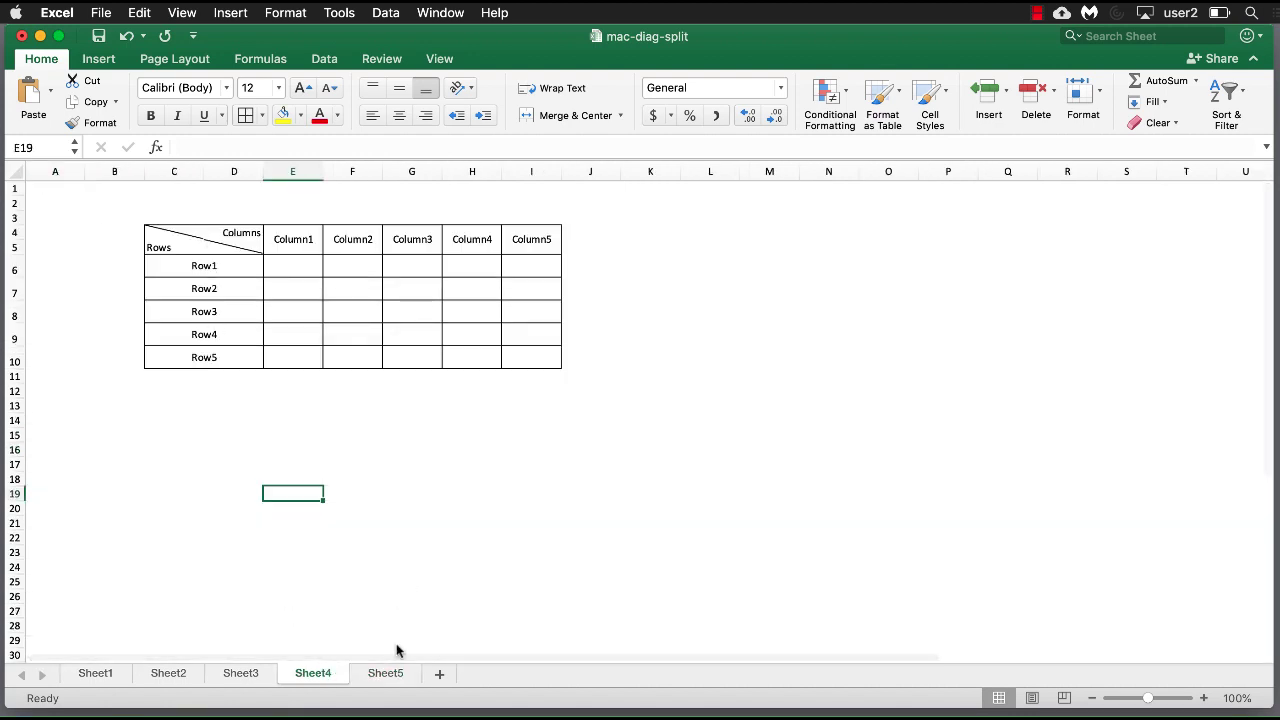
pyautogui.click(389, 673)
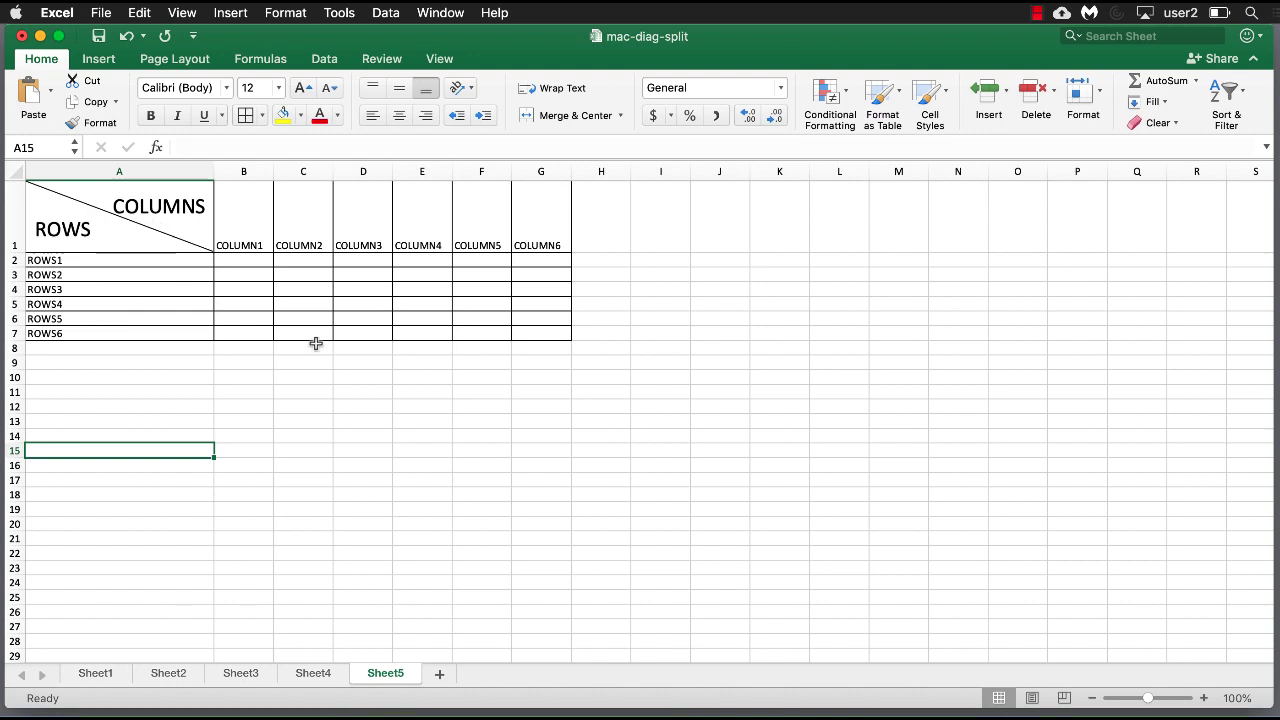
pyautogui.click(158, 214)
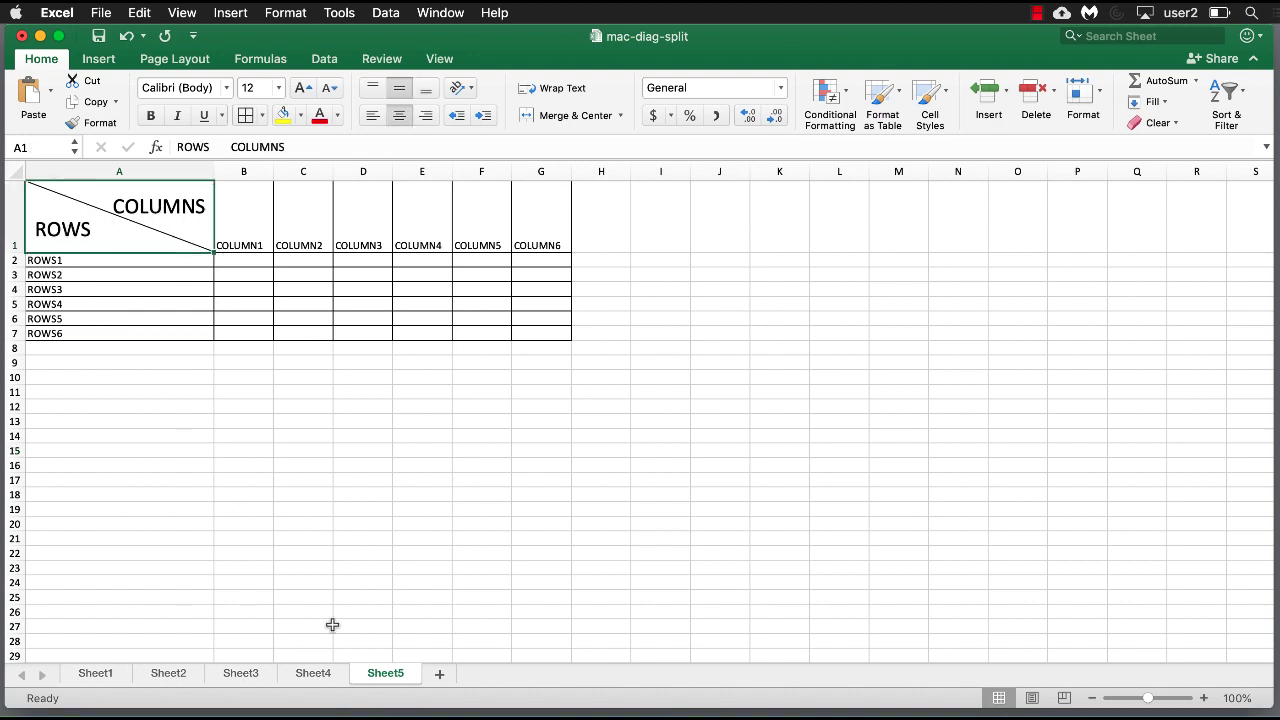
pyautogui.click(324, 673)
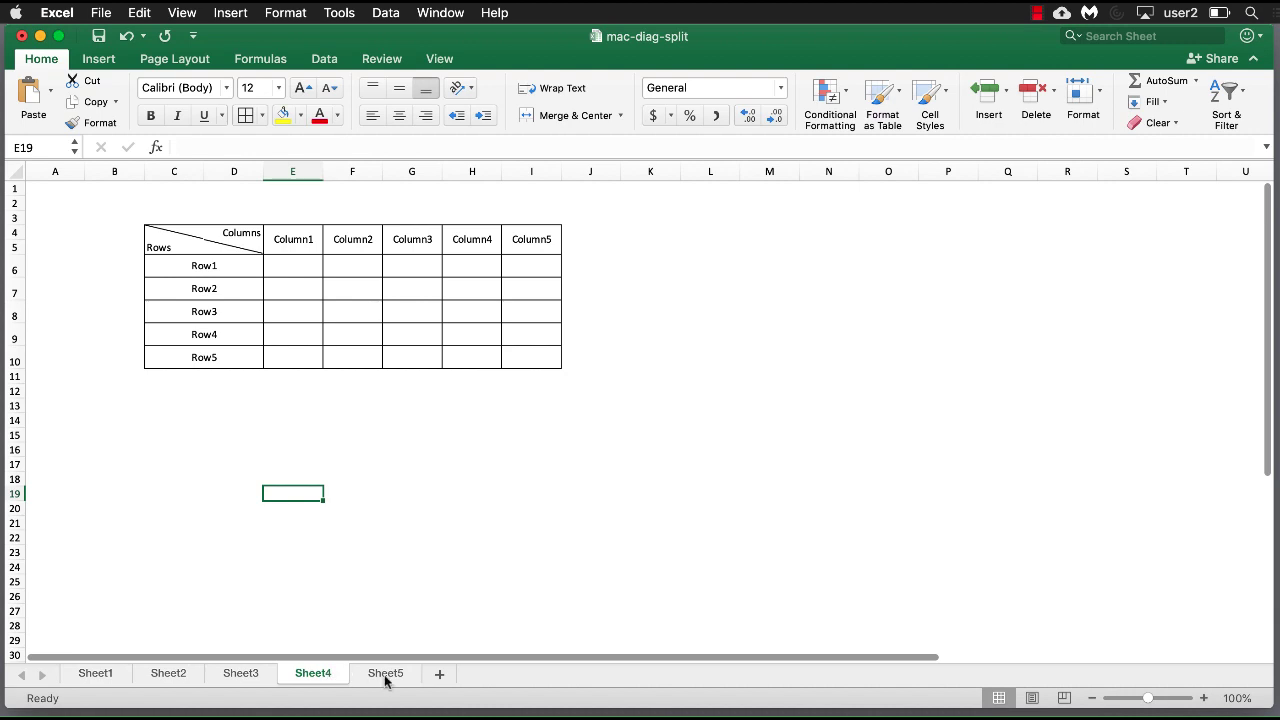
pyautogui.click(386, 675)
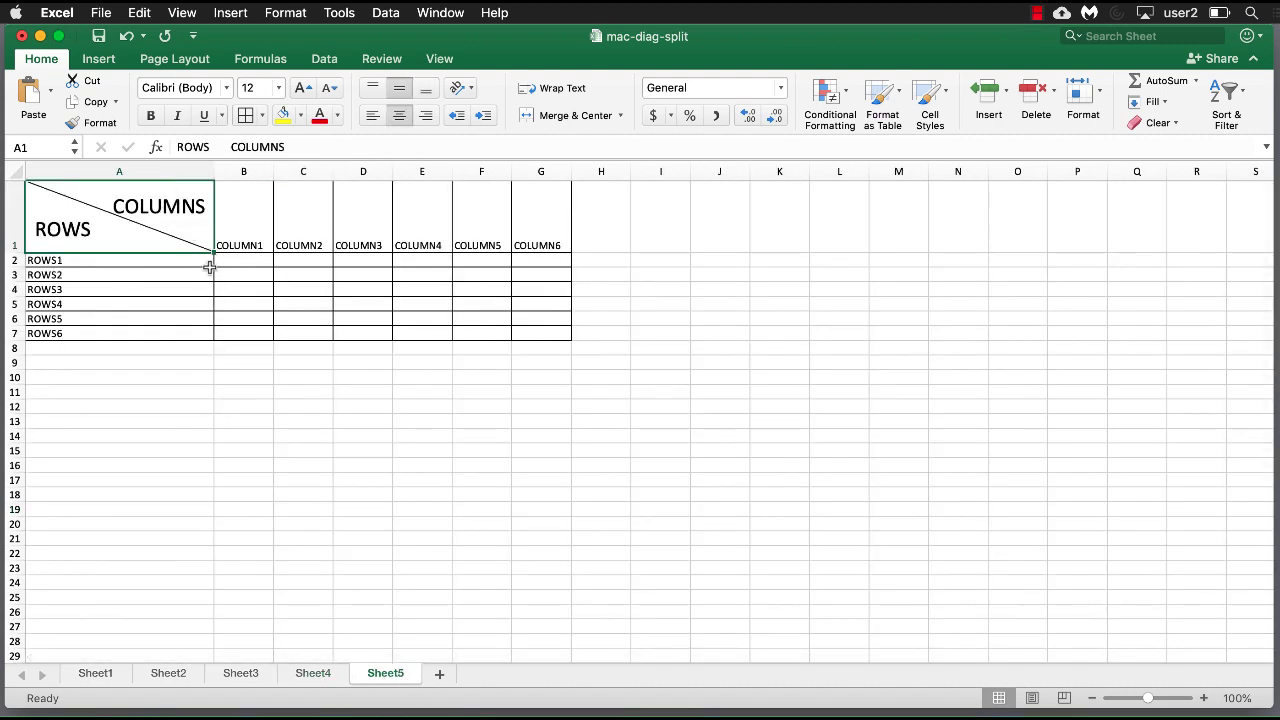
# Fill the split header cell A1 on Sheet5 with yellow and switch to Sheet4.
pyautogui.click(283, 115)
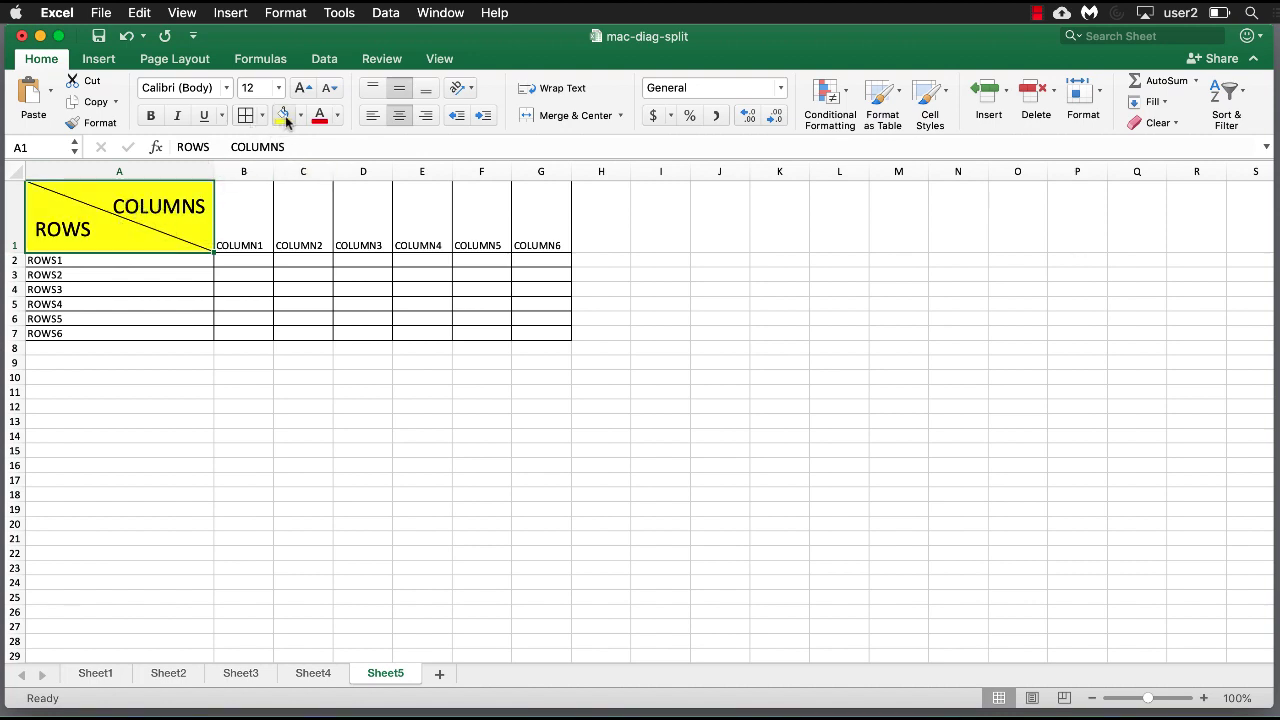
pyautogui.click(316, 674)
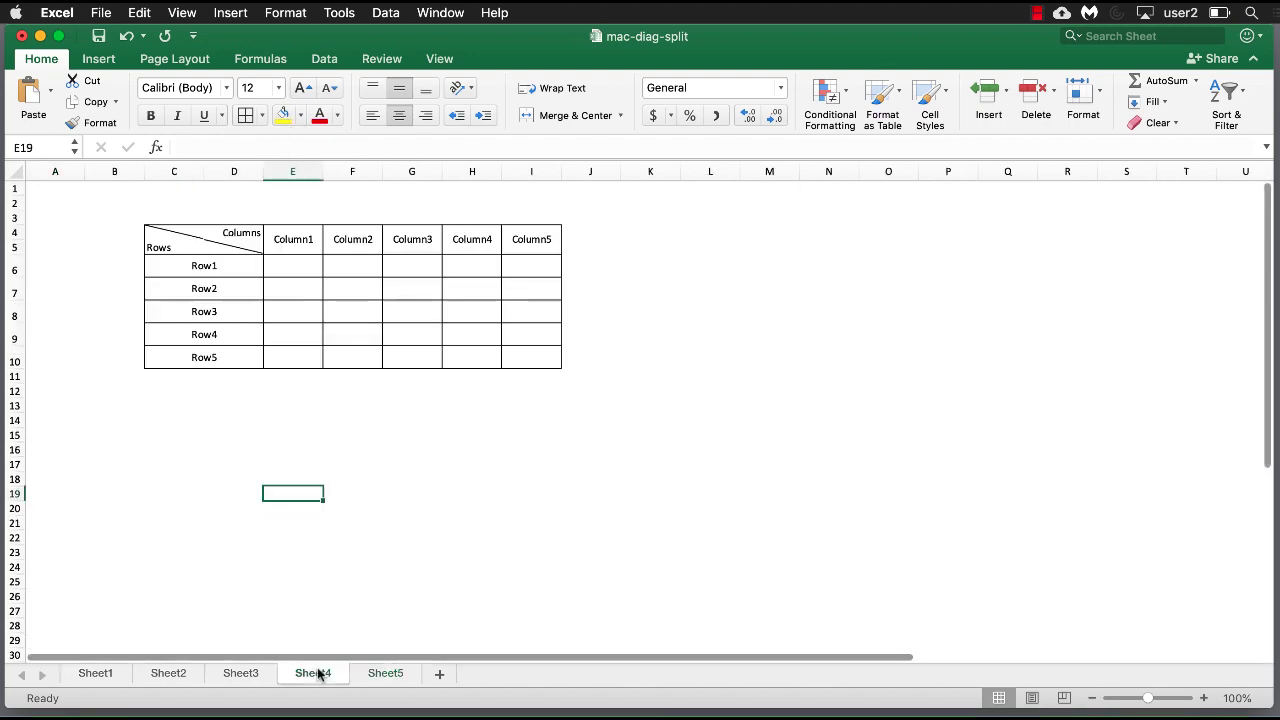
# Fill the Columns cell D4 of the split header on Sheet4 with yellow.
pyautogui.click(241, 246)
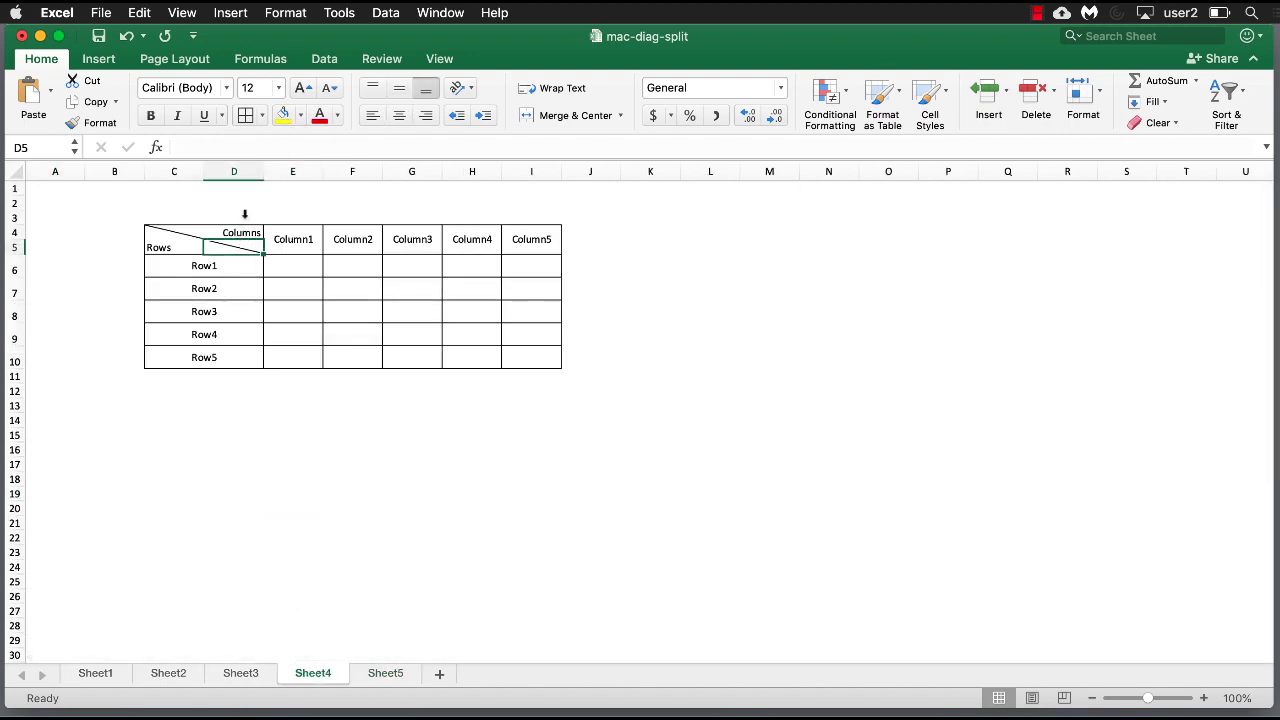
pyautogui.click(232, 231)
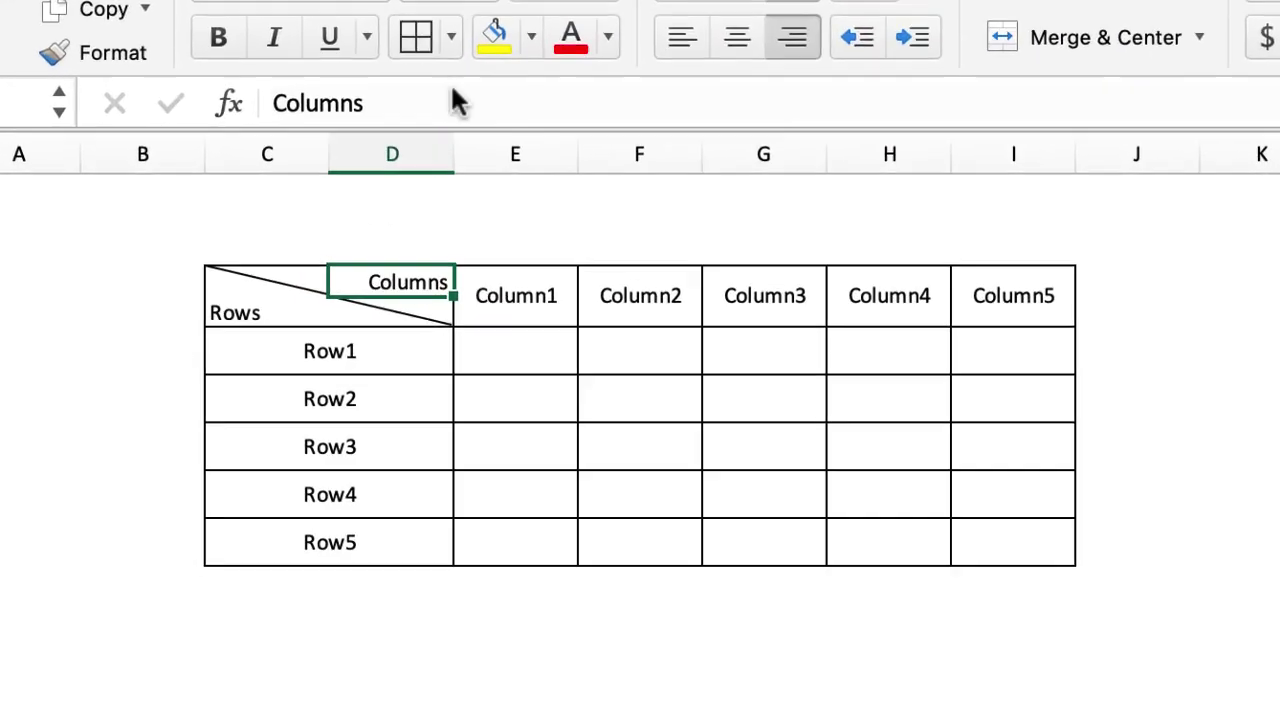
pyautogui.click(494, 37)
pyautogui.click(412, 312)
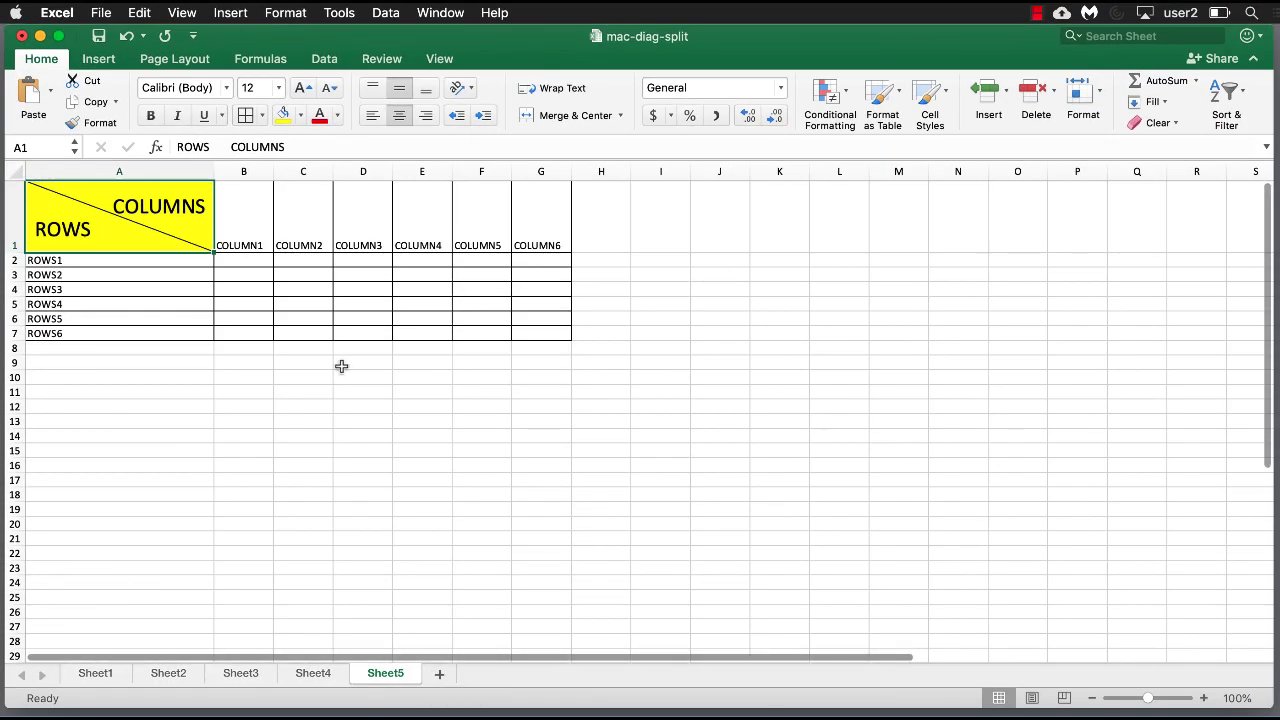
# Add a new worksheet after Sheet5 and enter ROWS in cell A1.
pyautogui.click(439, 673)
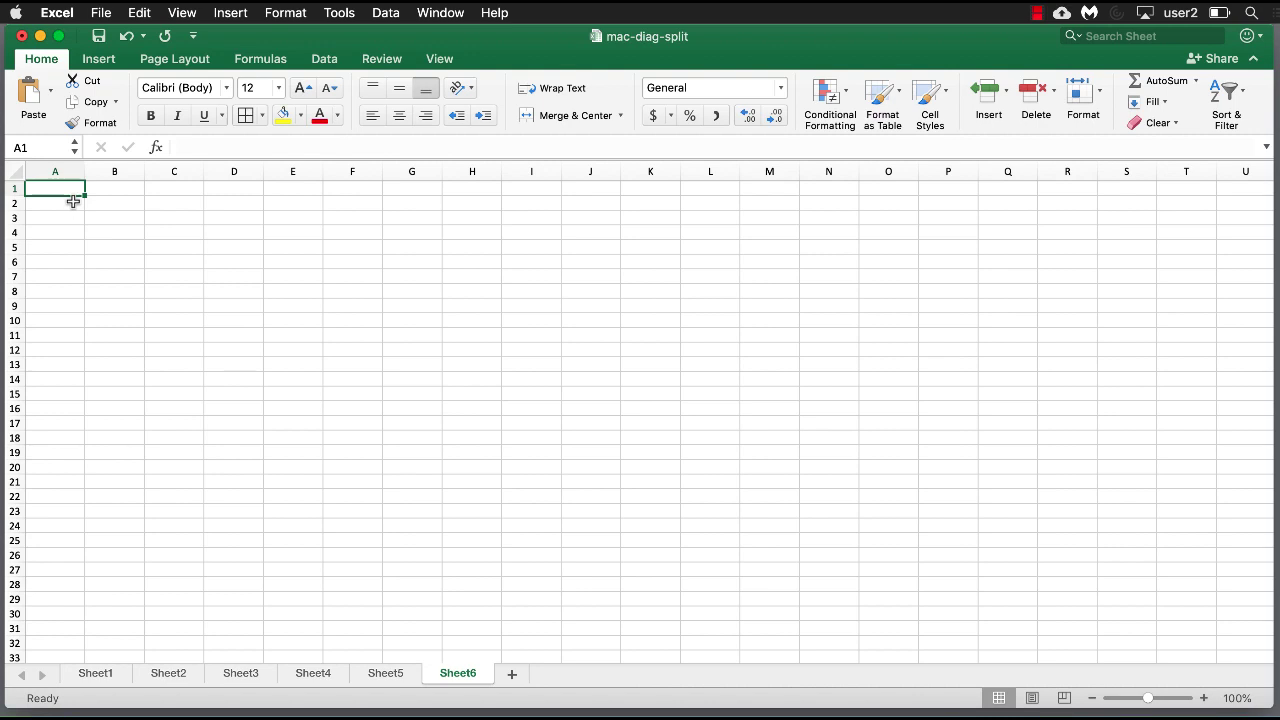
pyautogui.press('F2')
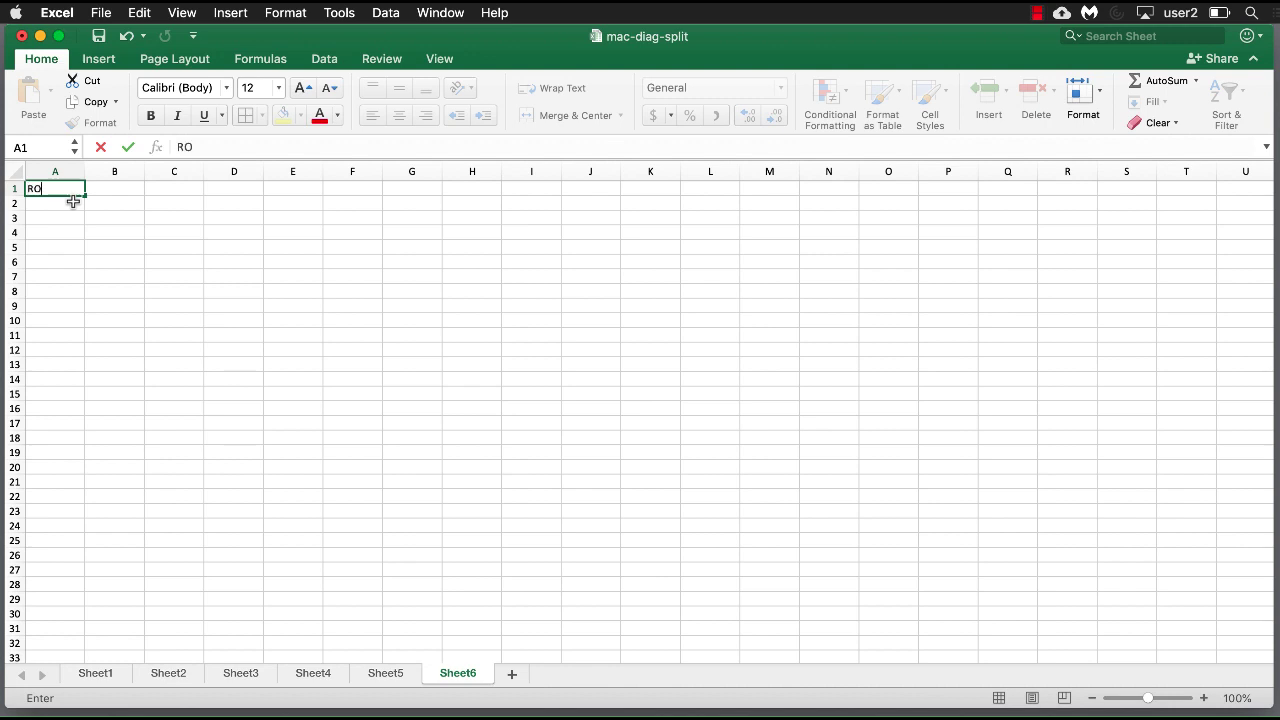
pyautogui.click(73, 201)
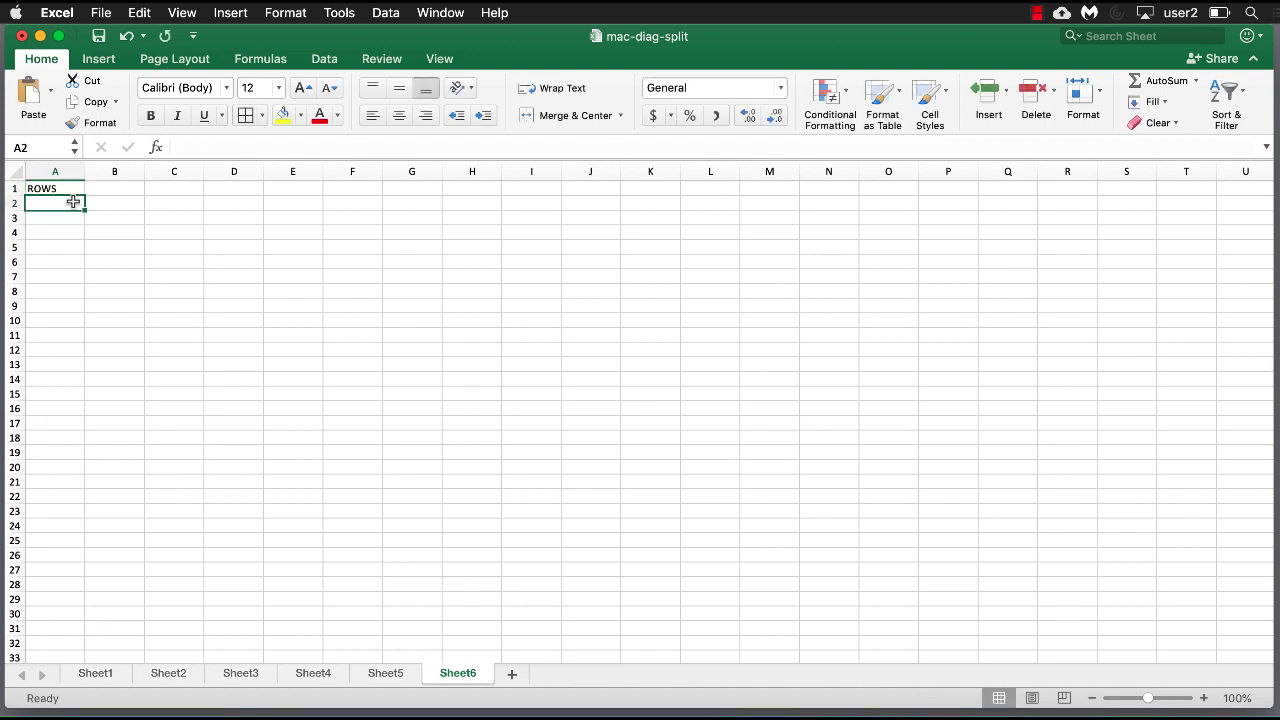
# Enlarge cell A1 by making row 1 taller and column A wider.
pyautogui.moveTo(14, 196); pyautogui.dragTo(17, 254)
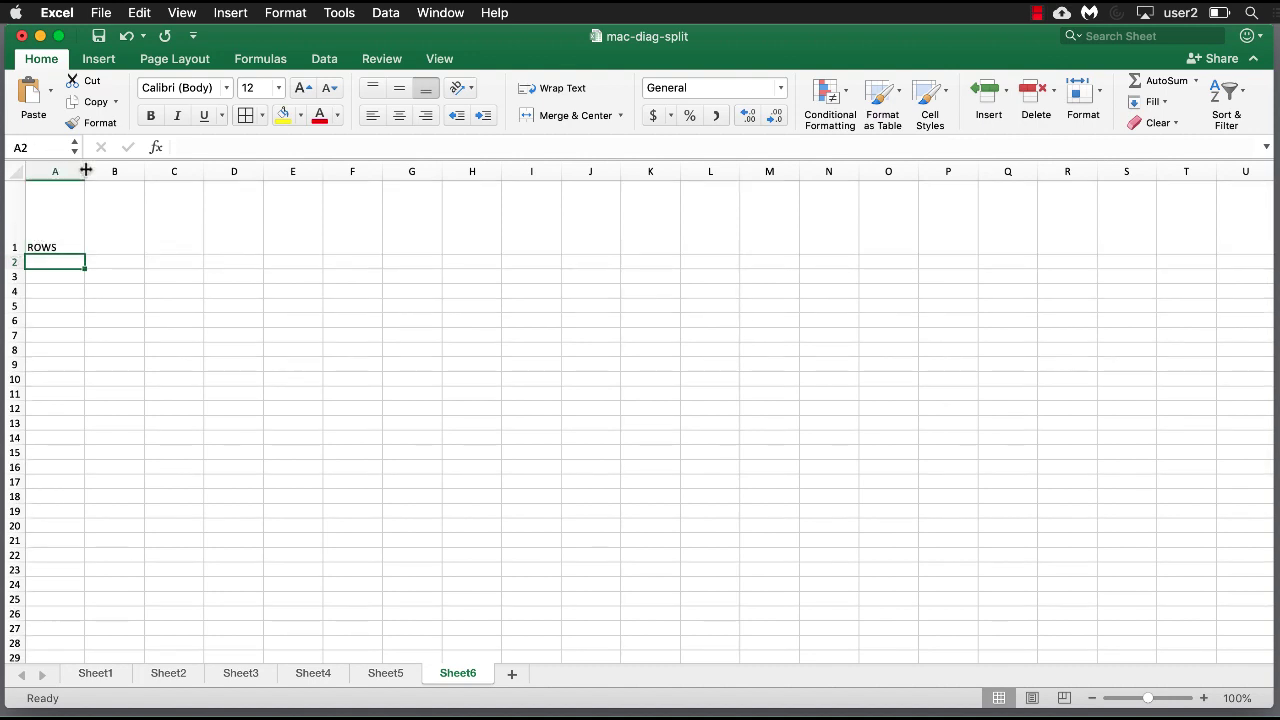
pyautogui.moveTo(86, 170); pyautogui.dragTo(225, 170)
pyautogui.click(91, 226)
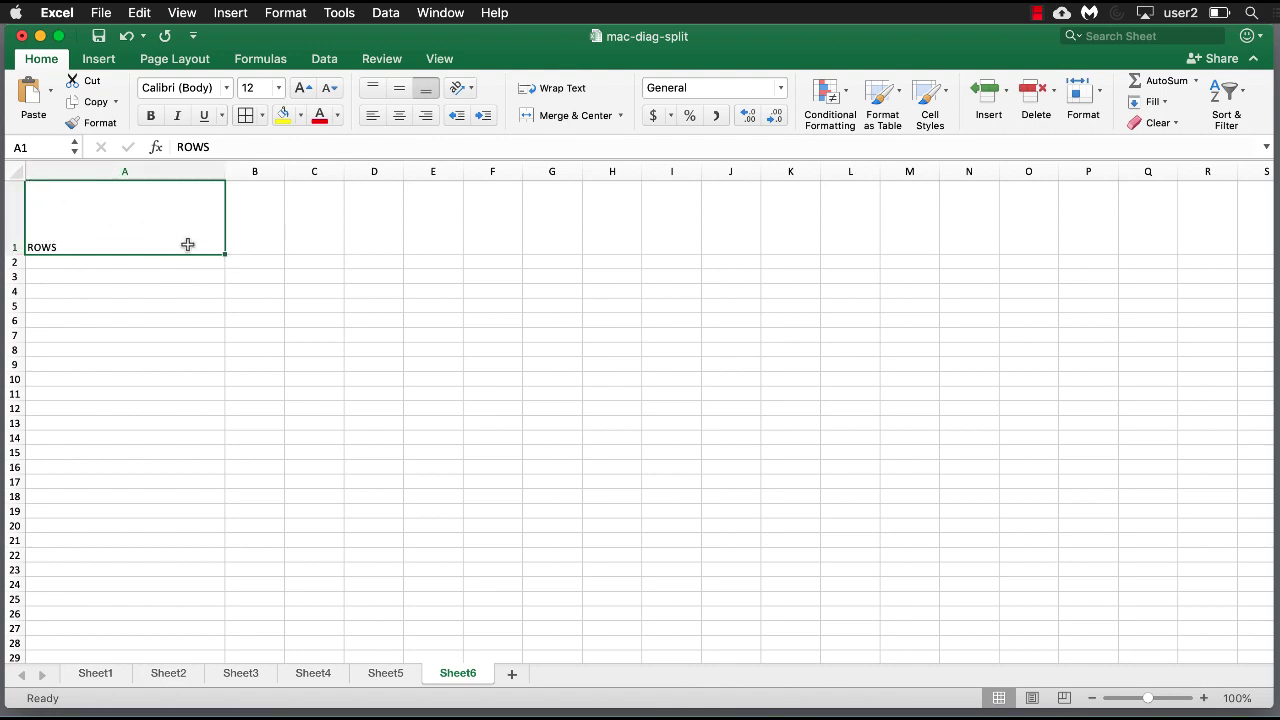
# Insert a right triangle snapped to the edges of cell A1, about 1.11" high and 3.03" wide, and deselect it.
pyautogui.click(106, 63)
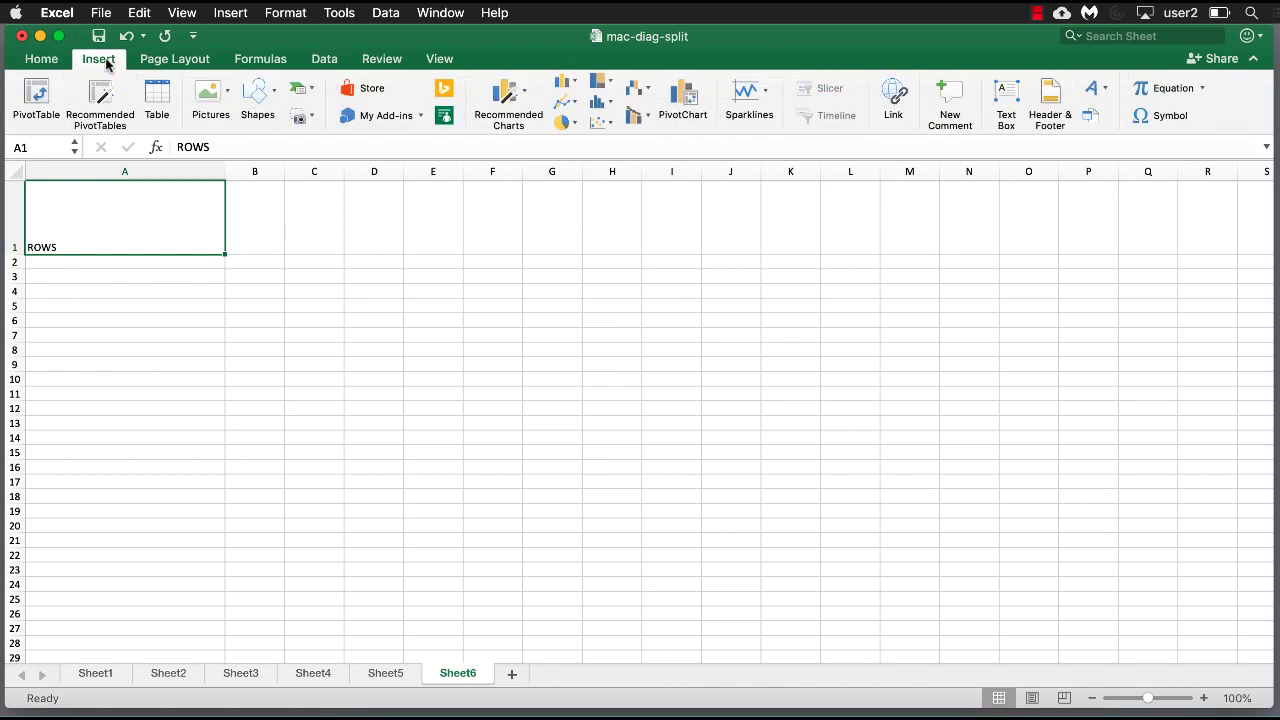
pyautogui.click(260, 95)
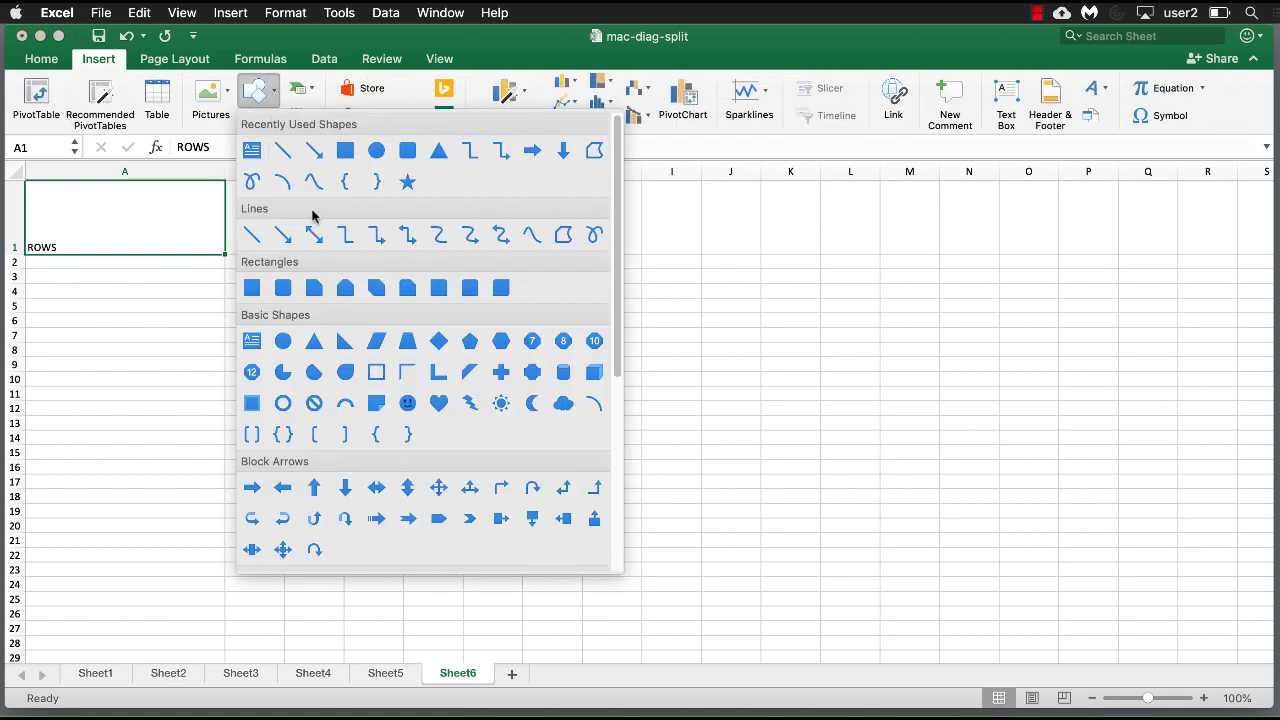
pyautogui.click(344, 341)
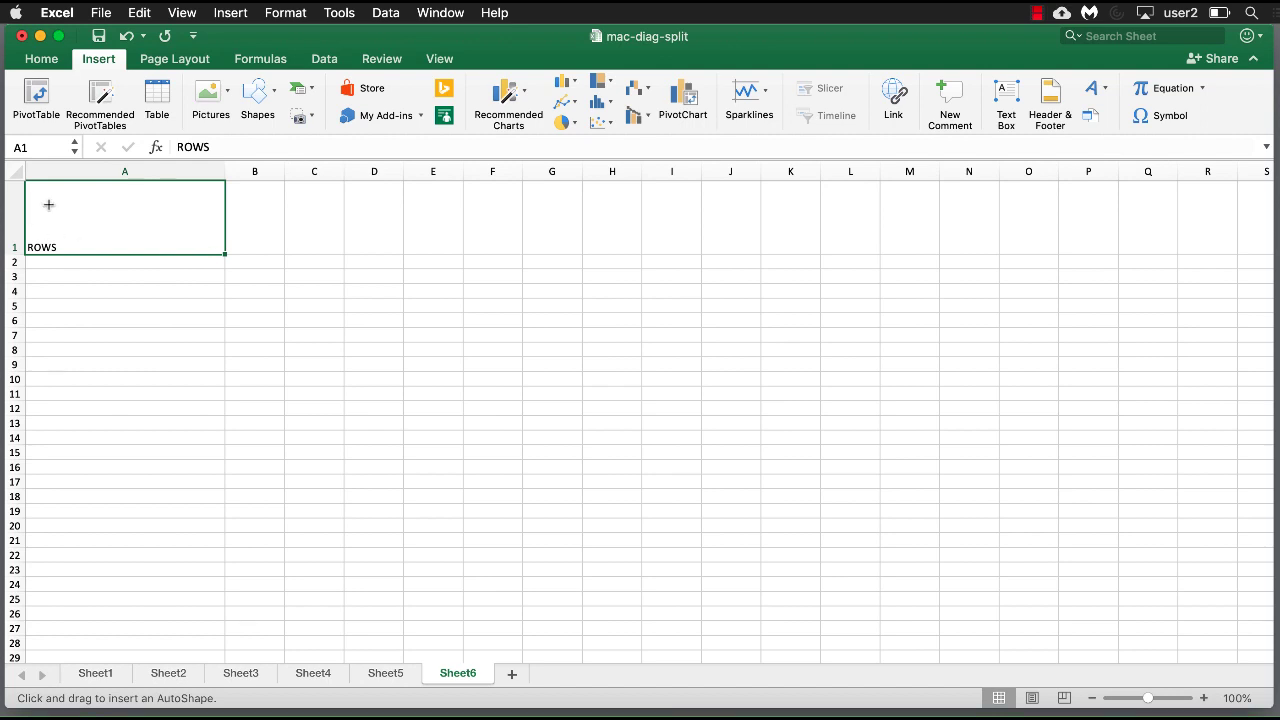
pyautogui.press('super')
pyautogui.moveTo(34, 189); pyautogui.dragTo(147, 244)
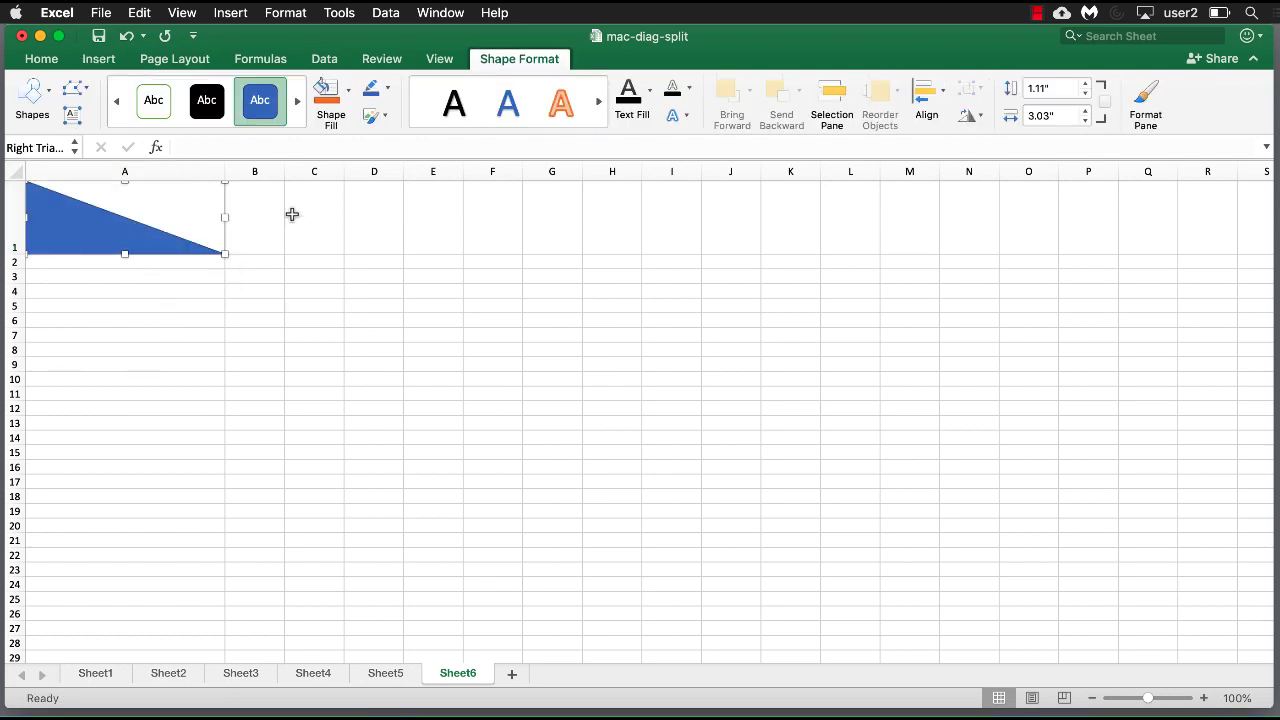
pyautogui.click(373, 378)
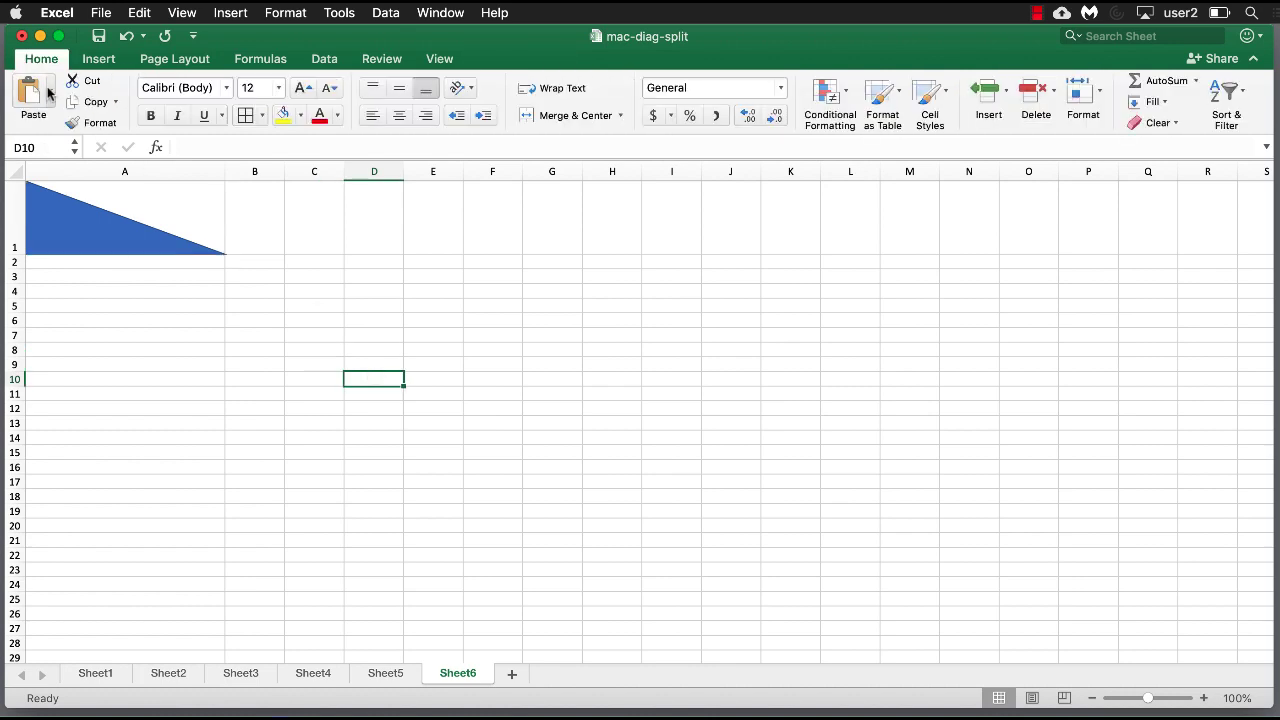
# Draw a second right triangle freehand over the empty cells around D10, without snapping it to the gridlines.
pyautogui.click(48, 92)
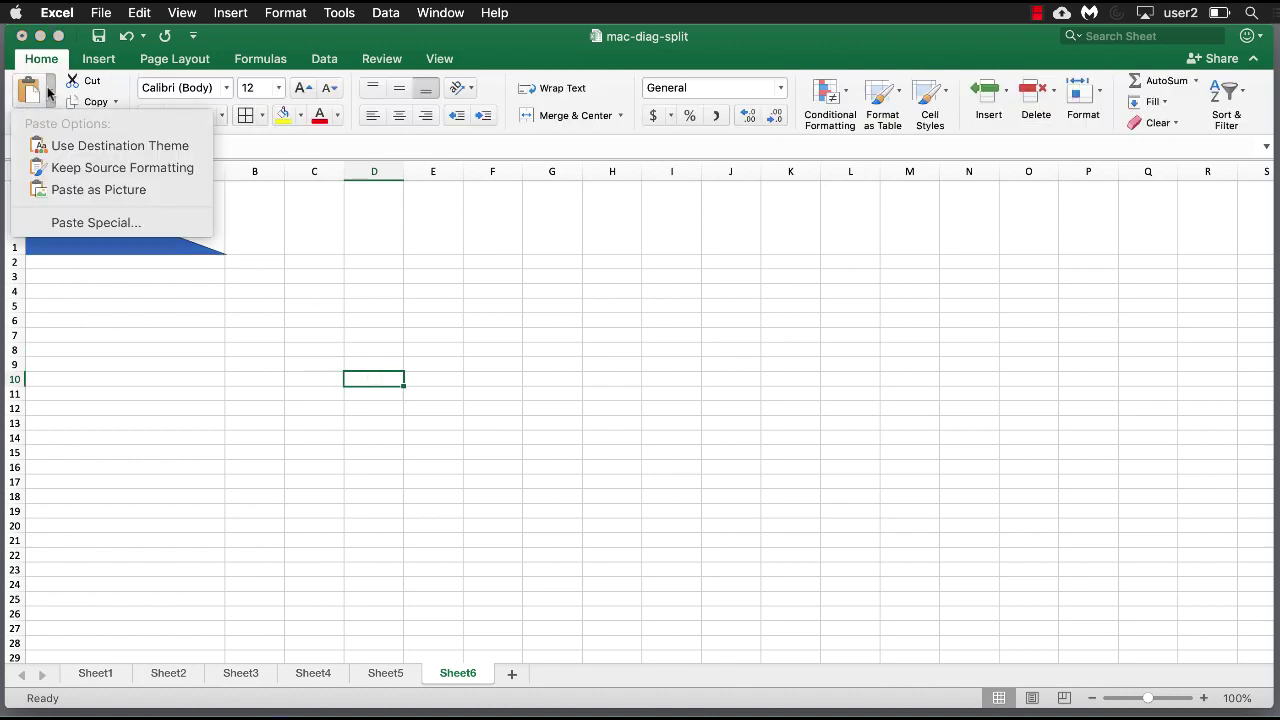
pyautogui.click(100, 60)
pyautogui.click(99, 59)
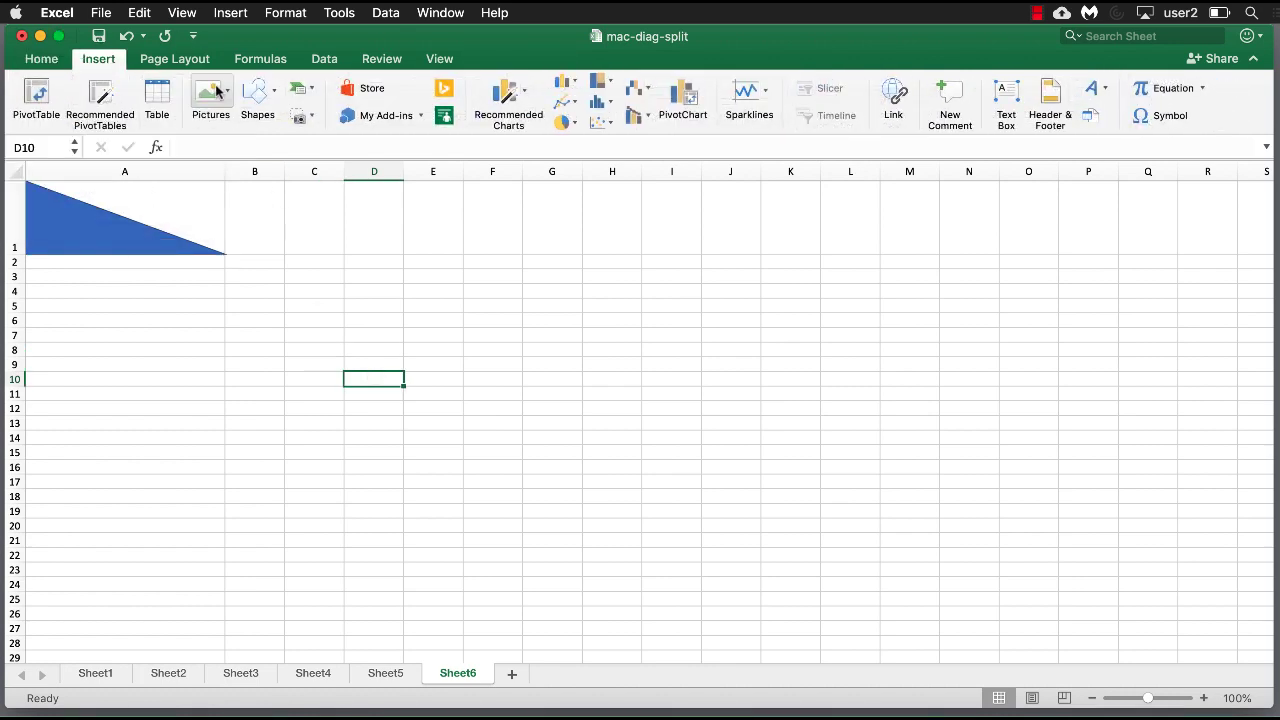
pyautogui.click(276, 94)
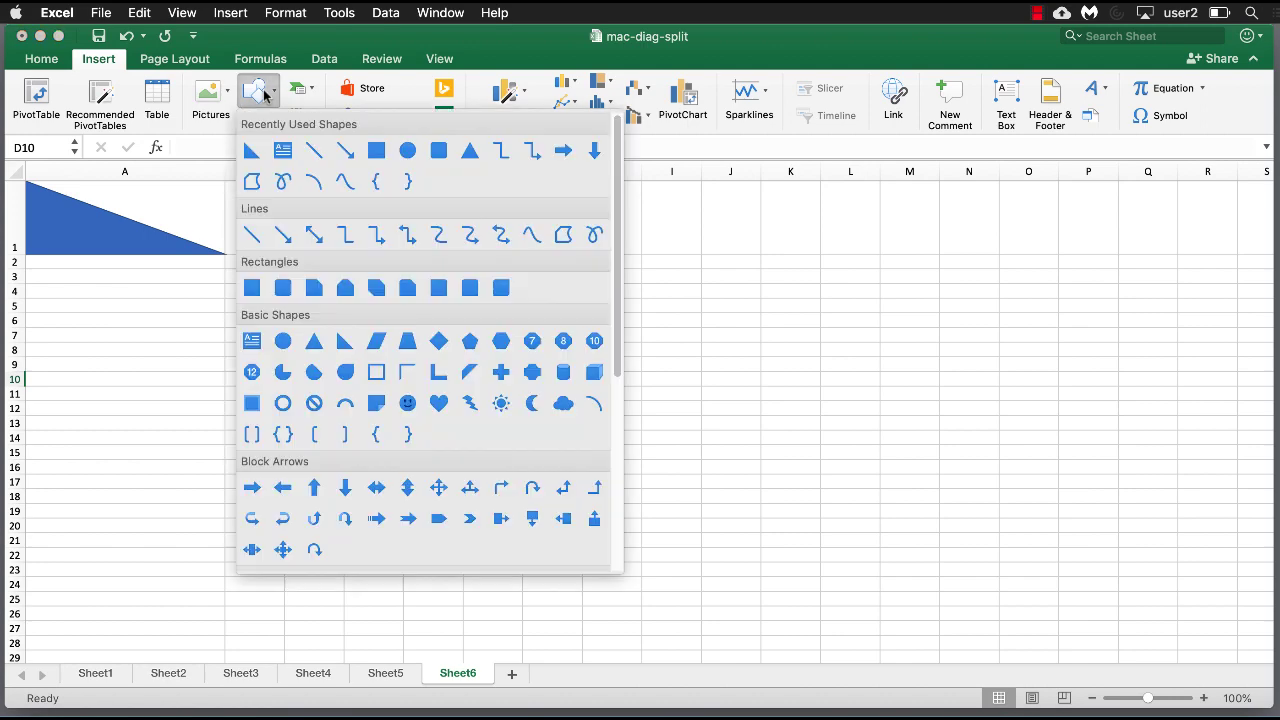
pyautogui.click(345, 343)
pyautogui.moveTo(316, 332); pyautogui.dragTo(491, 404)
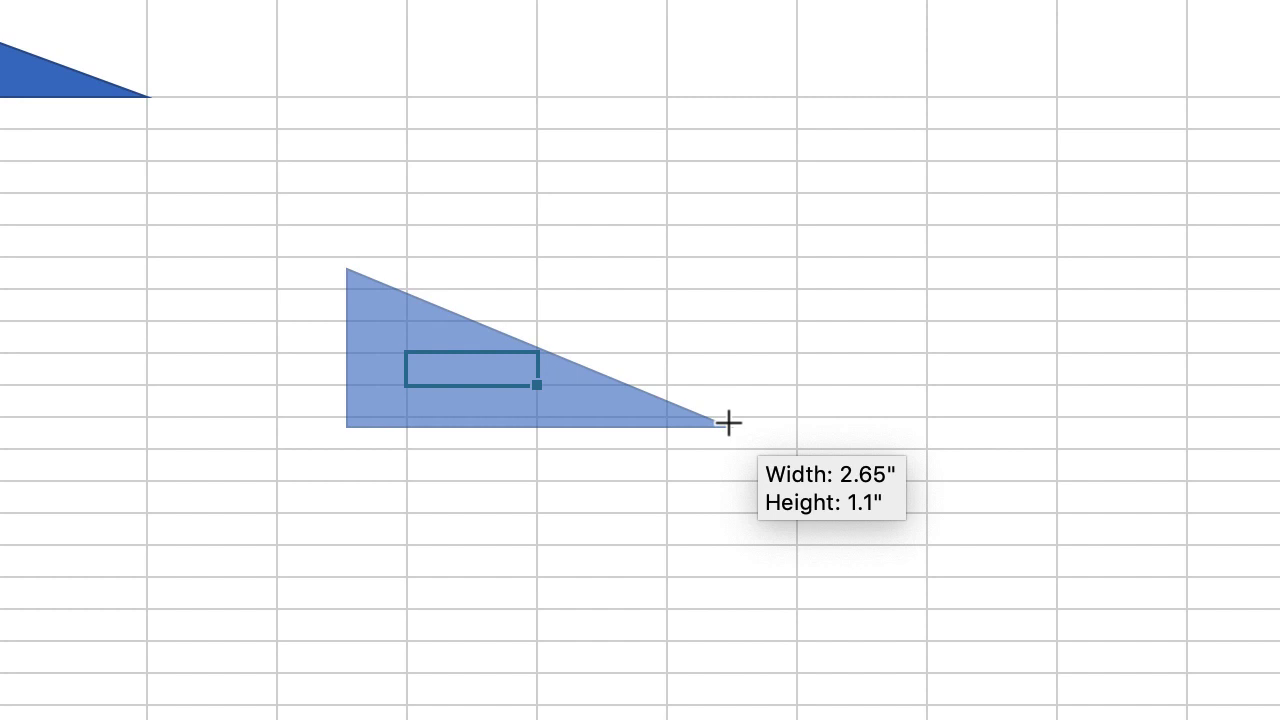
pyautogui.moveTo(728, 423); pyautogui.dragTo(800, 449)
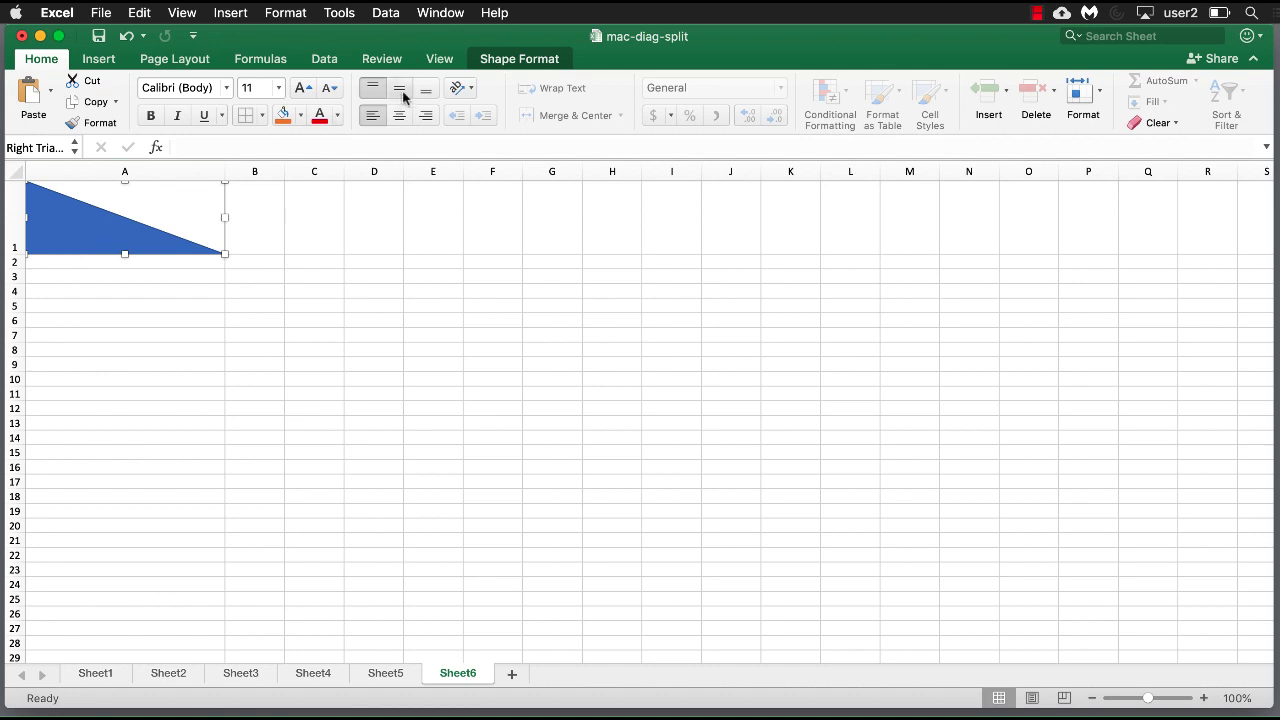
# Flip the triangle in A1 horizontally and vertically so it covers the upper half of the cell.
pyautogui.click(506, 63)
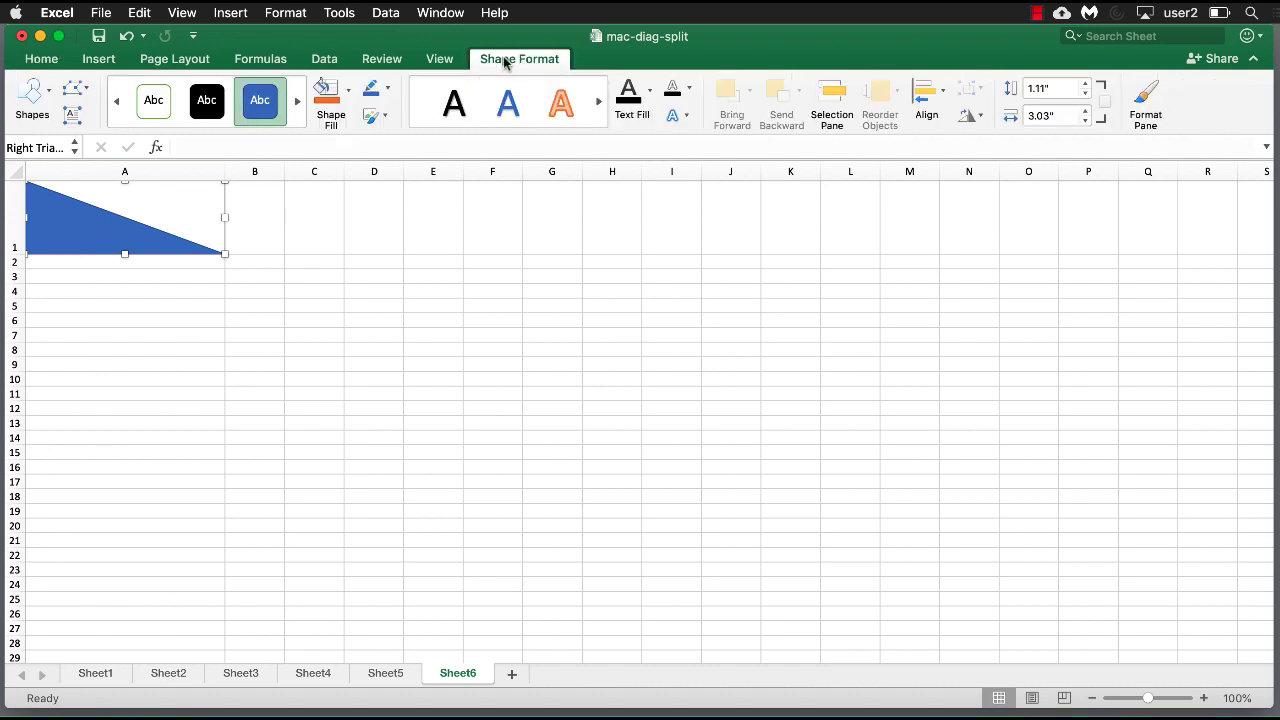
pyautogui.click(975, 117)
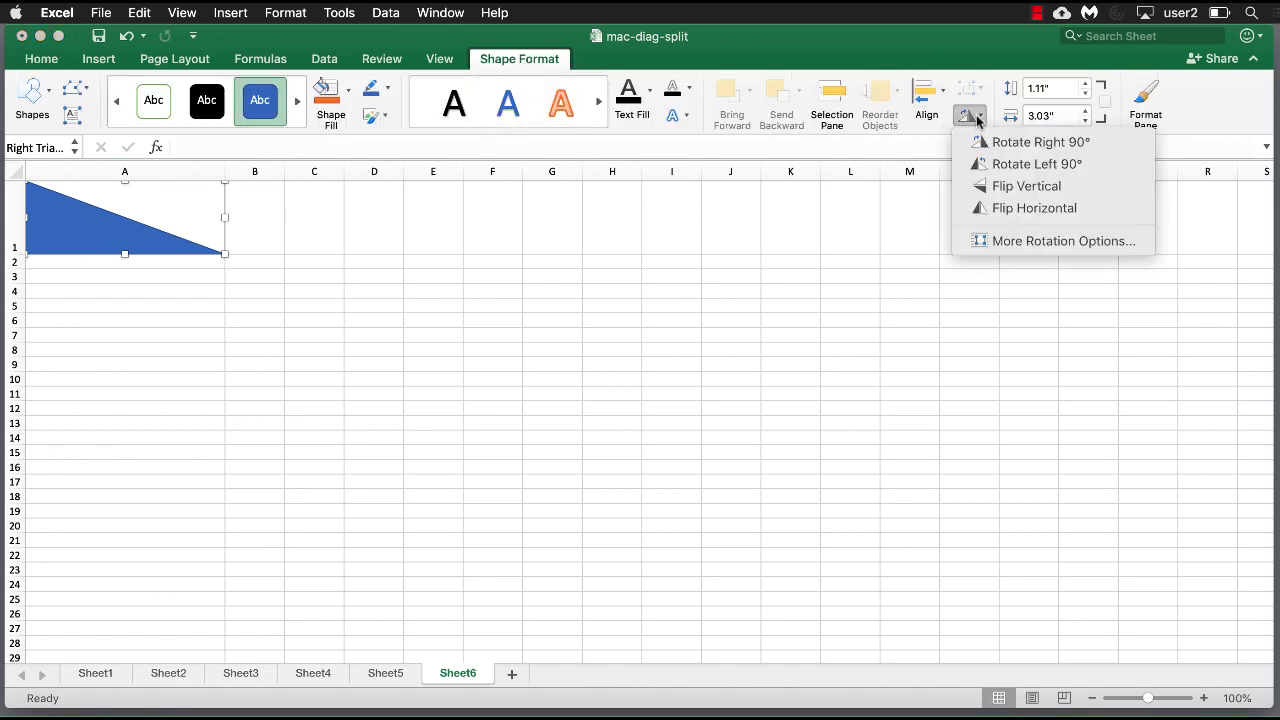
pyautogui.click(1010, 209)
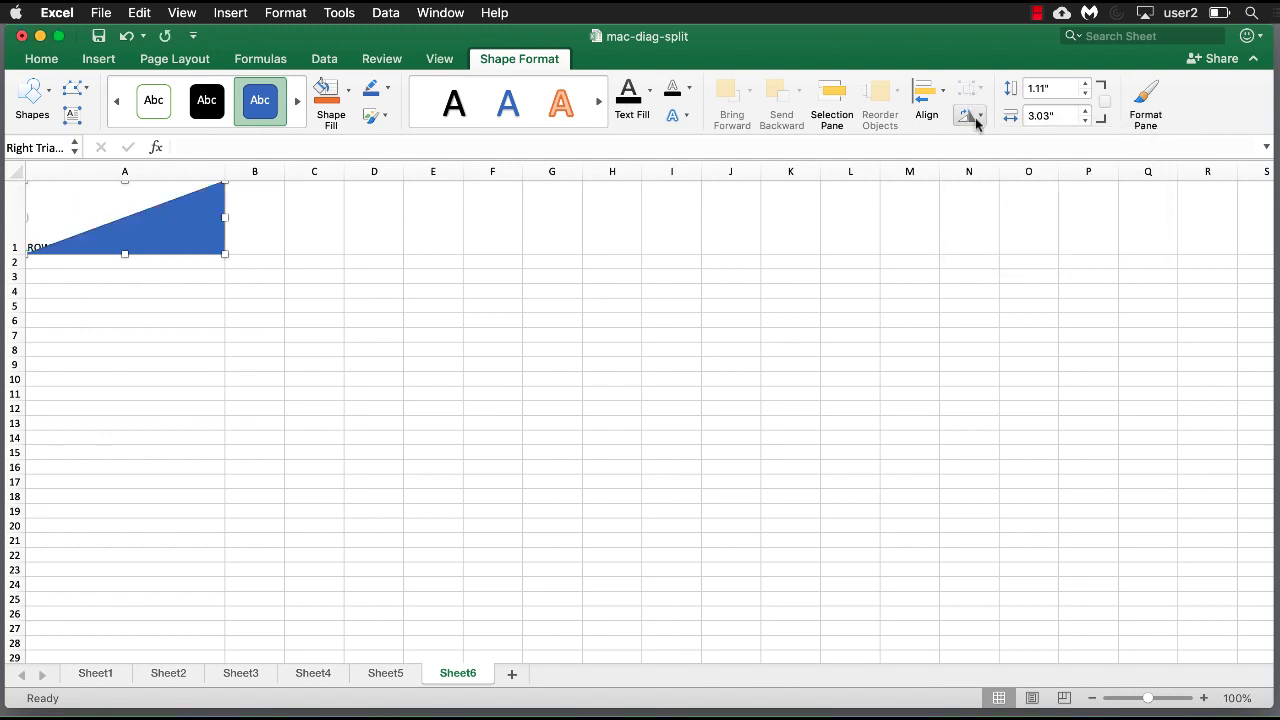
pyautogui.click(971, 117)
pyautogui.click(998, 190)
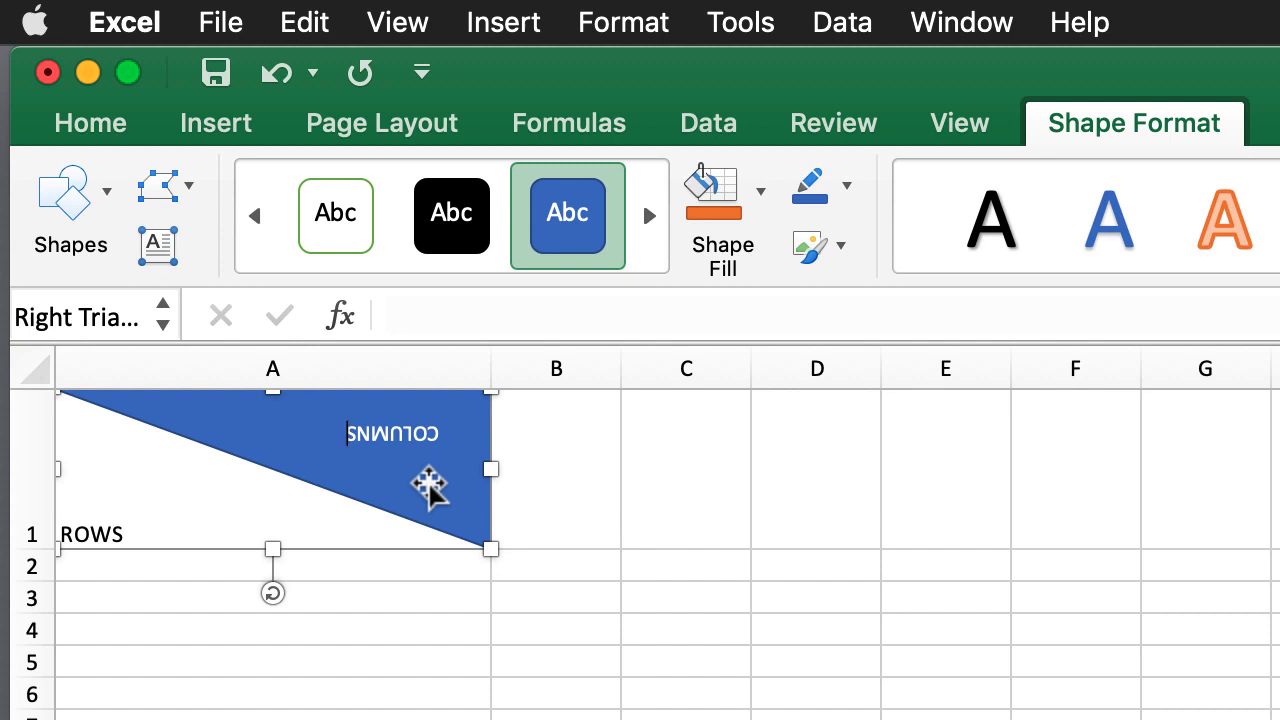
# Delete the upside-down COLUMNS text from the triangle in A1.
pyautogui.press('BackSpace')
pyautogui.press('BackSpace')
pyautogui.press('BackSpace')
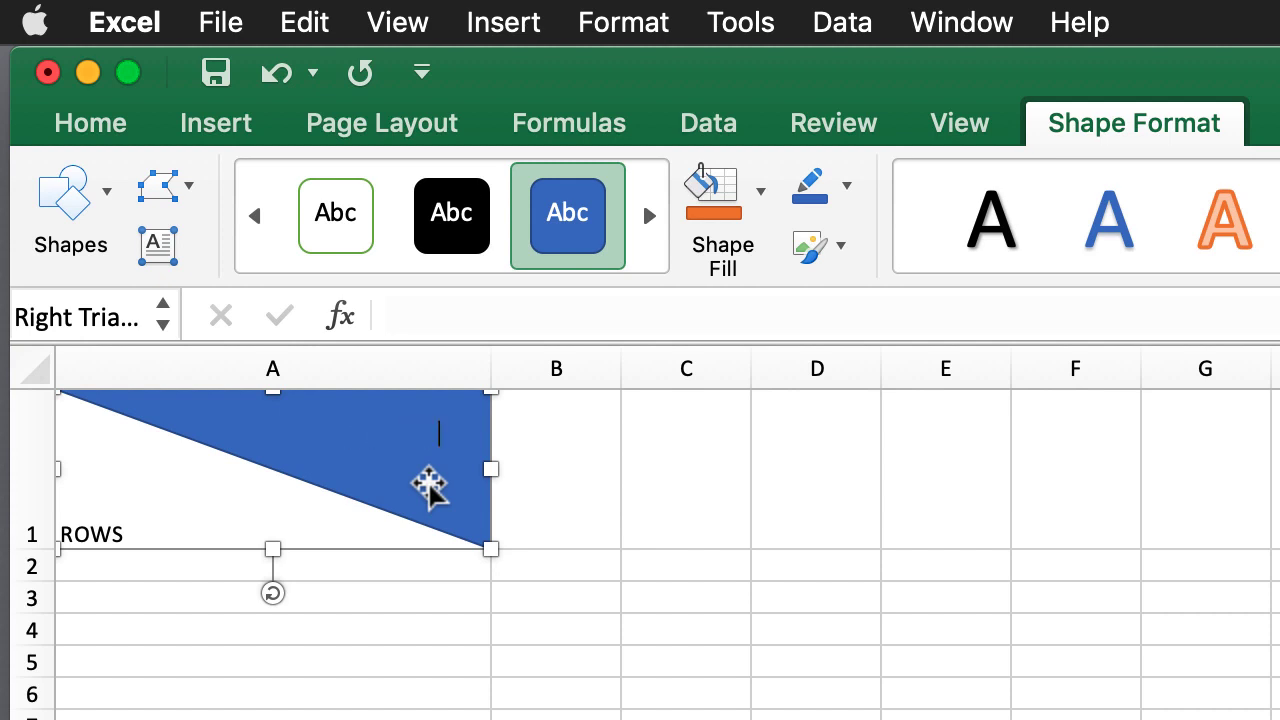
# Increase the font size of the ROWS text in A1 to 16.
pyautogui.click(140, 514)
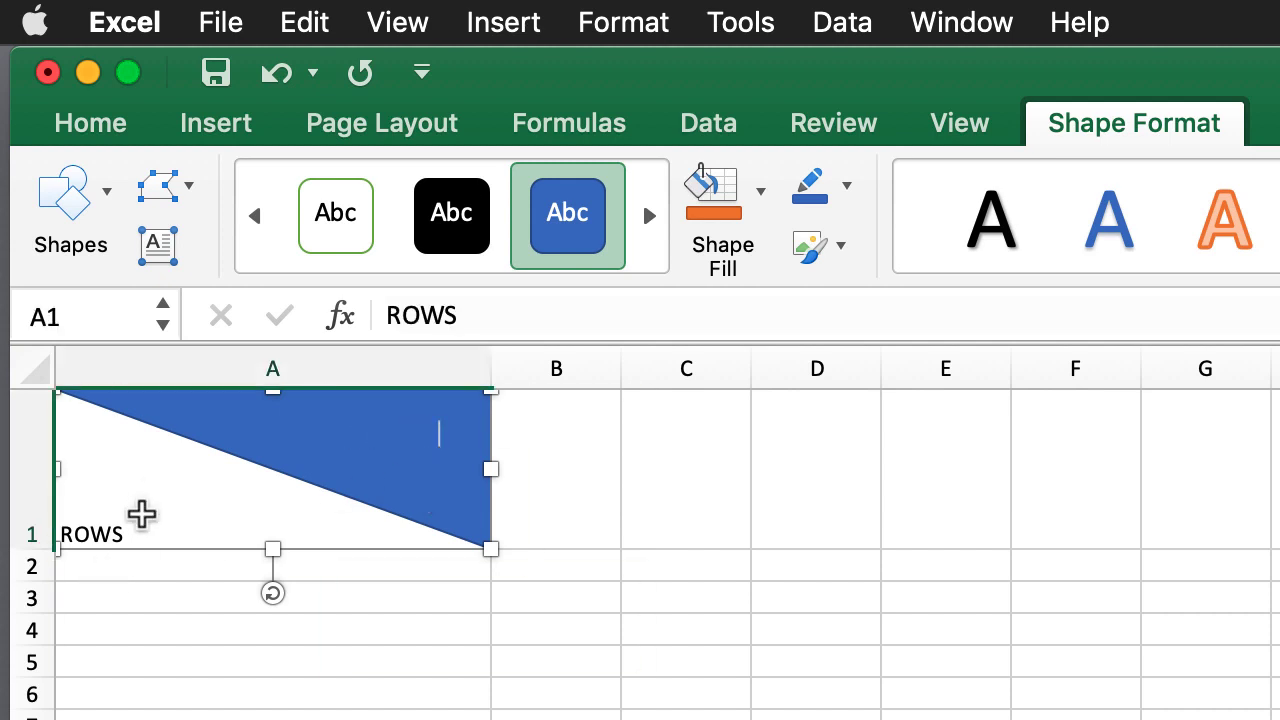
pyautogui.click(224, 121)
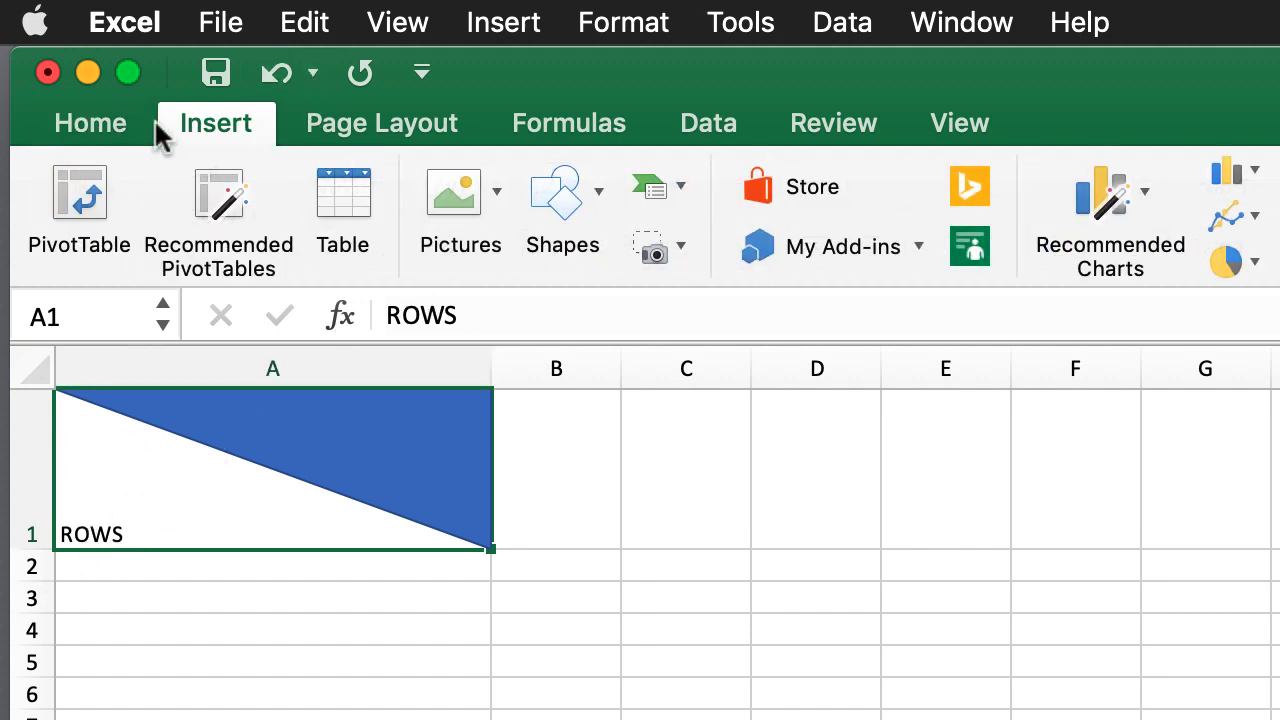
pyautogui.click(103, 130)
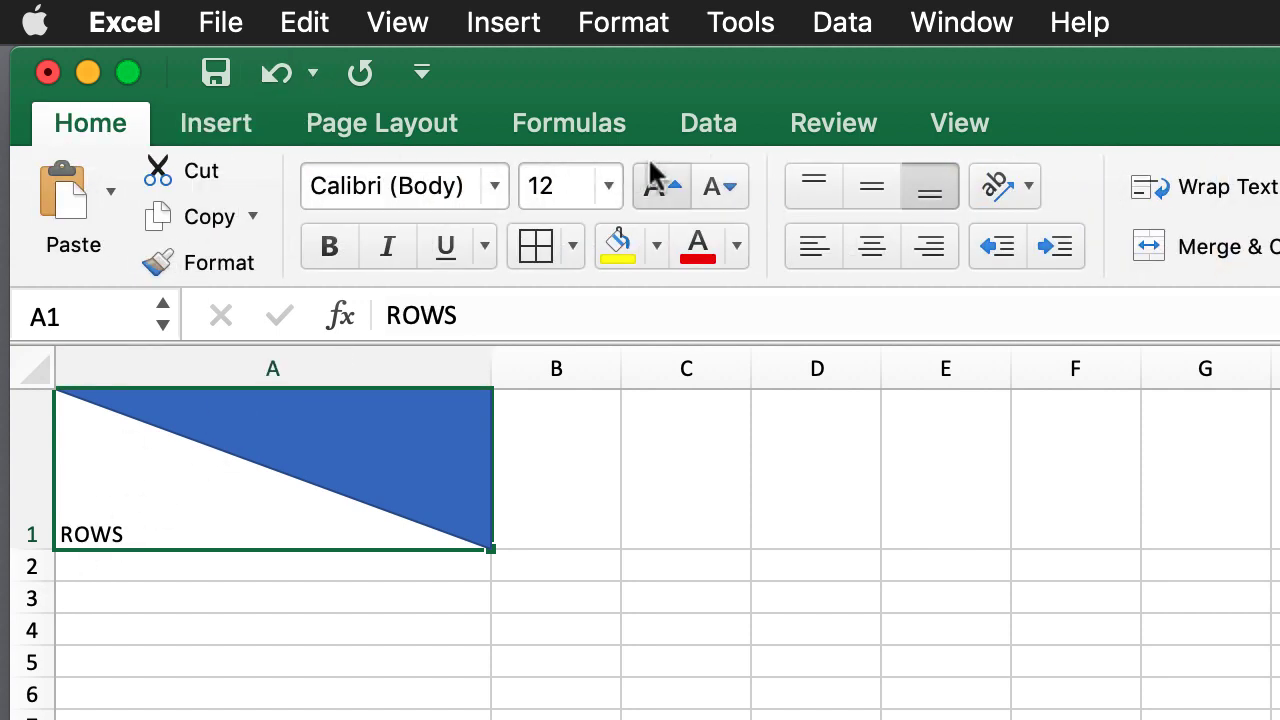
pyautogui.click(666, 190)
pyautogui.click(667, 192)
pyautogui.click(668, 193)
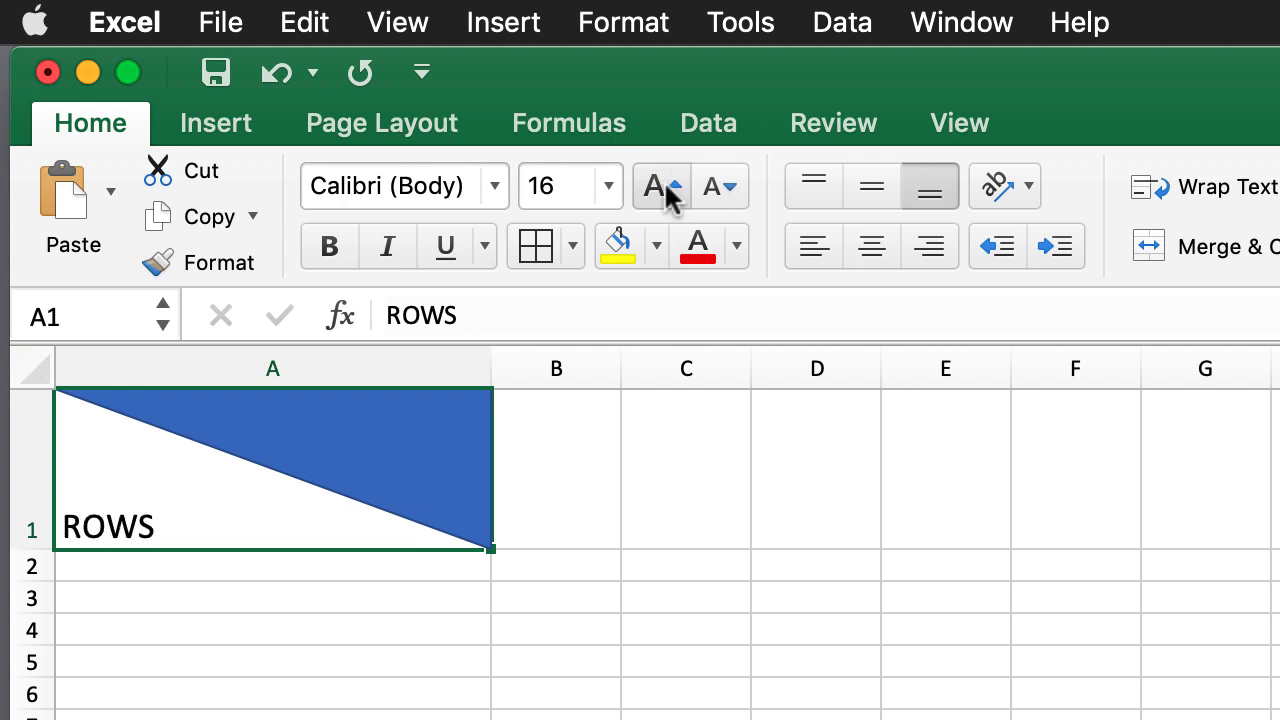
# Insert a text box reading COLUMNS over the blue triangle in A1, about 0.39" high and 1.07" wide.
pyautogui.click(224, 130)
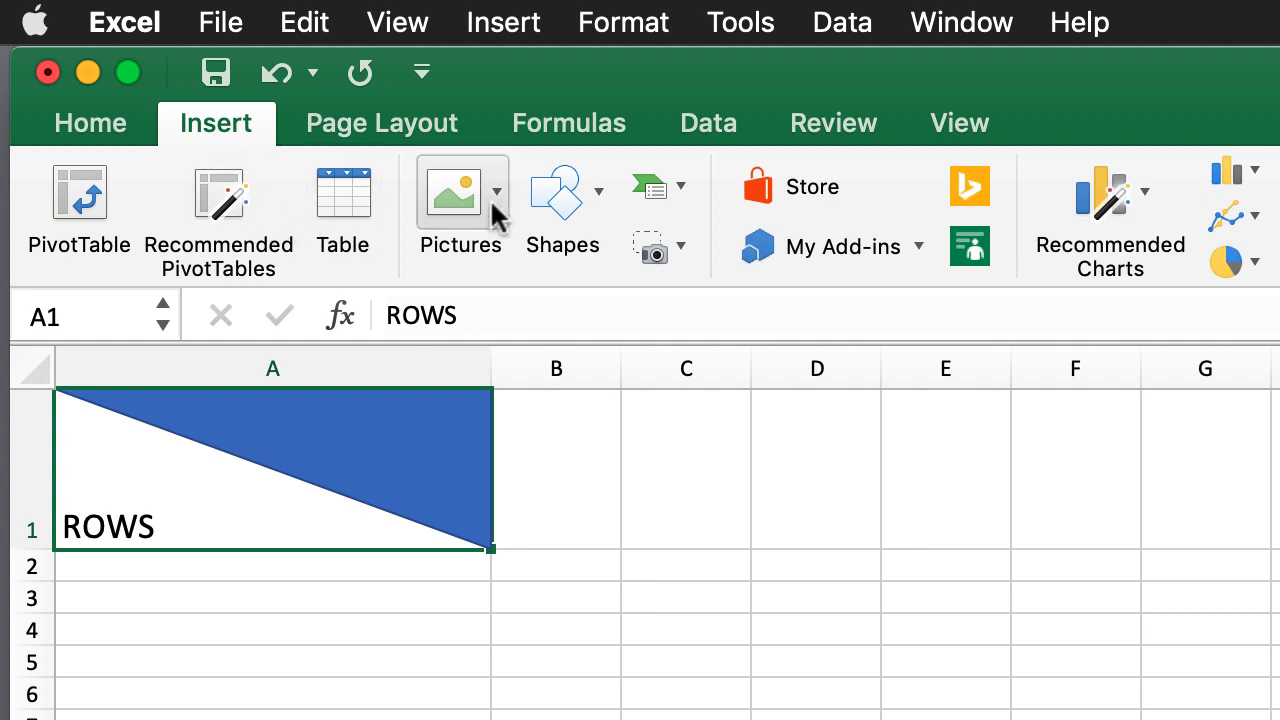
pyautogui.click(598, 212)
pyautogui.click(618, 322)
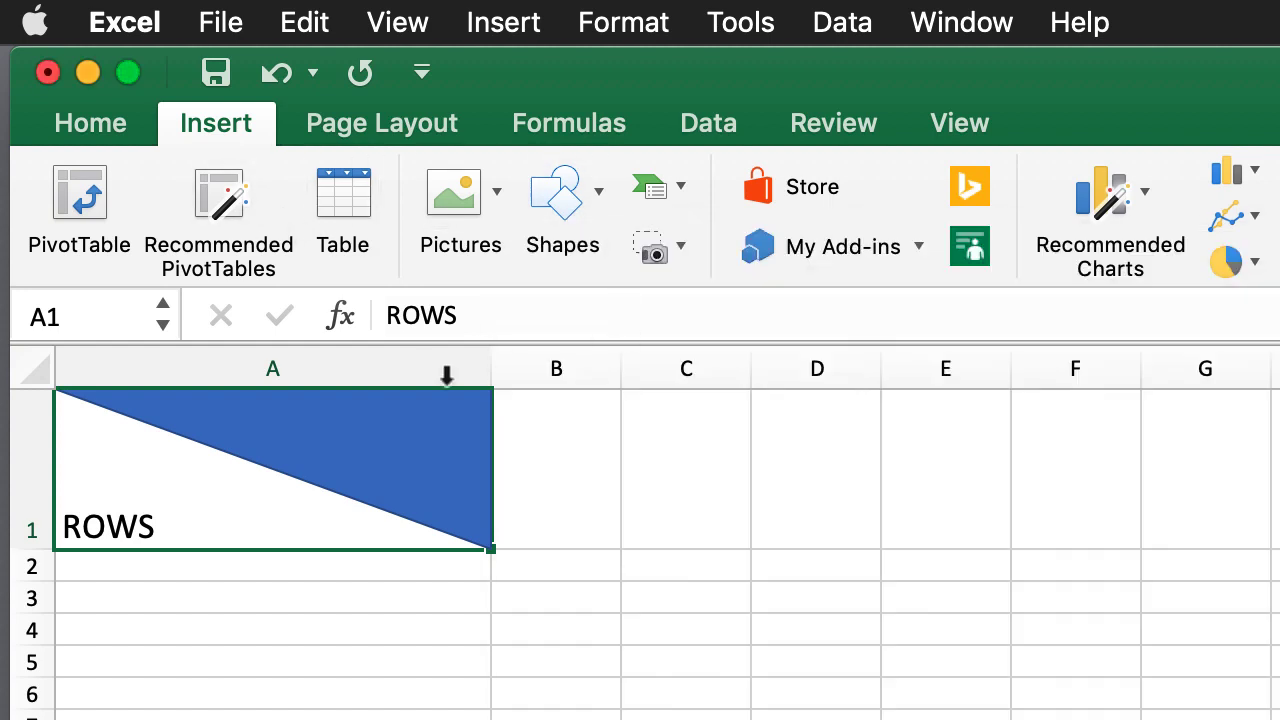
pyautogui.moveTo(285, 405); pyautogui.dragTo(439, 459)
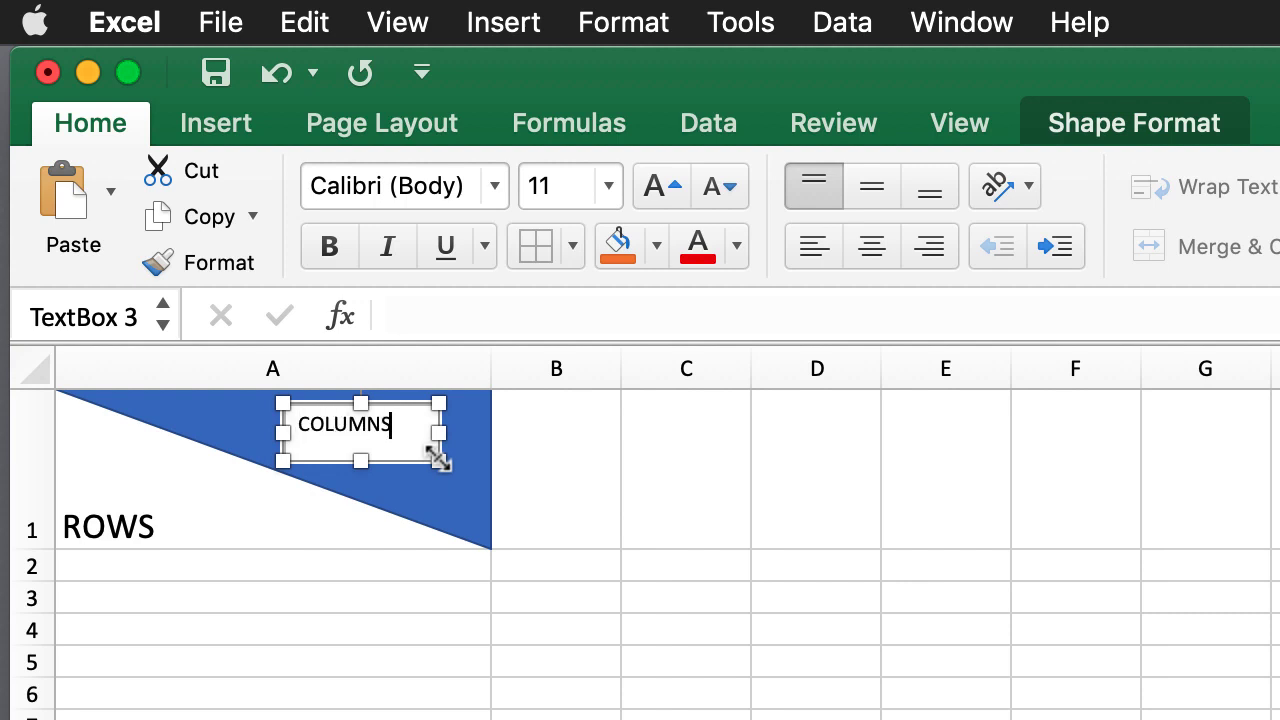
# Set the COLUMNS text box to No Fill.
pyautogui.click(456, 492)
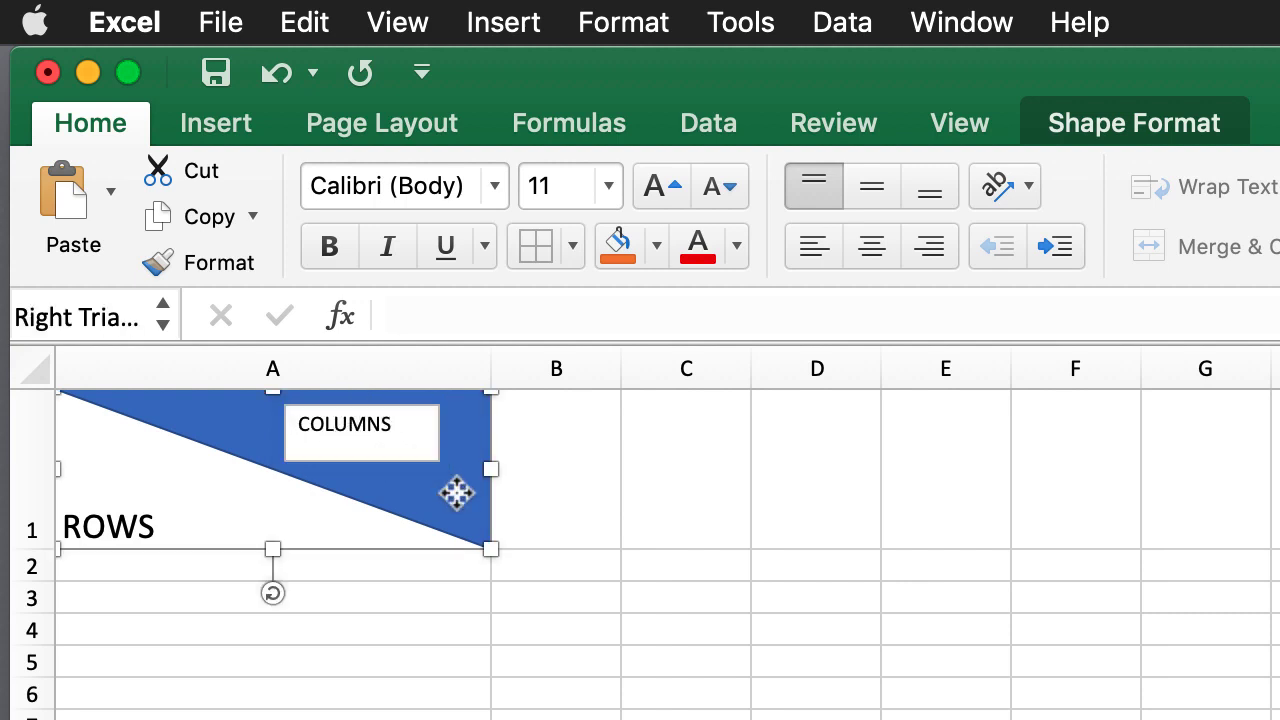
pyautogui.click(414, 445)
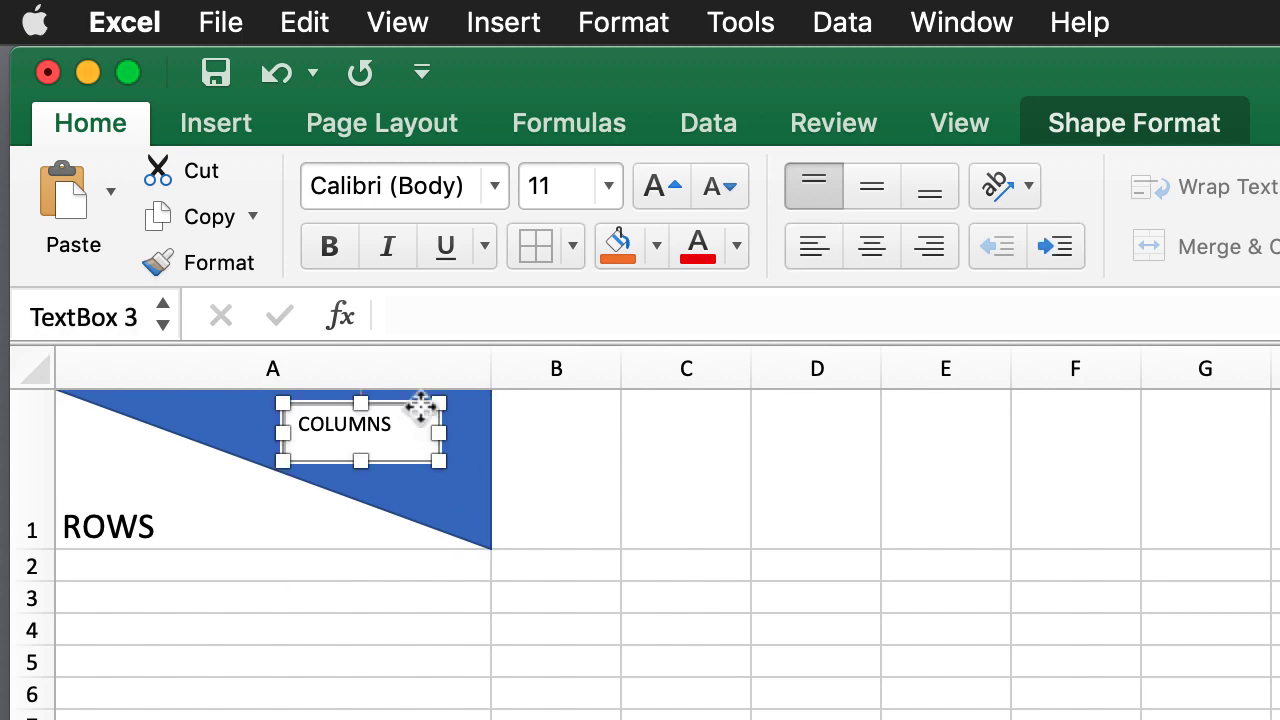
pyautogui.click(1097, 122)
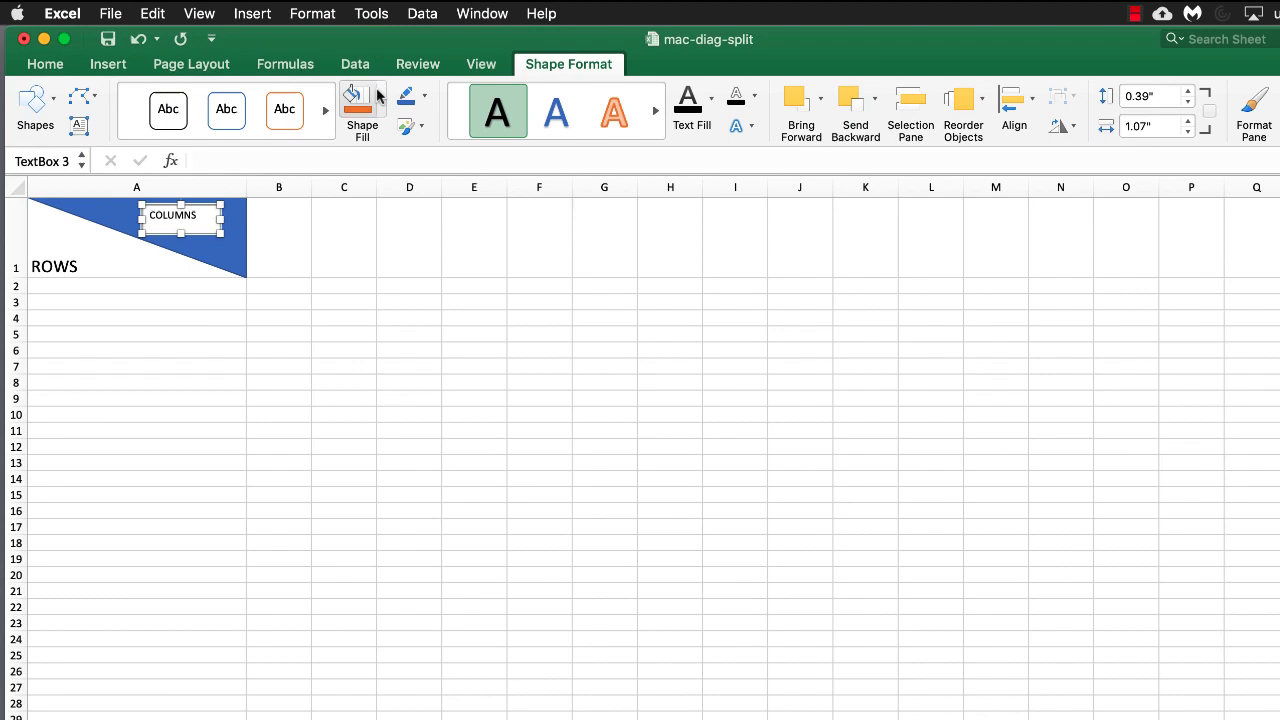
pyautogui.click(760, 190)
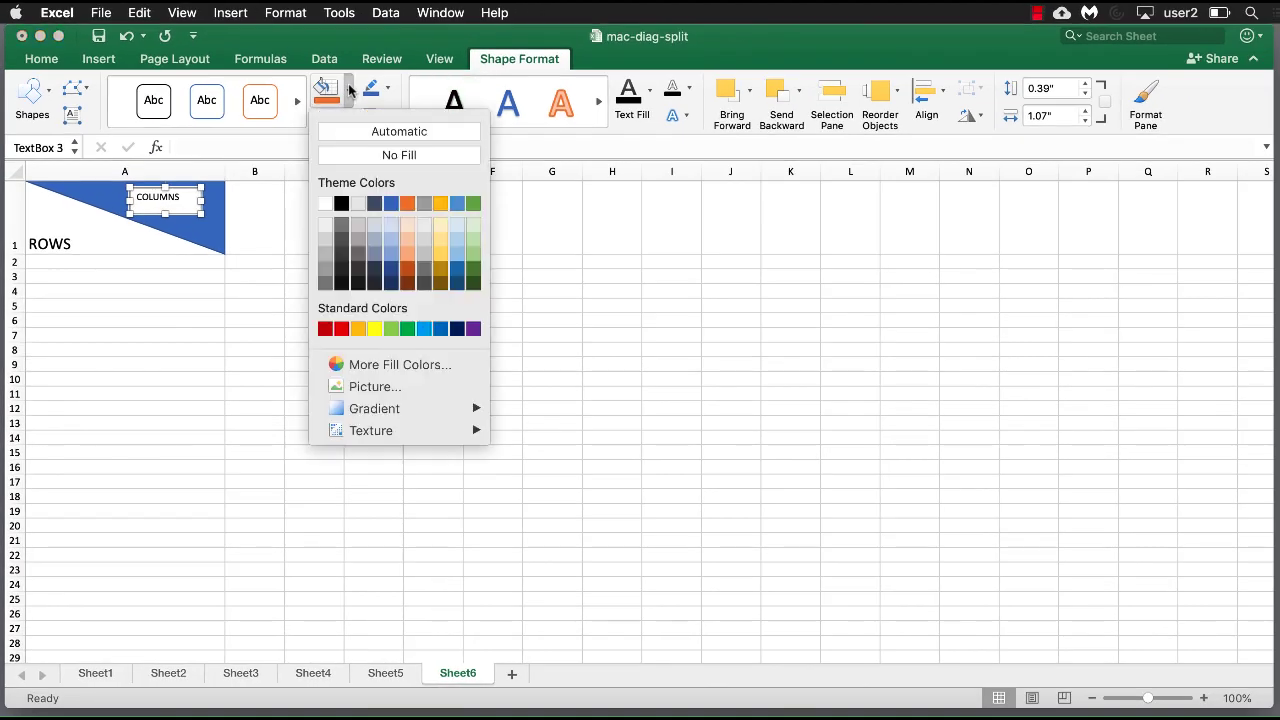
pyautogui.click(399, 155)
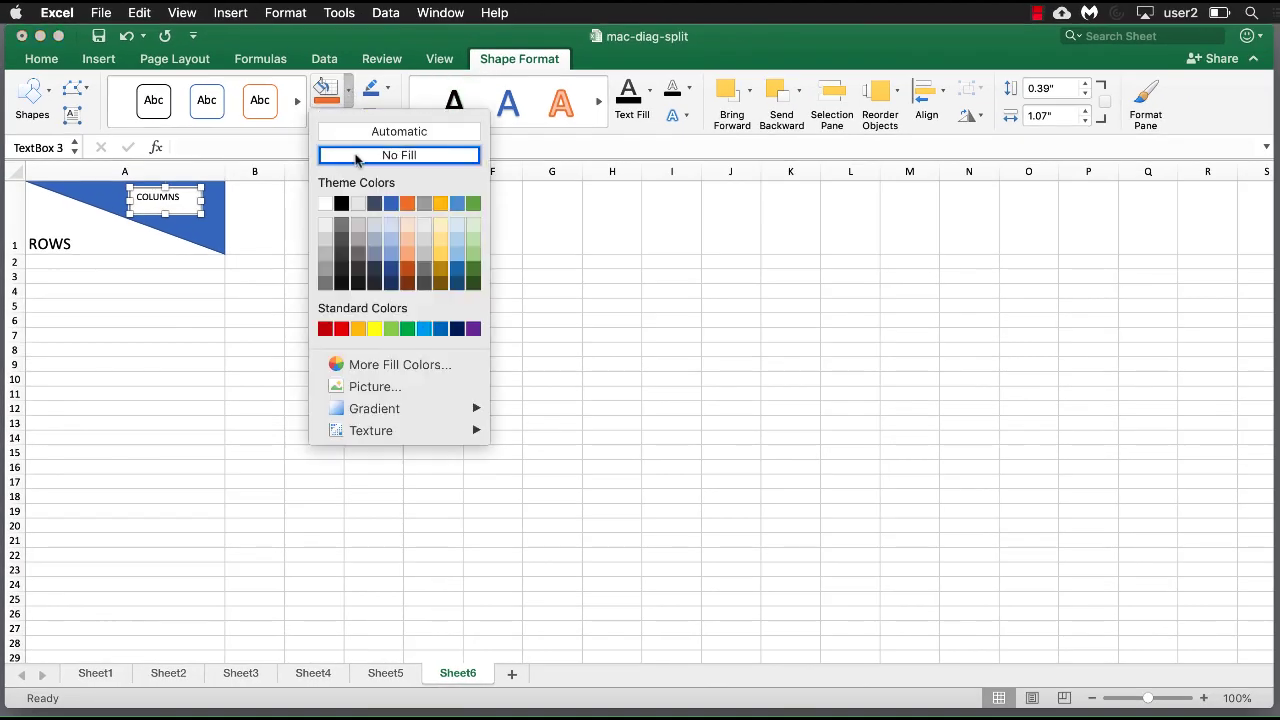
# Remove the outline of the COLUMNS text box and increase its text to font size 18.
pyautogui.click(389, 92)
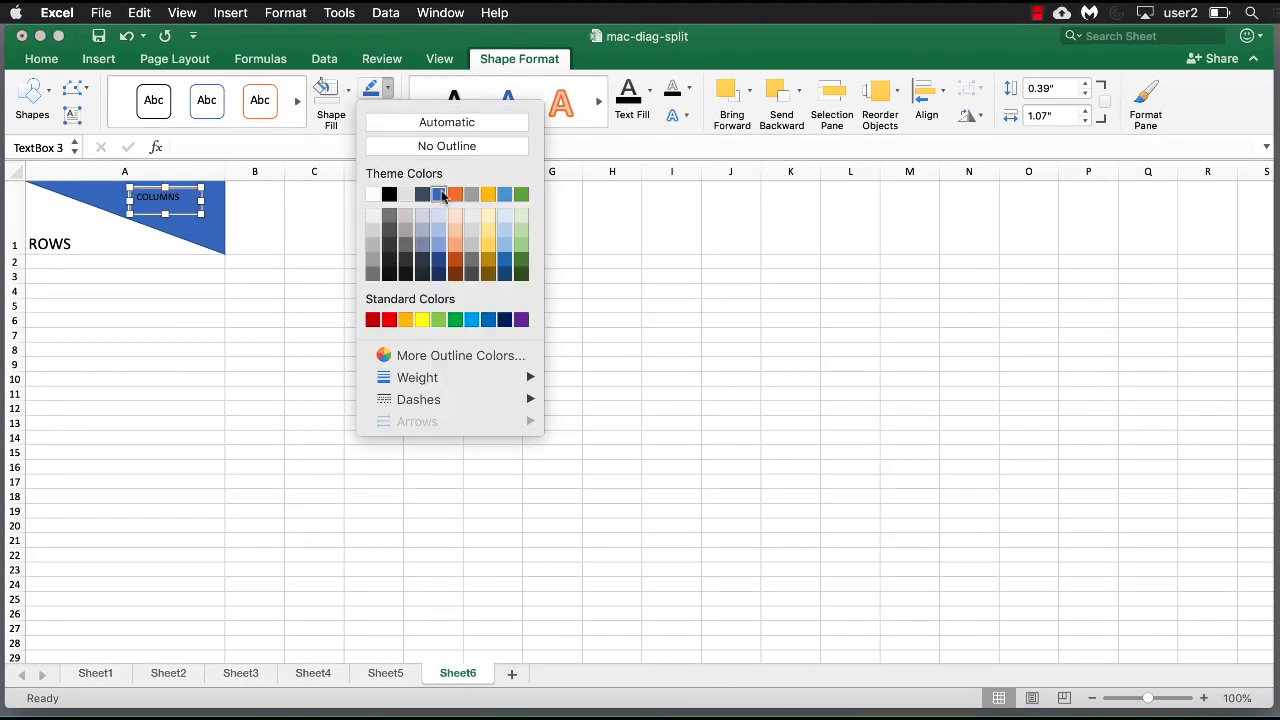
pyautogui.click(448, 147)
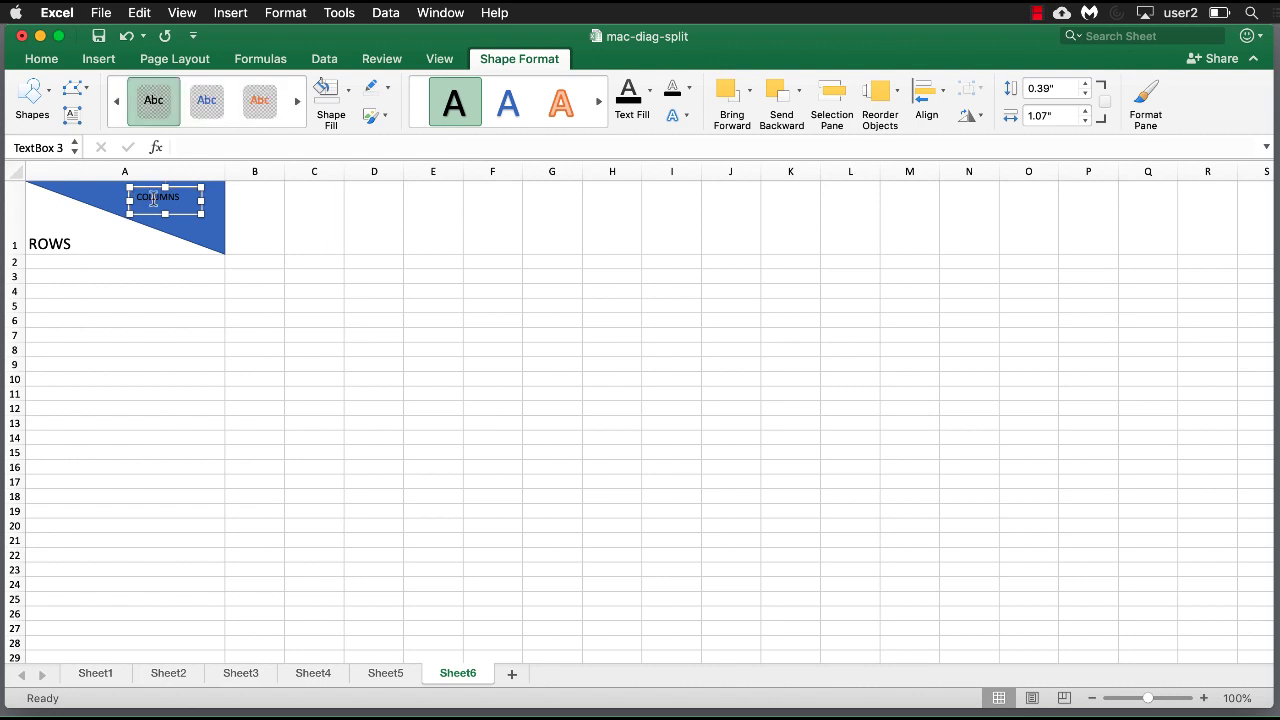
pyautogui.doubleClick(153, 198)
pyautogui.click(41, 59)
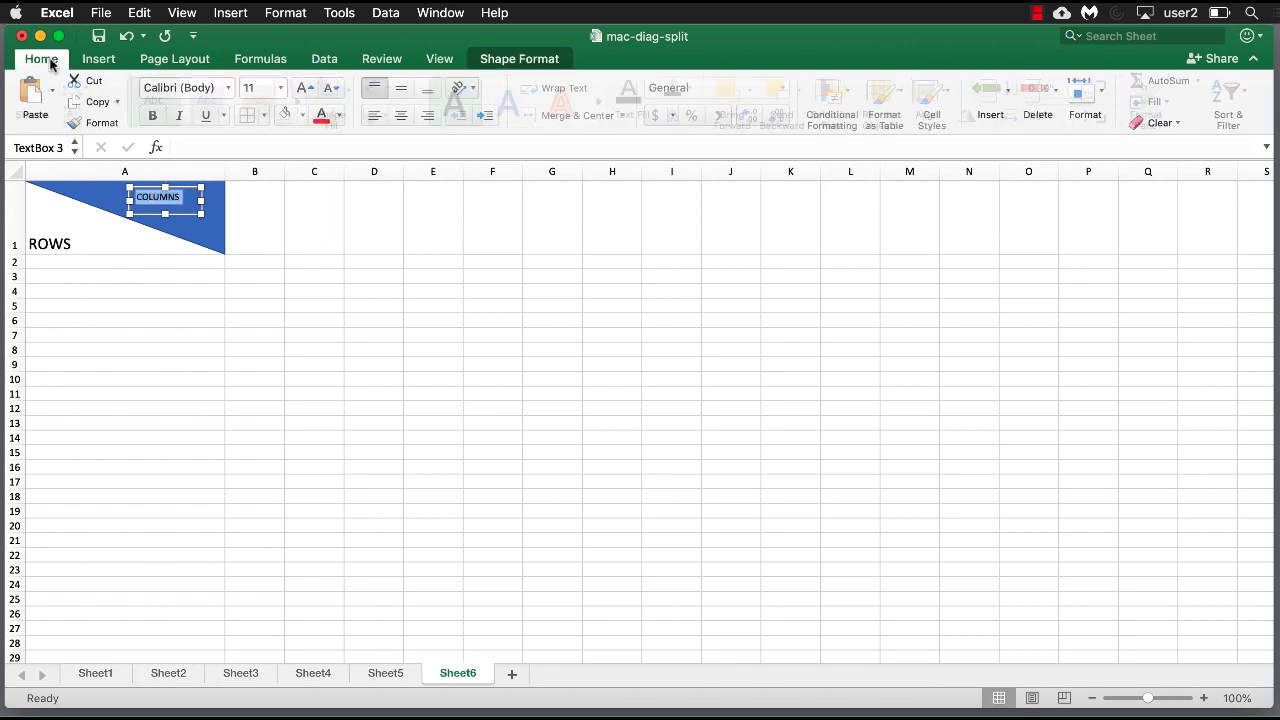
pyautogui.click(304, 89)
pyautogui.click(304, 89)
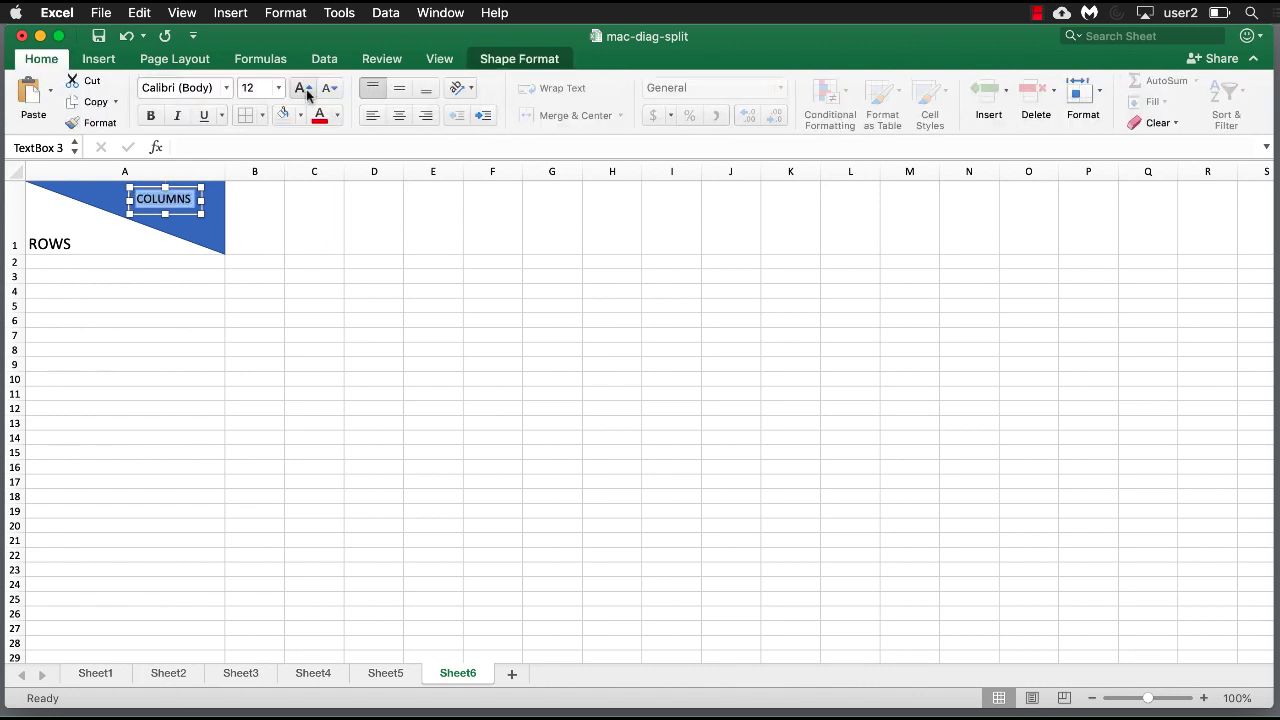
pyautogui.click(304, 89)
pyautogui.click(304, 89)
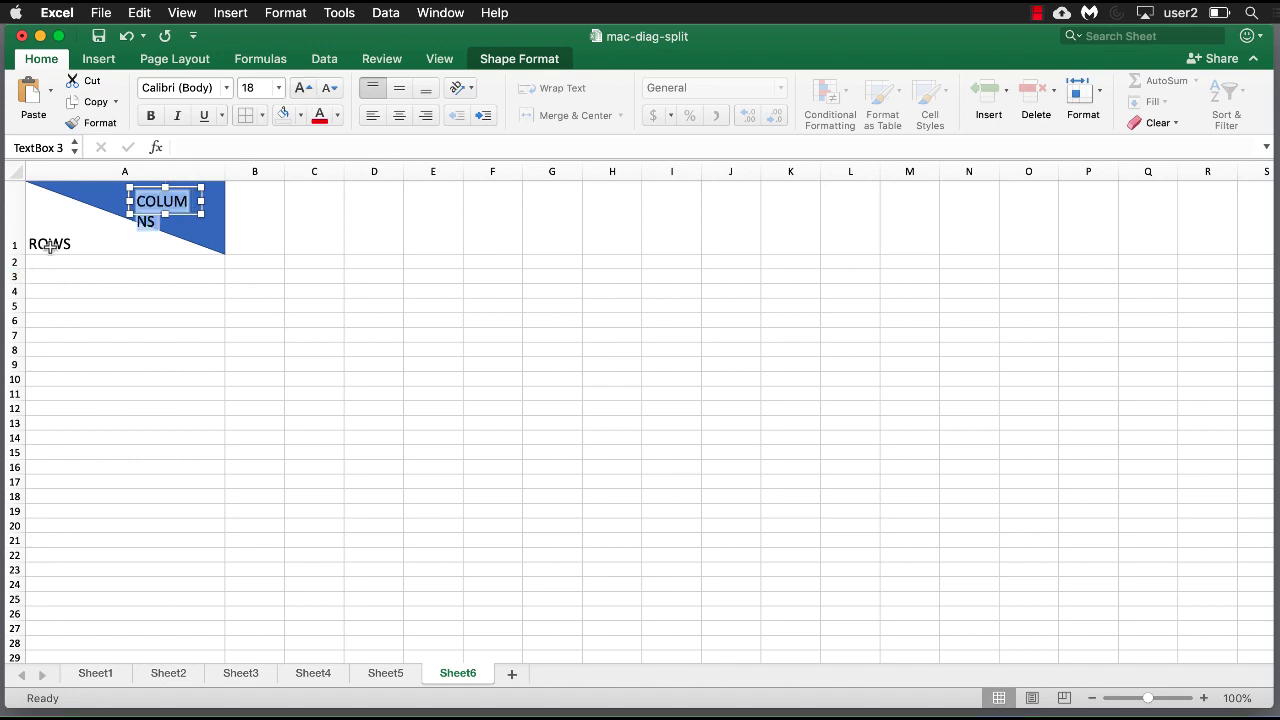
# Widen the COLUMNS text box to the right edge of A1 so the whole word fits on one line.
pyautogui.click(49, 241)
pyautogui.click(138, 201)
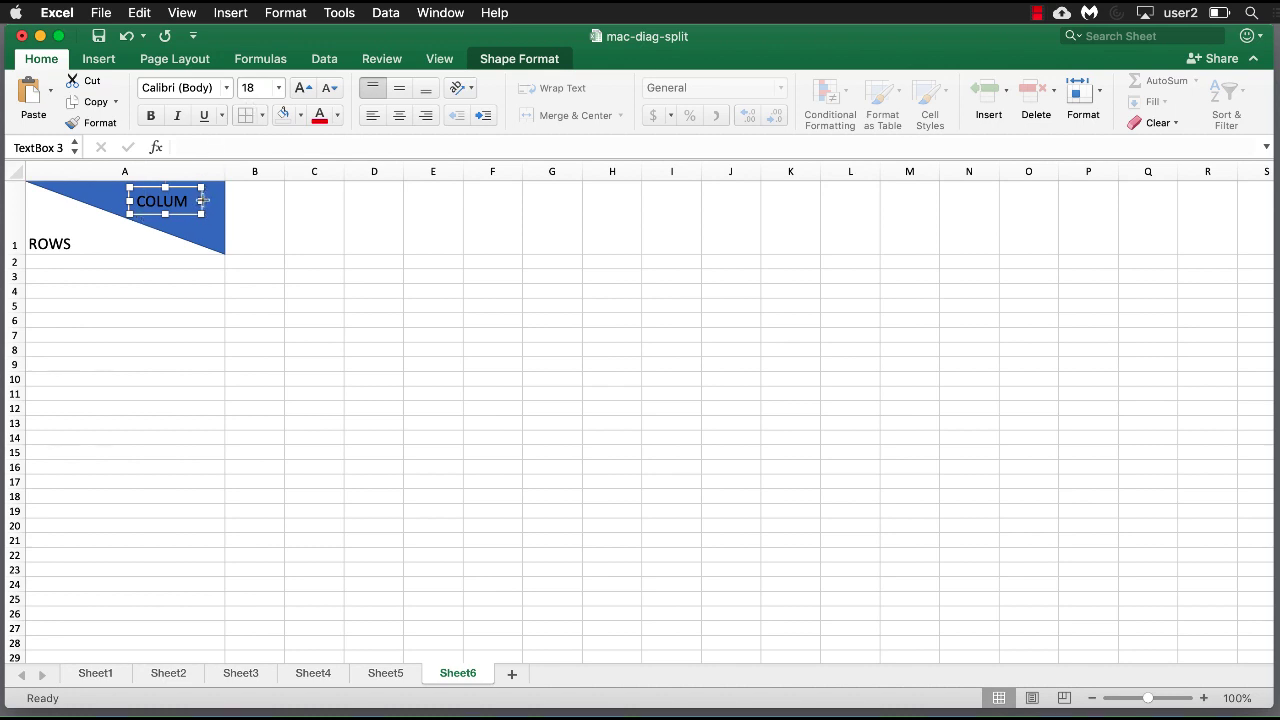
pyautogui.moveTo(201, 201); pyautogui.dragTo(226, 201)
pyautogui.click(266, 243)
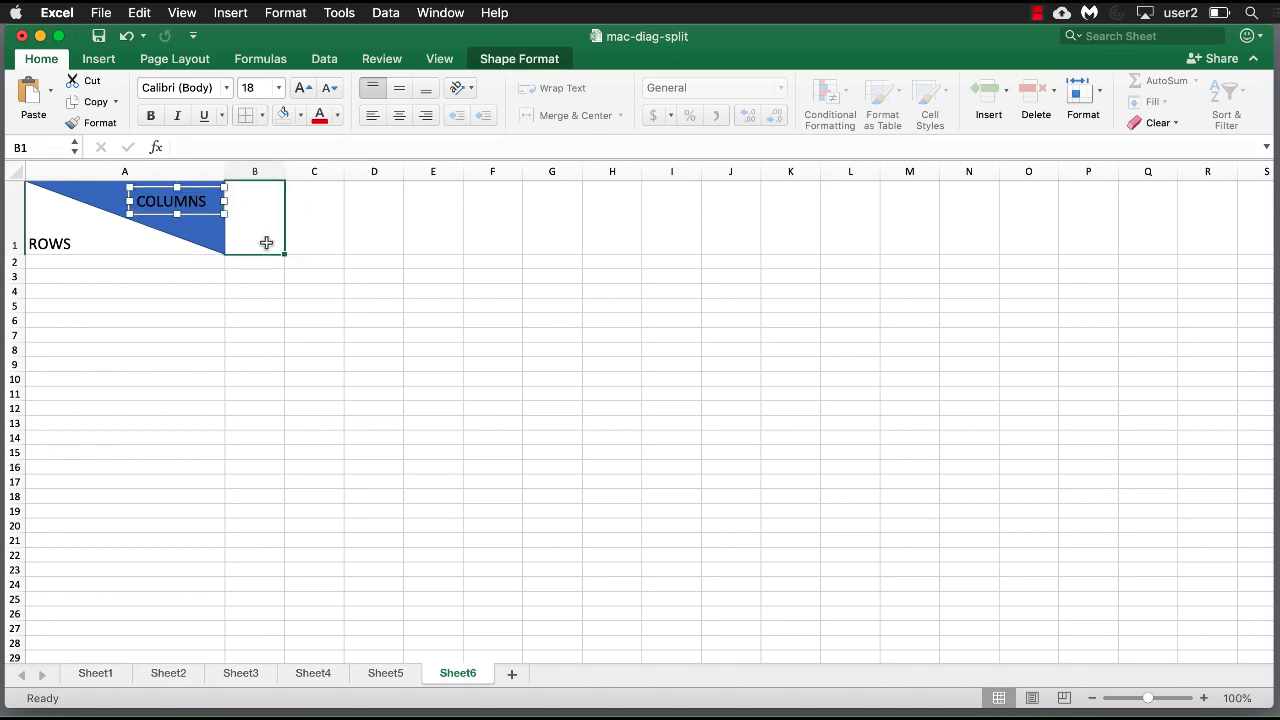
pyautogui.click(195, 238)
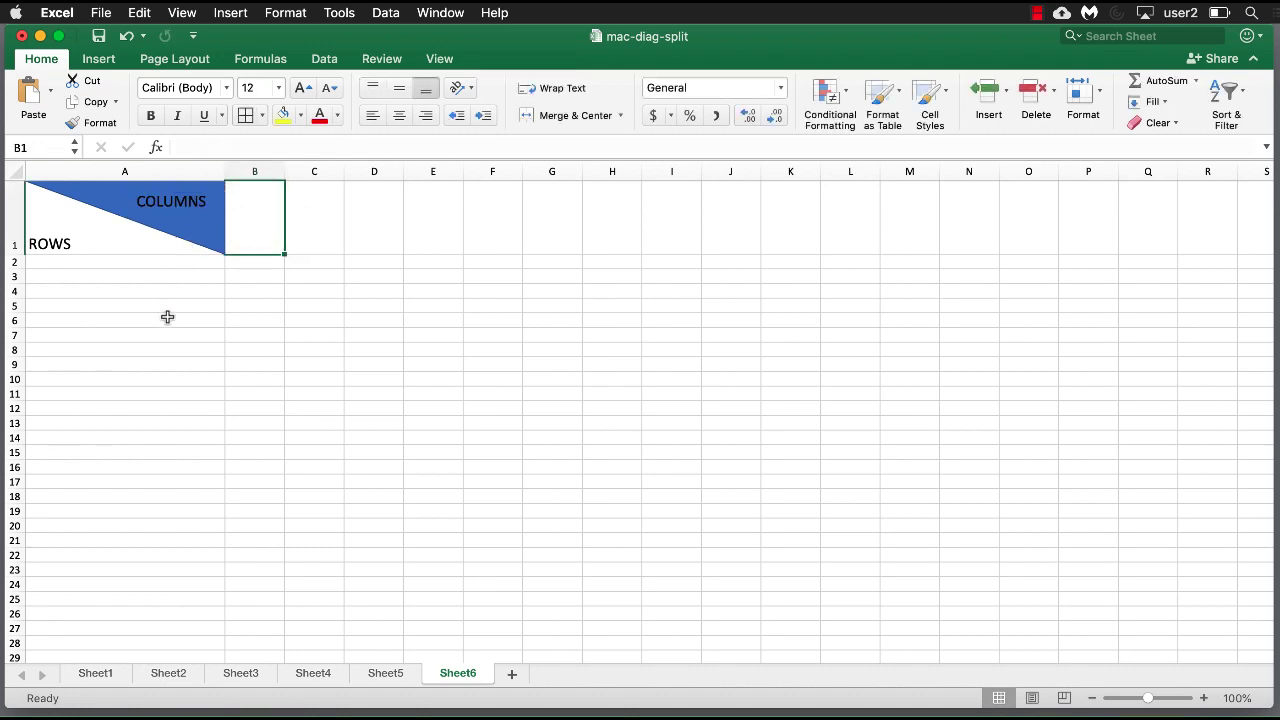
# Change the fill of the right triangle in A1 to the orange theme color.
pyautogui.click(200, 210)
pyautogui.click(203, 318)
pyautogui.click(200, 220)
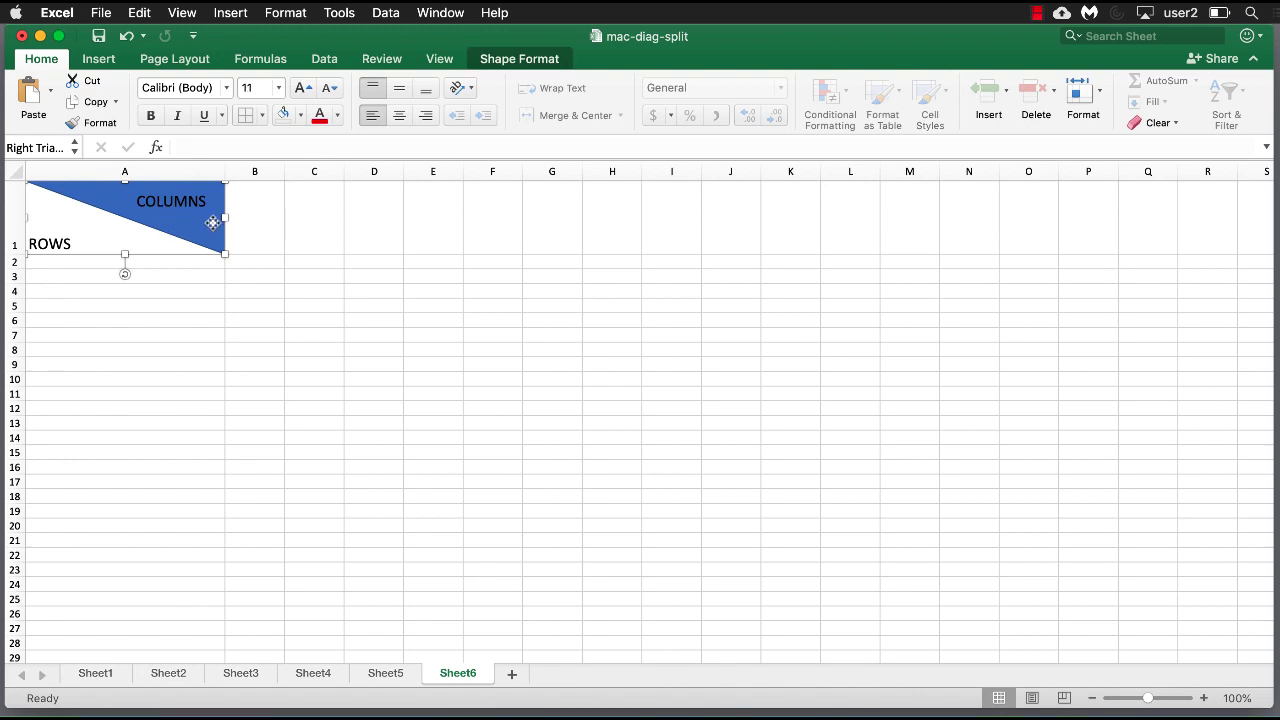
pyautogui.click(520, 60)
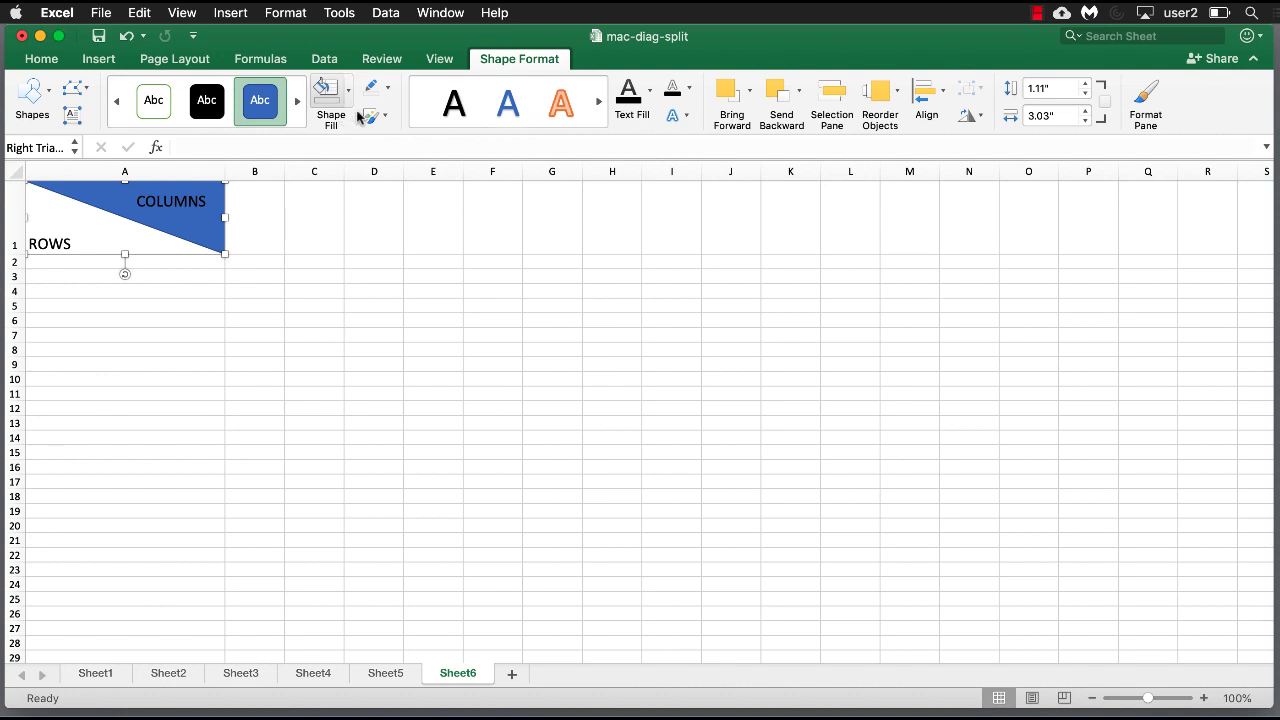
pyautogui.click(346, 100)
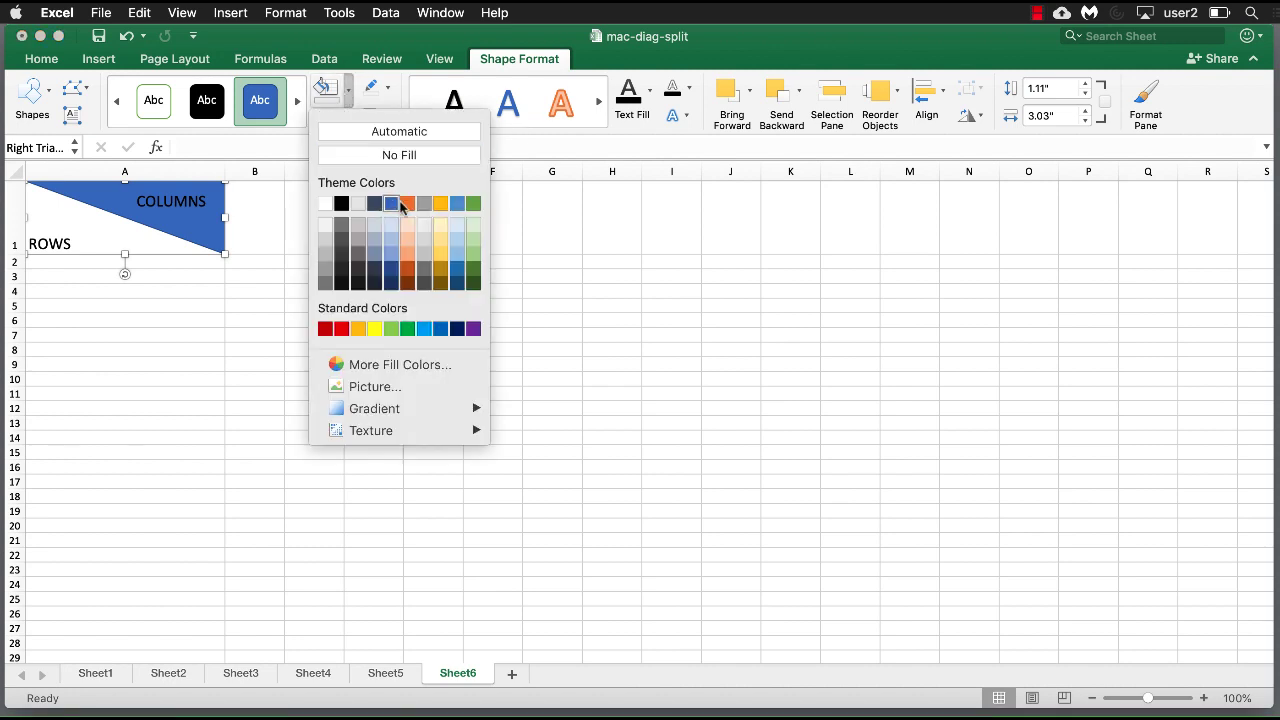
pyautogui.click(406, 208)
pyautogui.click(356, 343)
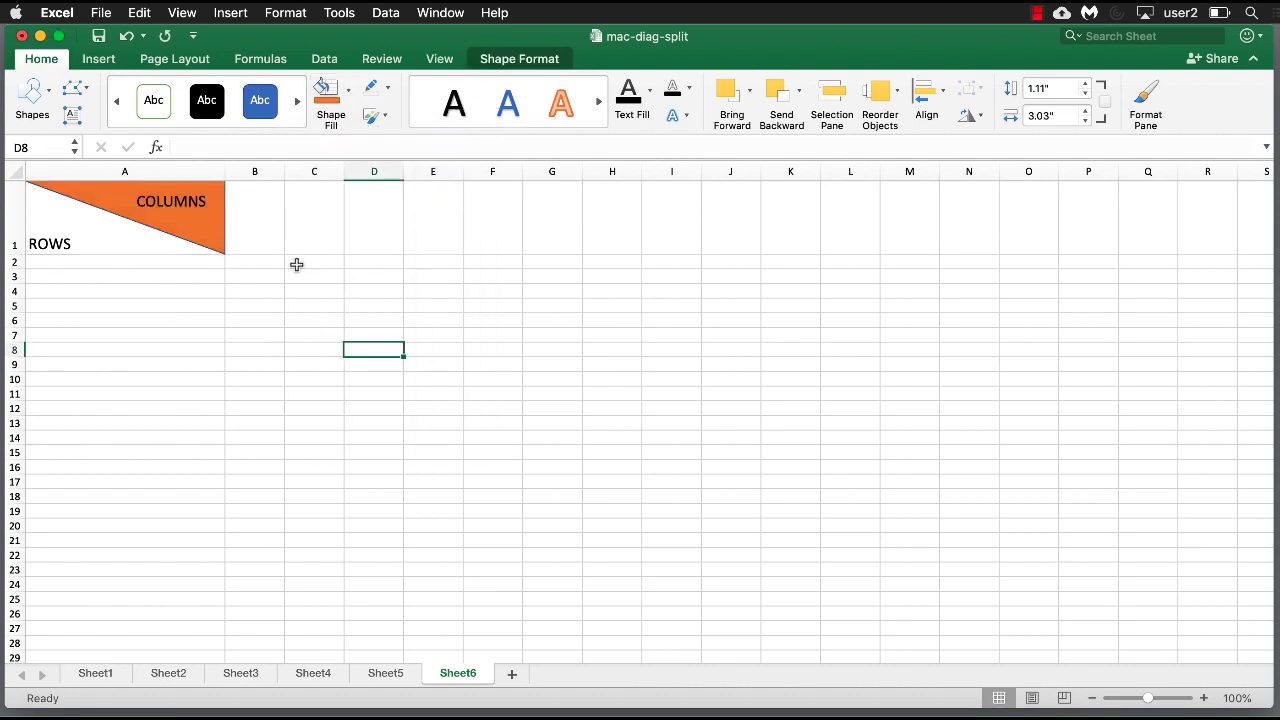
# Enter COLUMN1 in B1 and fill the series across to COLUMN5 in F1.
pyautogui.click(258, 224)
pyautogui.moveTo(259, 224); pyautogui.dragTo(606, 237)
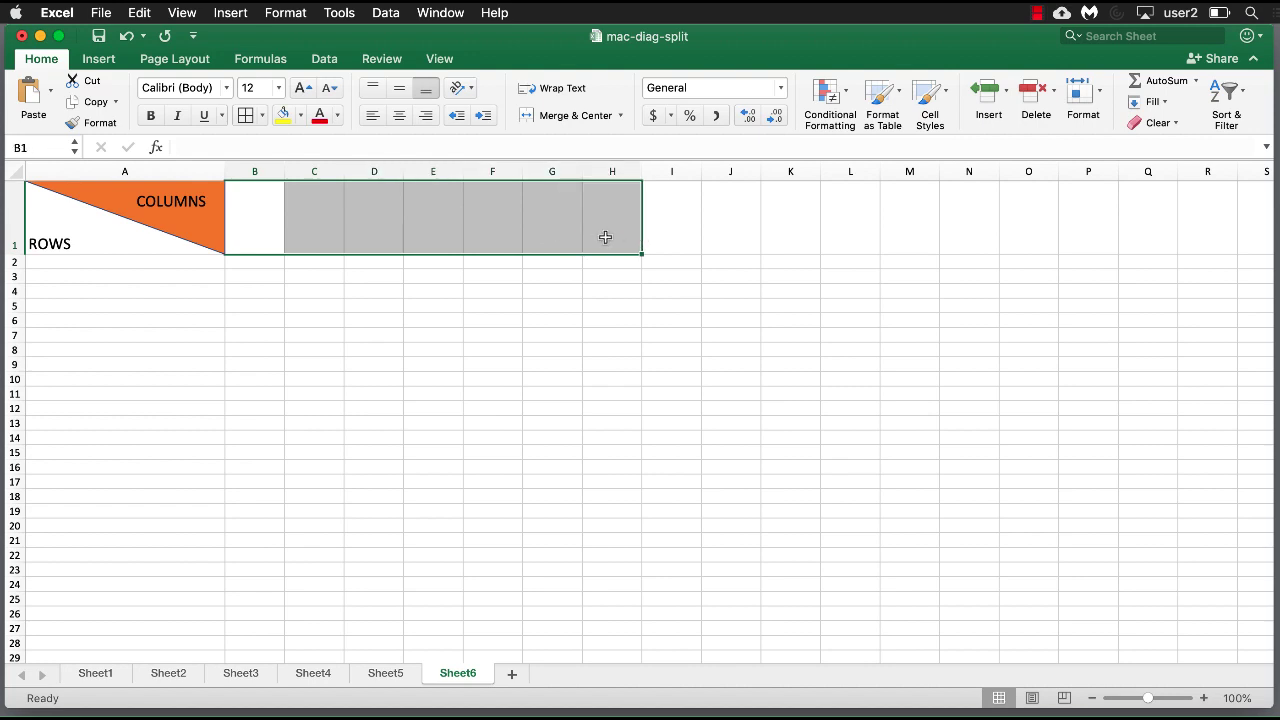
pyautogui.click(270, 214)
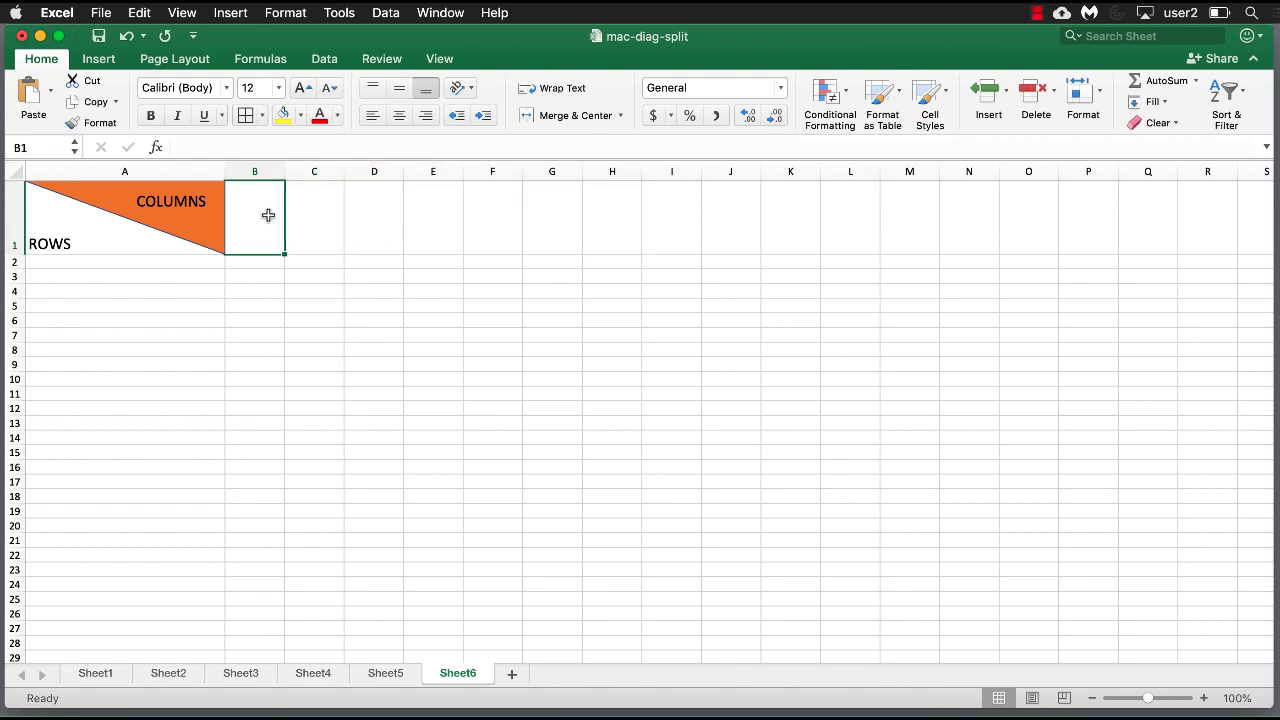
pyautogui.write('COLUMN1')
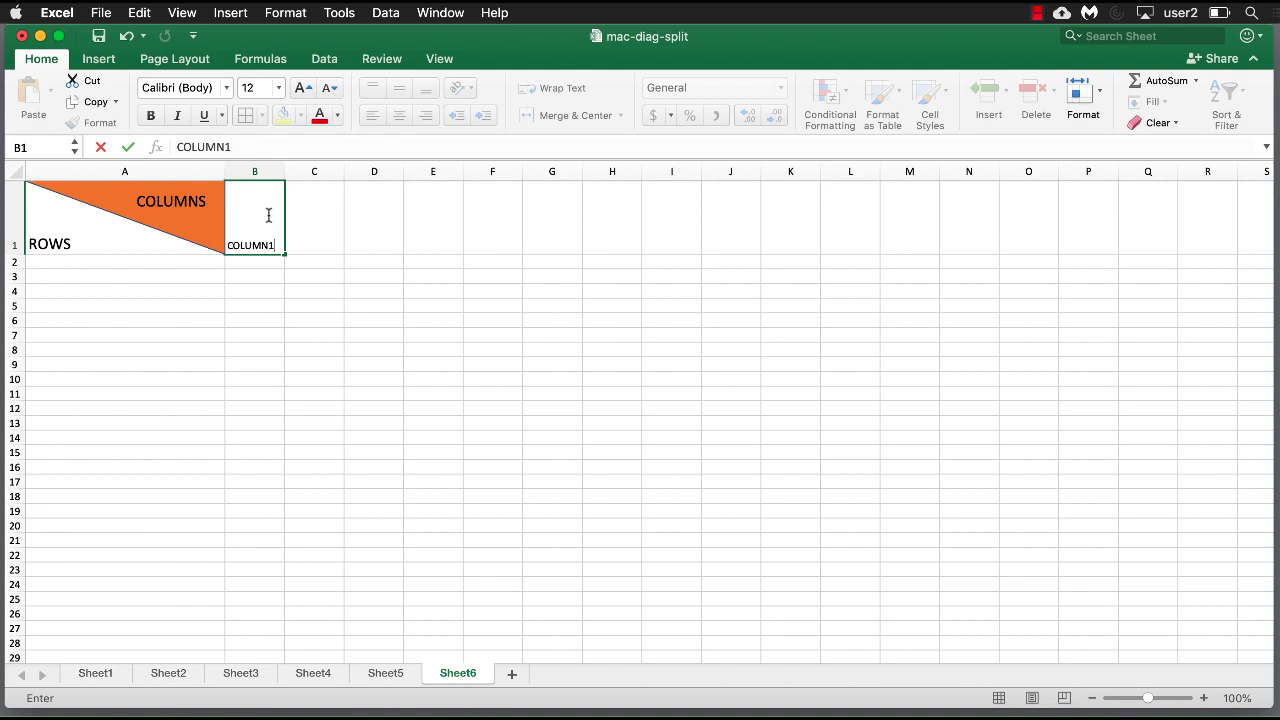
pyautogui.press('Return')
pyautogui.click(266, 214)
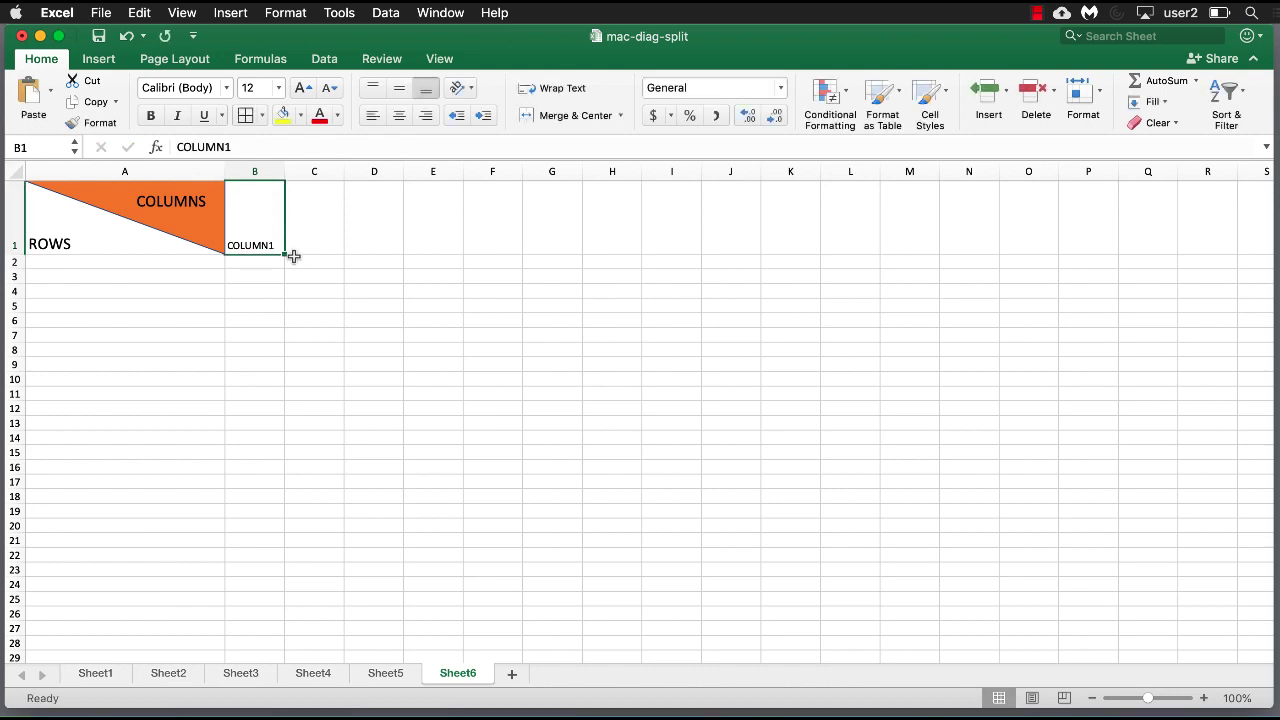
pyautogui.moveTo(287, 254); pyautogui.dragTo(525, 242)
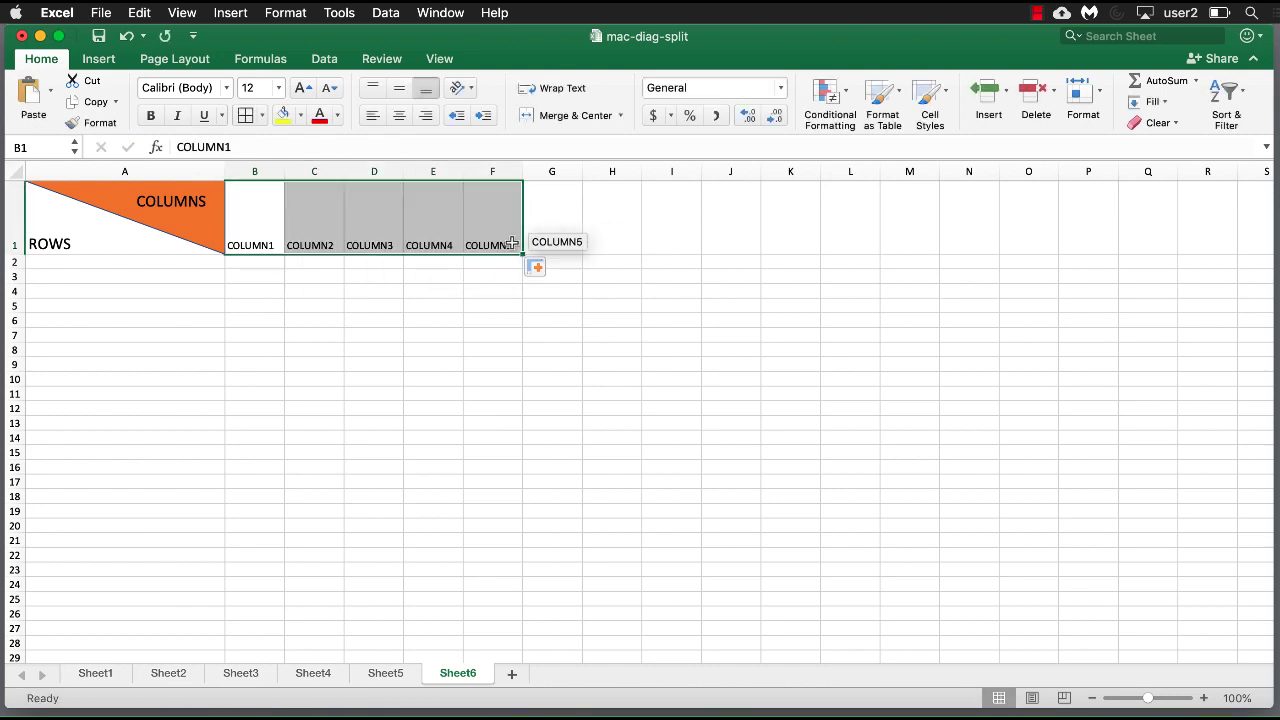
# Enter ROW1 in A2 and fill the series down to ROW8 in A9.
pyautogui.click(91, 266)
pyautogui.write('ROWS')
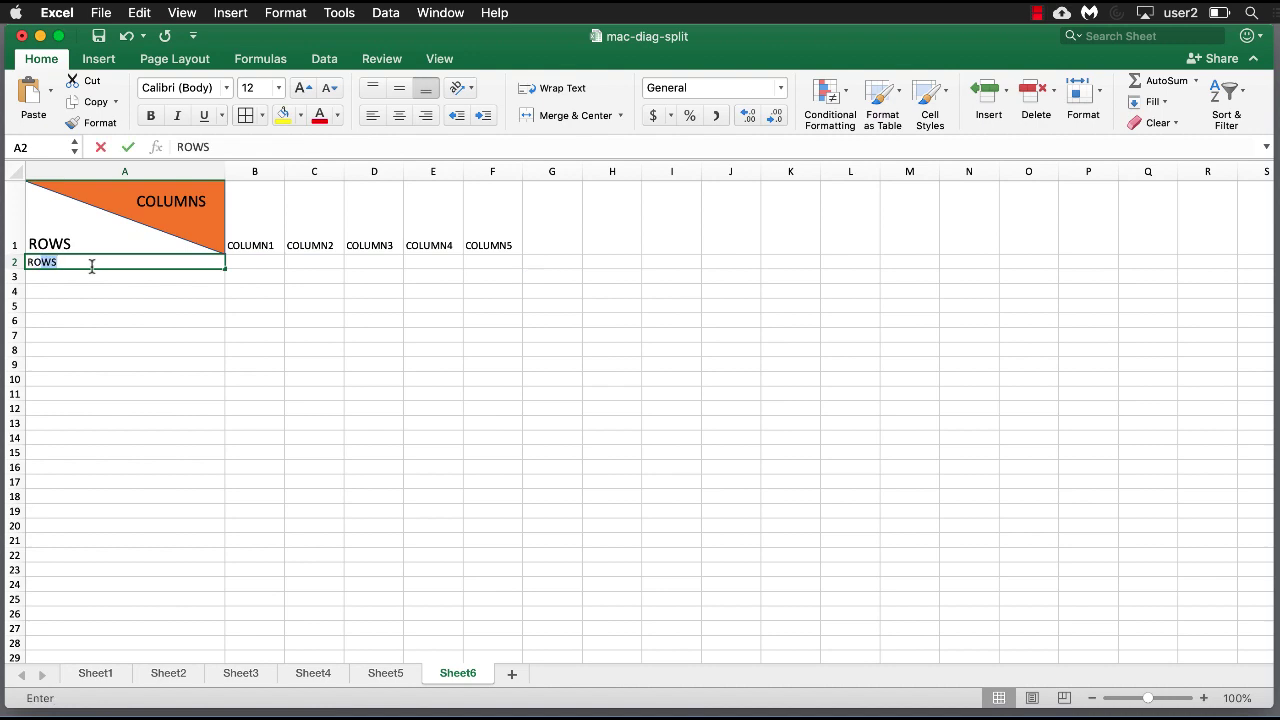
pyautogui.press('Return')
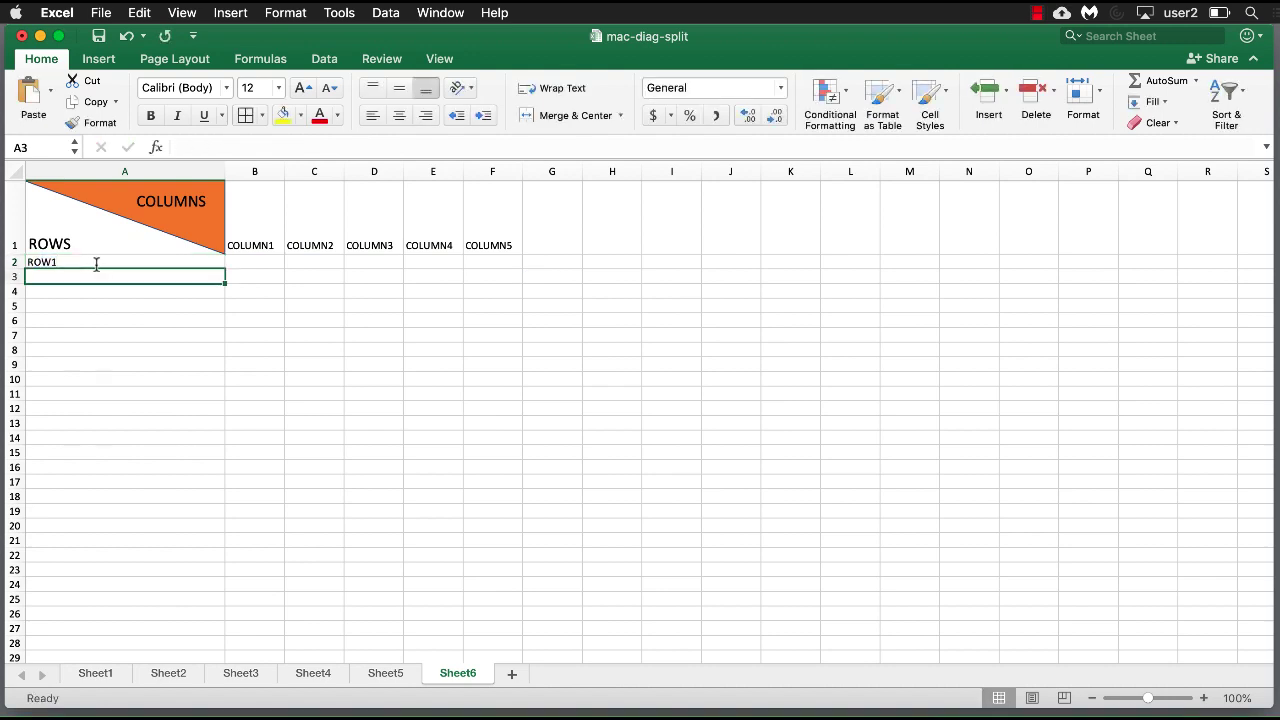
pyautogui.click(93, 265)
pyautogui.moveTo(225, 269); pyautogui.dragTo(222, 371)
# Apply all borders to the table ranges B1:F9 and A1:A9.
pyautogui.moveTo(263, 220); pyautogui.dragTo(471, 368)
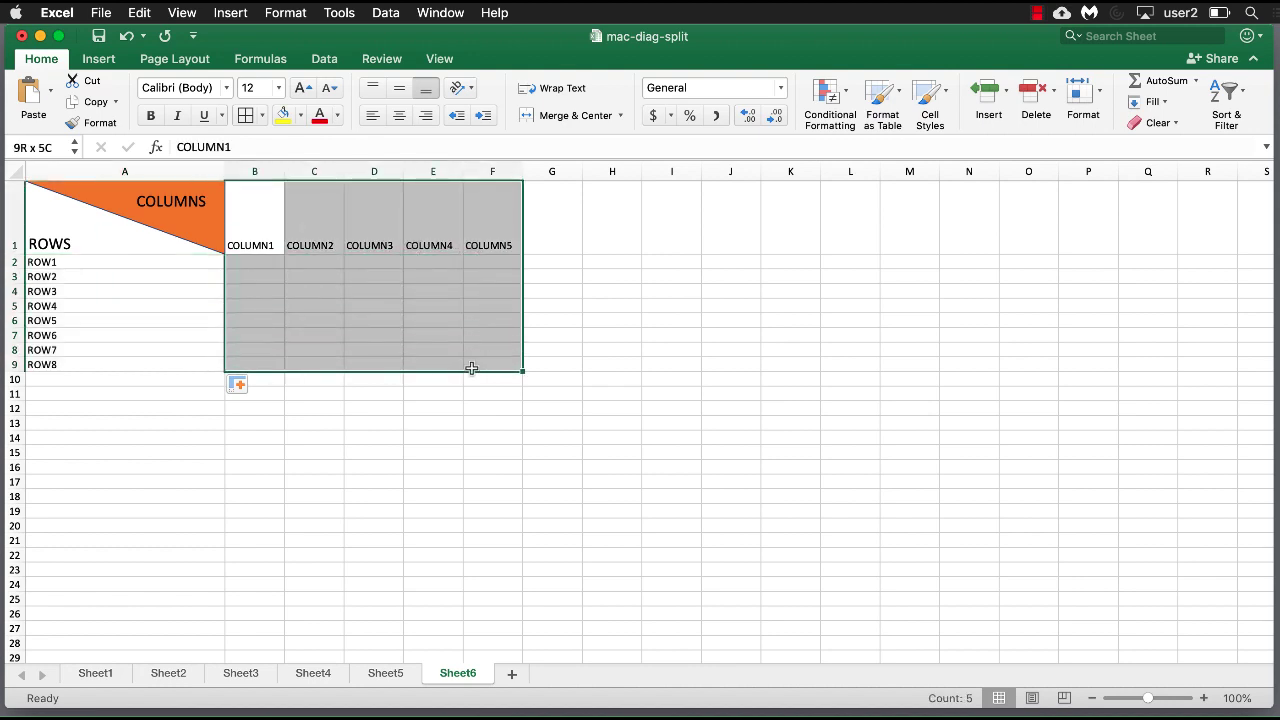
pyautogui.click(245, 115)
pyautogui.click(112, 262)
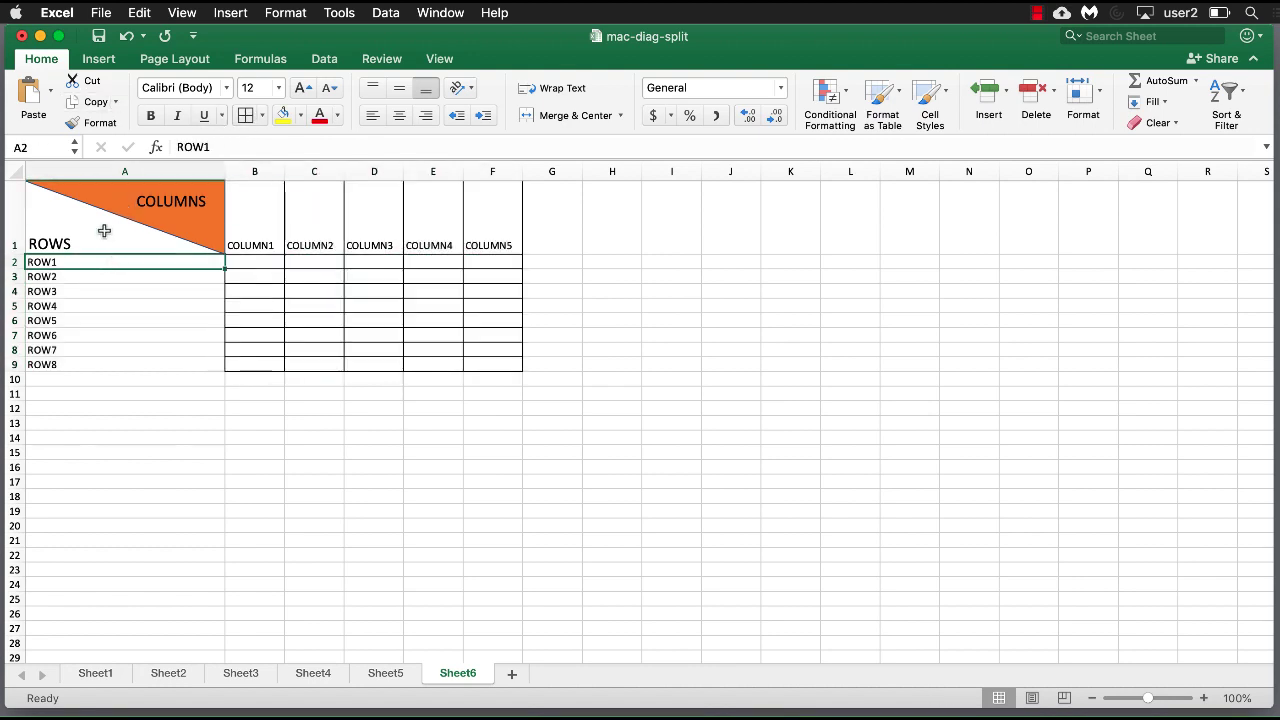
pyautogui.click(101, 228)
pyautogui.moveTo(101, 228); pyautogui.dragTo(103, 357)
pyautogui.click(244, 114)
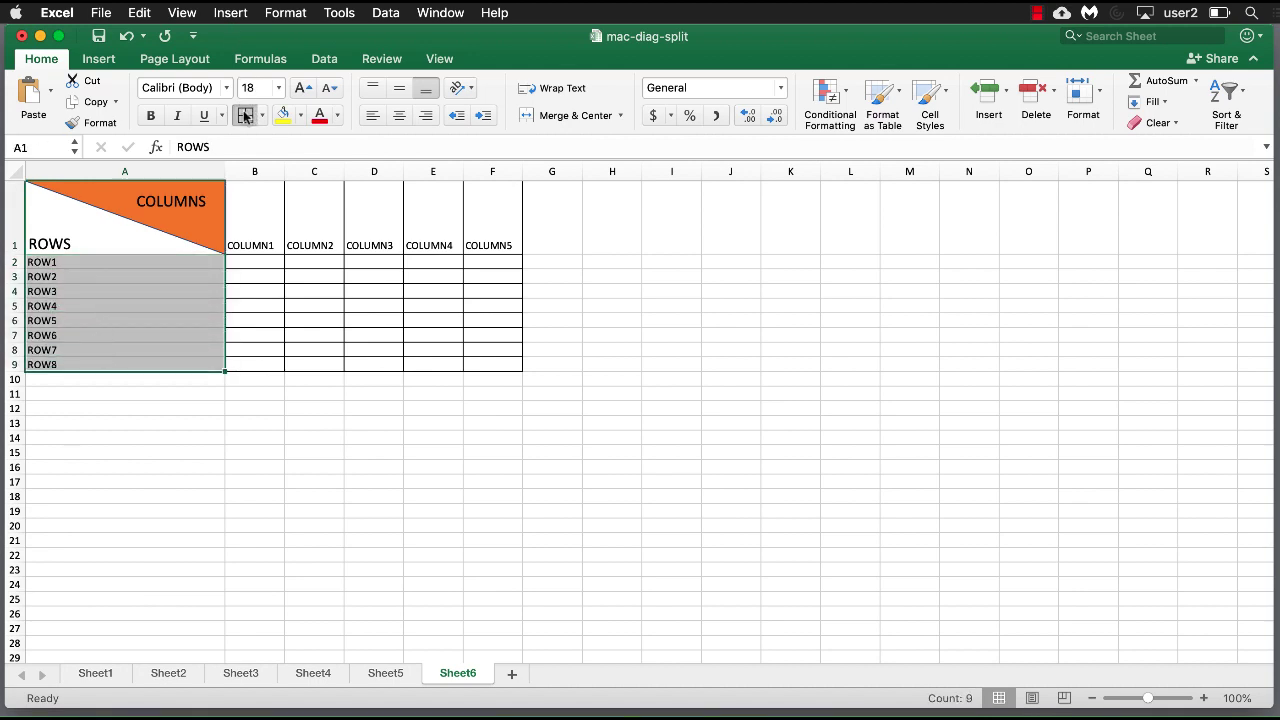
pyautogui.click(392, 595)
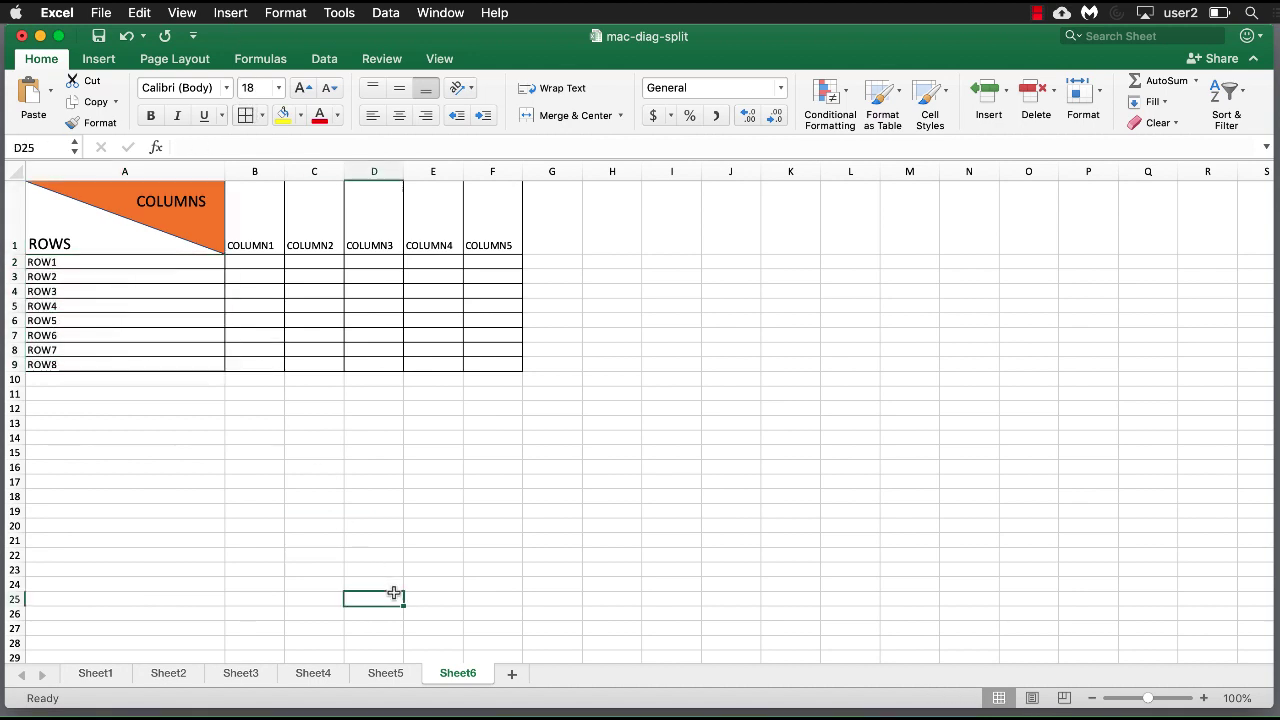
# Fill the column header cells B1:F1 with the orange theme color to match the triangle.
pyautogui.click(205, 222)
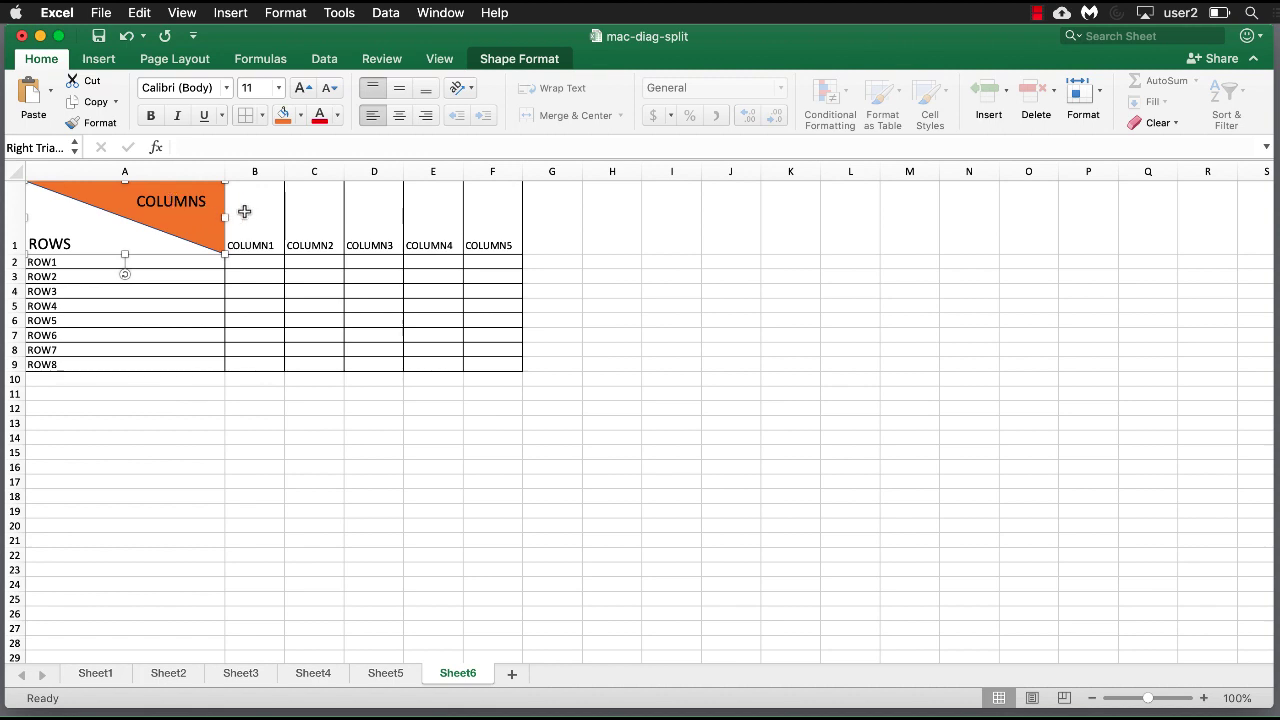
pyautogui.moveTo(244, 212); pyautogui.dragTo(480, 214)
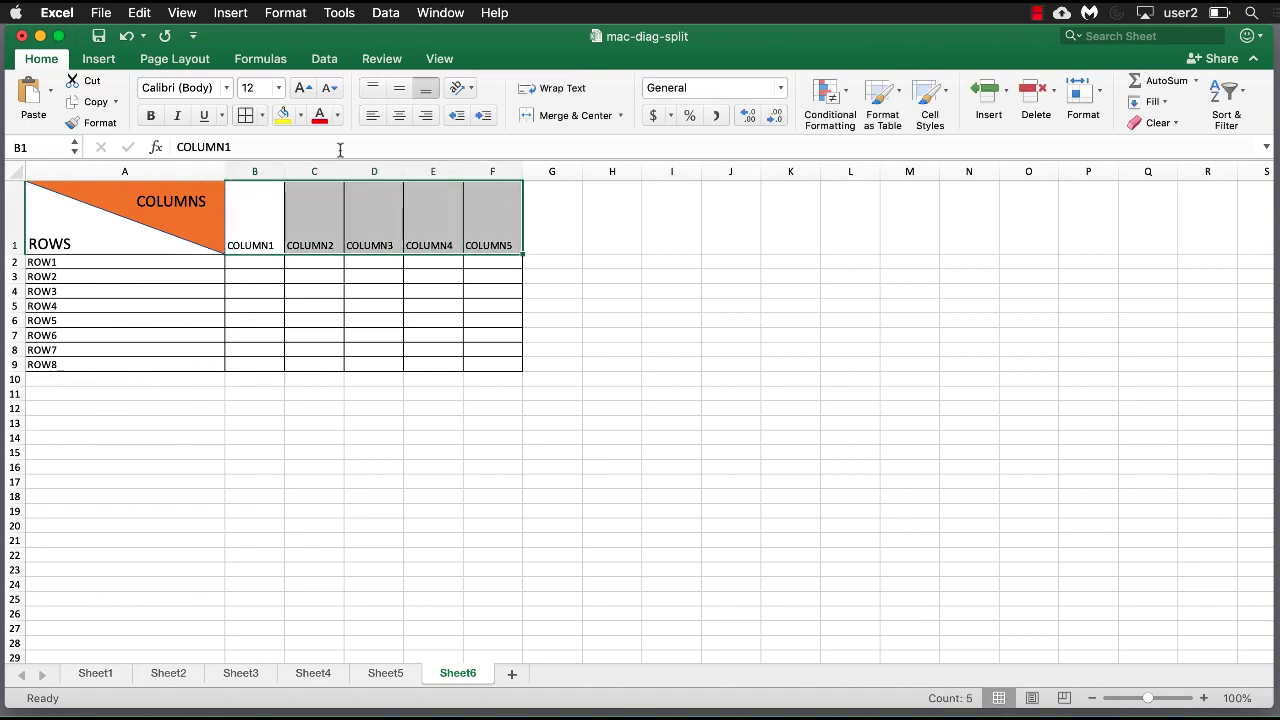
pyautogui.click(300, 115)
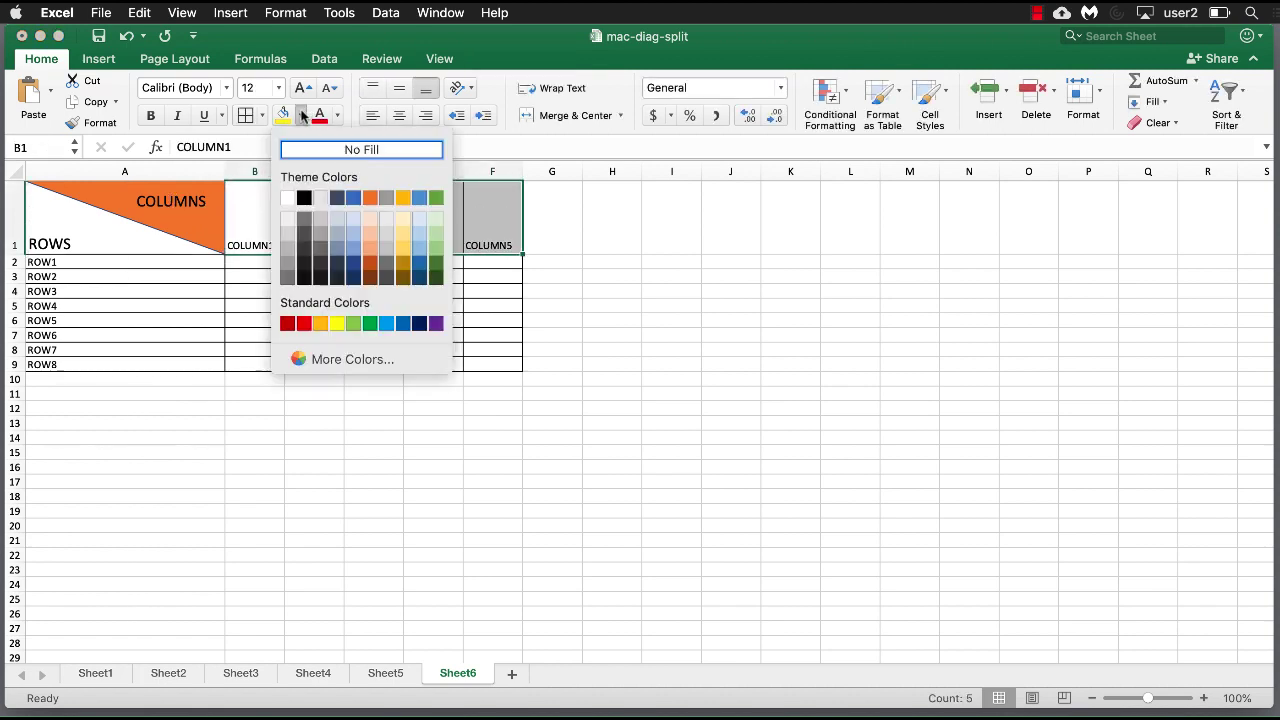
pyautogui.click(366, 199)
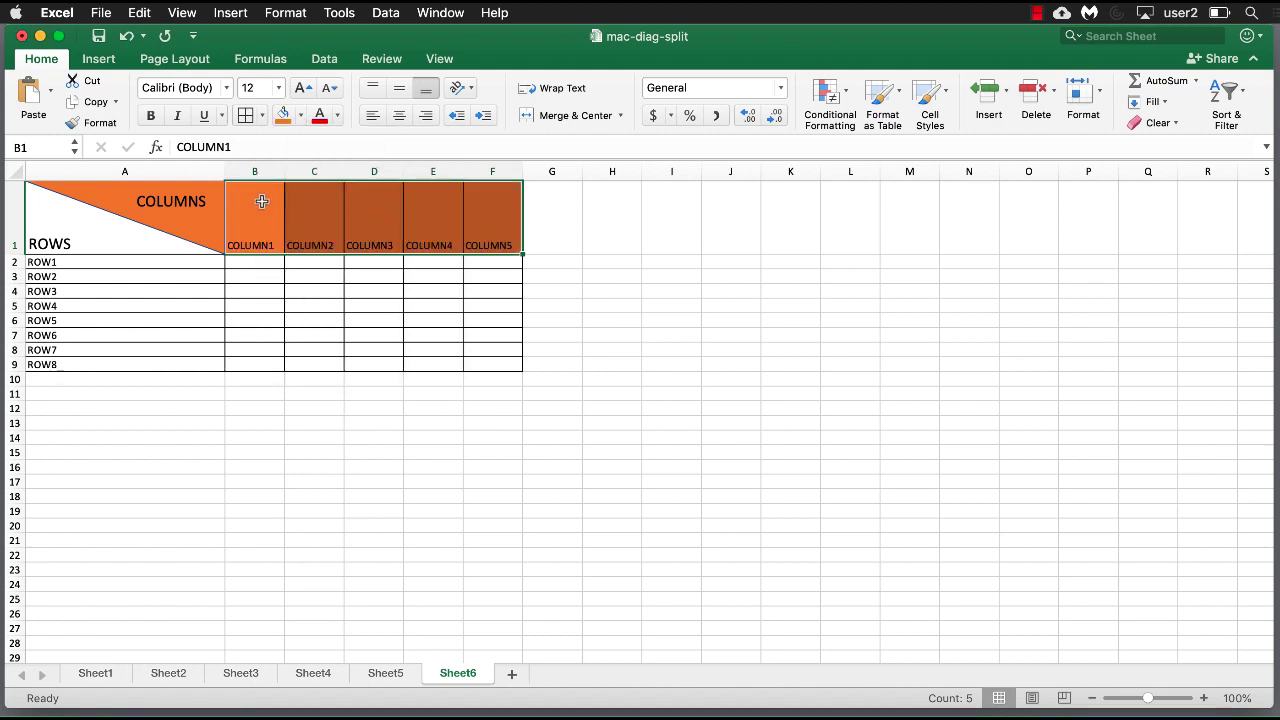
# Fill header cell A1 and the row label cells A2:A9 with a light green theme color.
pyautogui.click(86, 243)
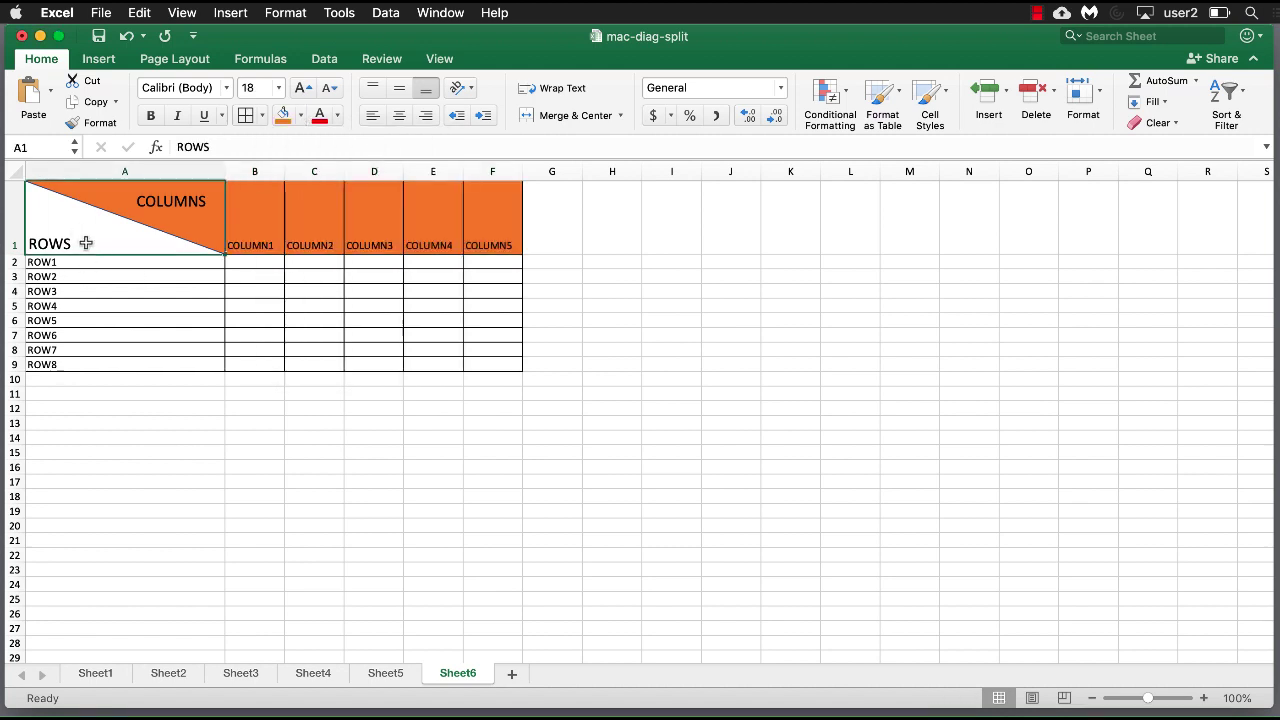
pyautogui.click(301, 116)
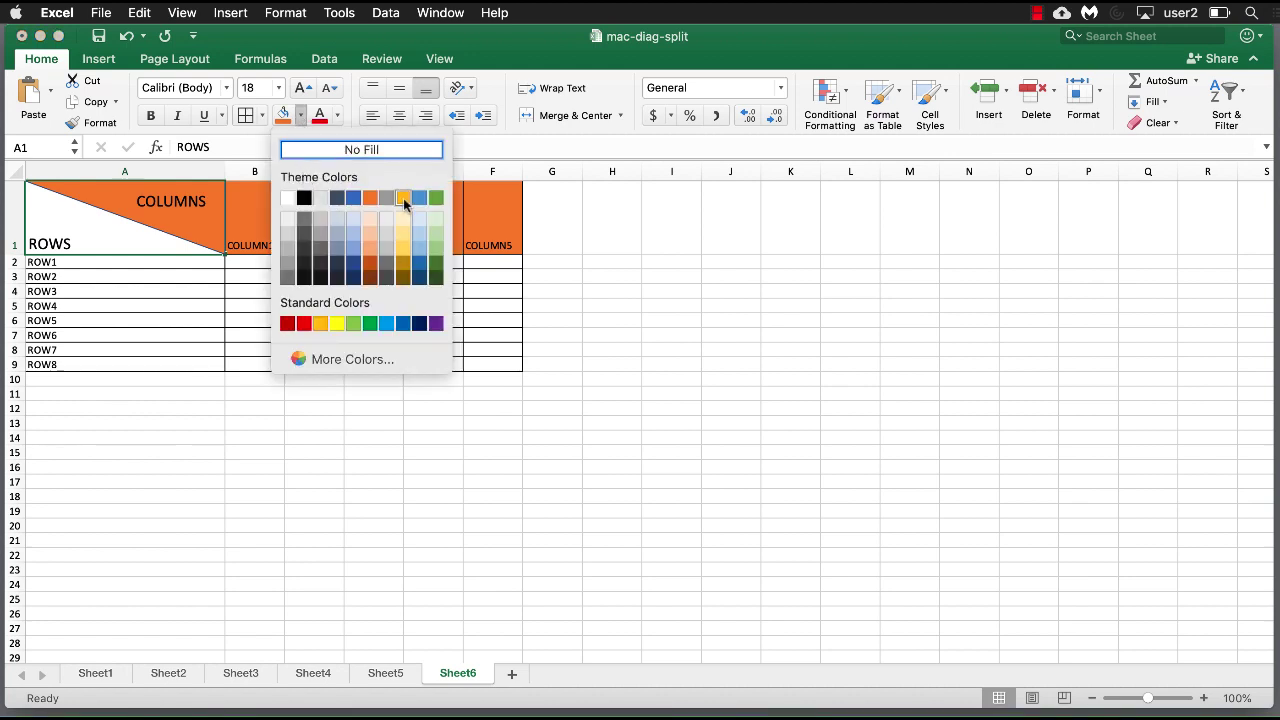
pyautogui.click(436, 233)
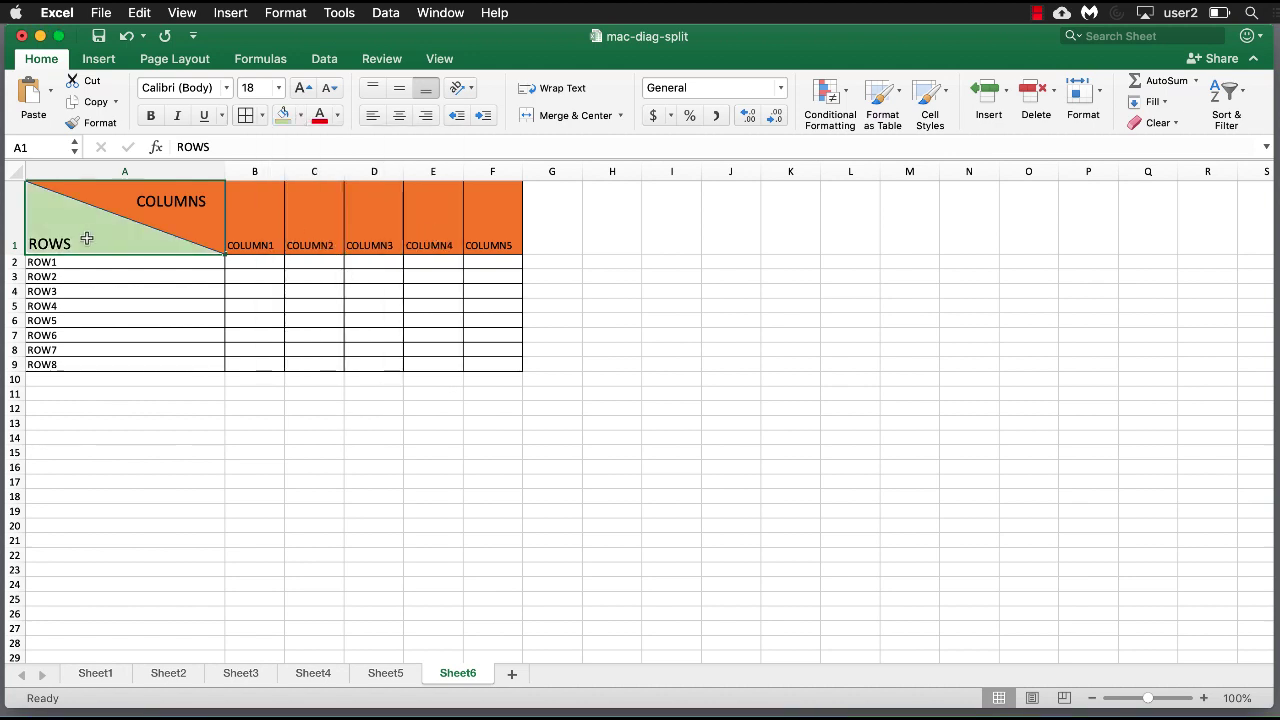
pyautogui.moveTo(77, 262); pyautogui.dragTo(80, 365)
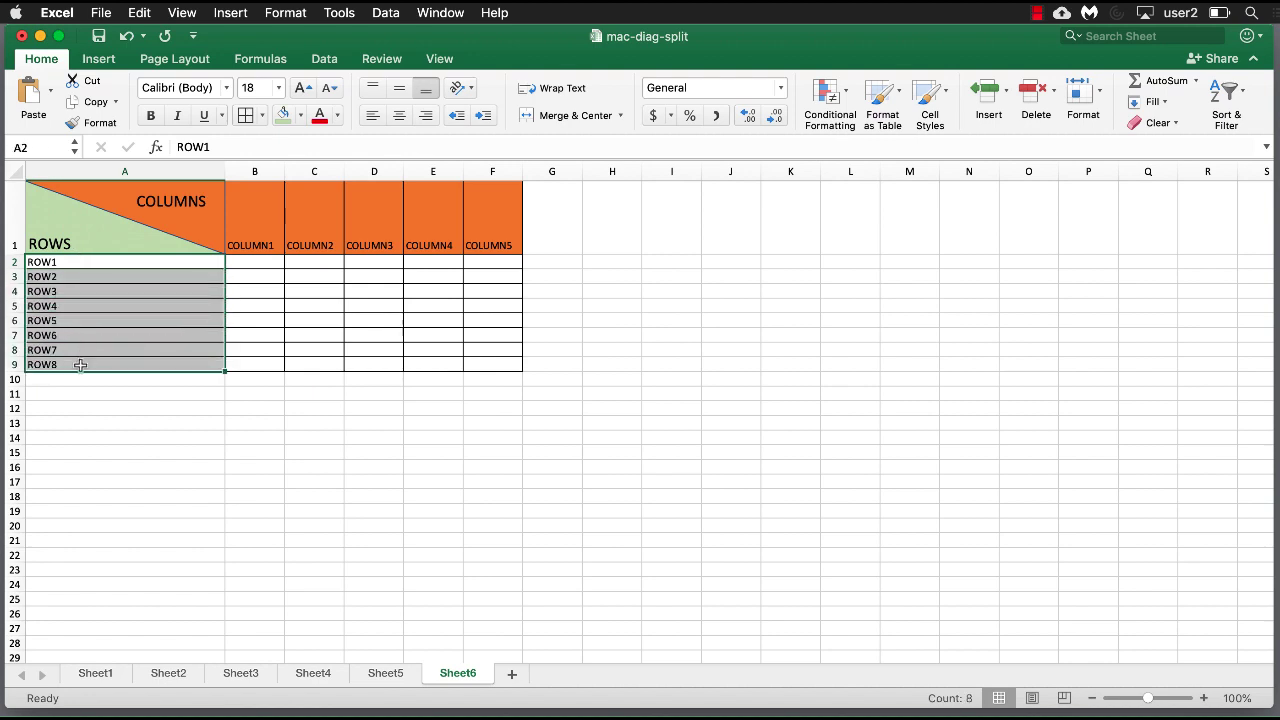
pyautogui.click(284, 115)
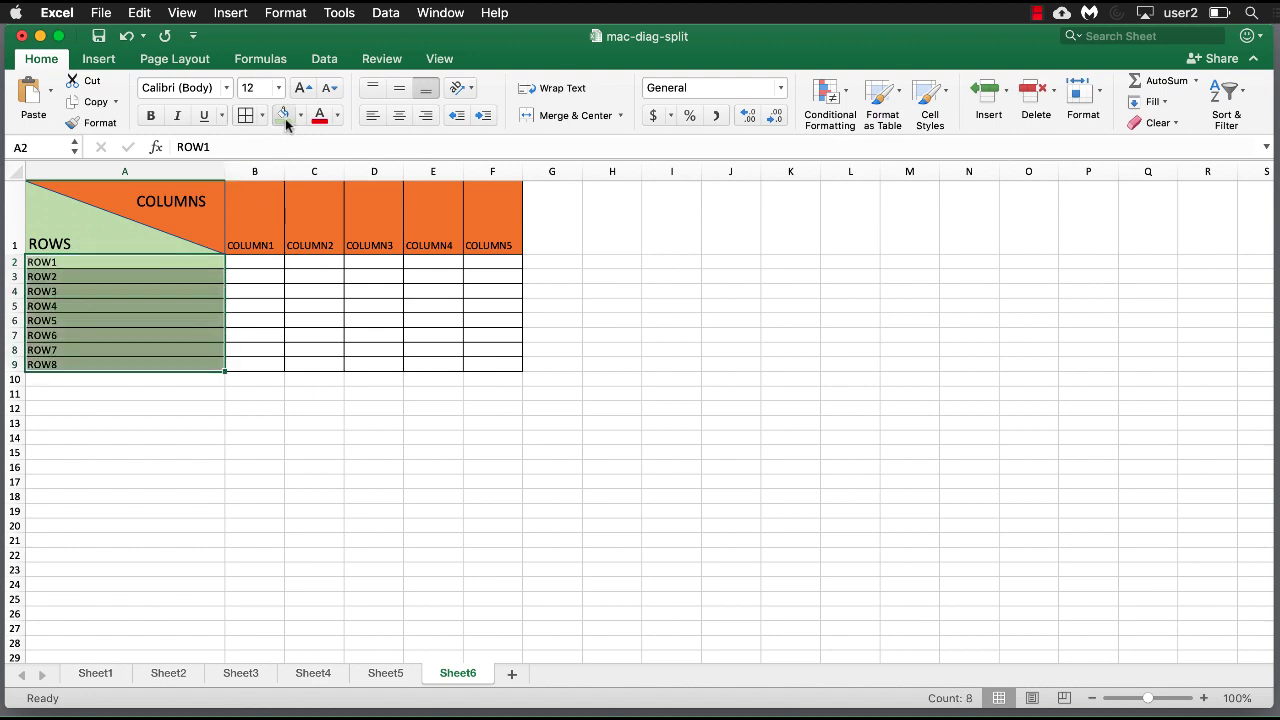
pyautogui.click(381, 554)
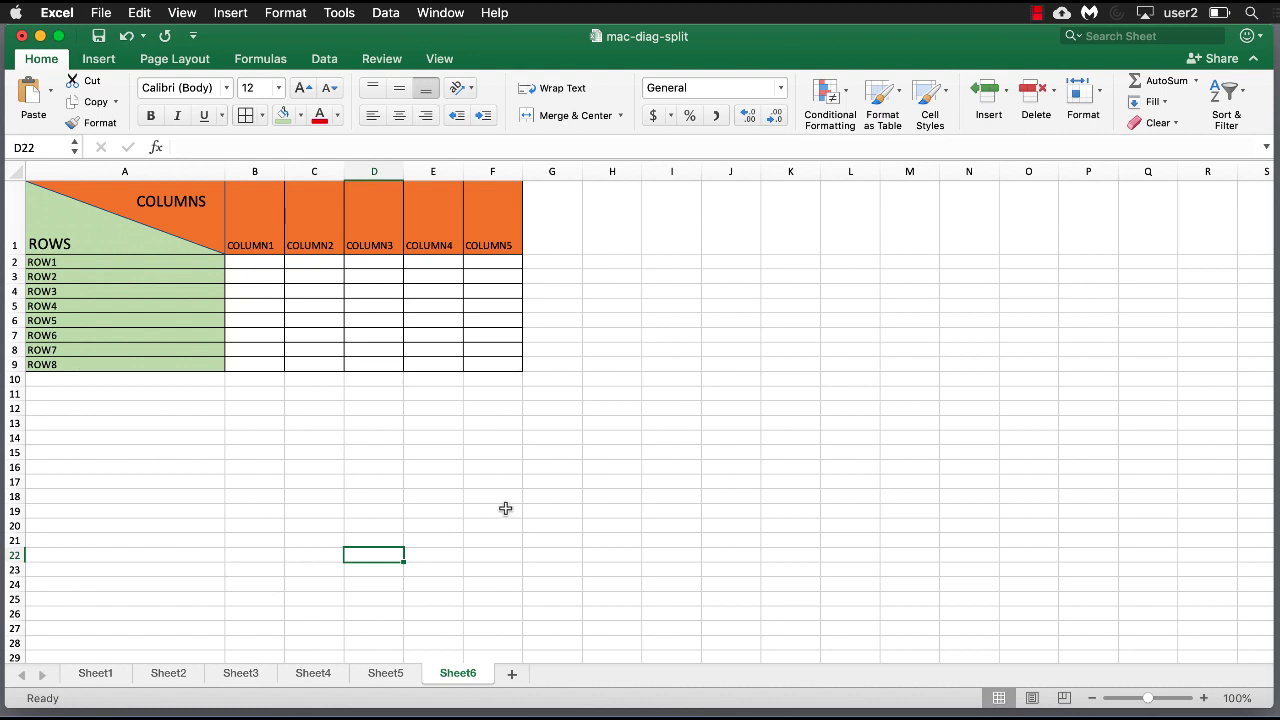
# Compare the split header tables on Sheet5 and Sheet4 with the two-color one on Sheet6.
pyautogui.click(377, 680)
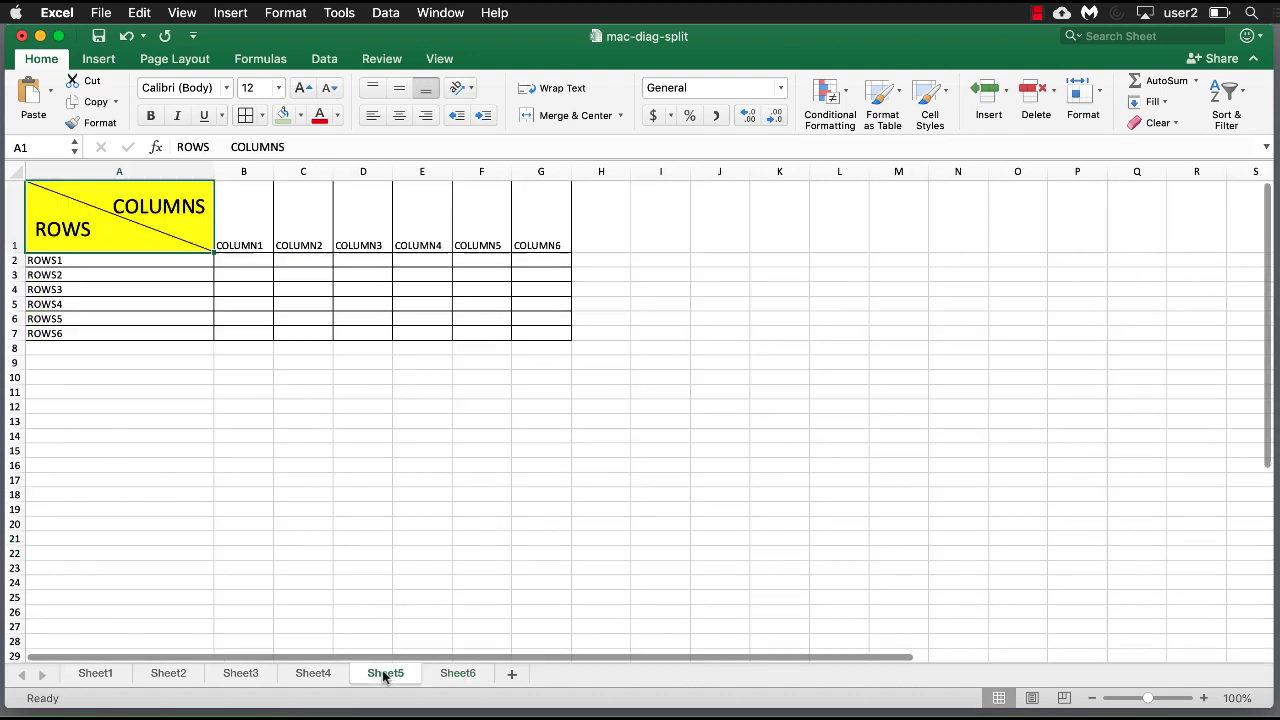
pyautogui.click(322, 677)
pyautogui.click(446, 677)
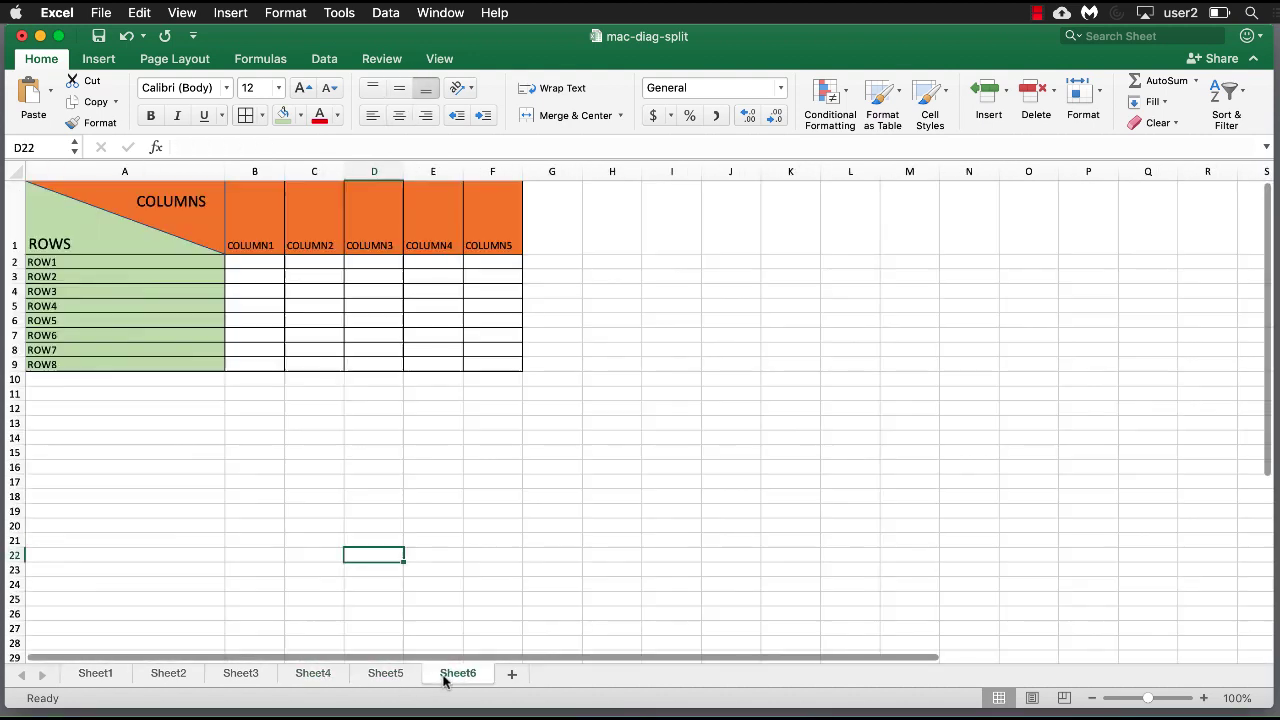
# Review the split header tables on Sheet4 and Sheet5, and inspect the right triangle in the header cell on Sheet6.
pyautogui.press('Down')
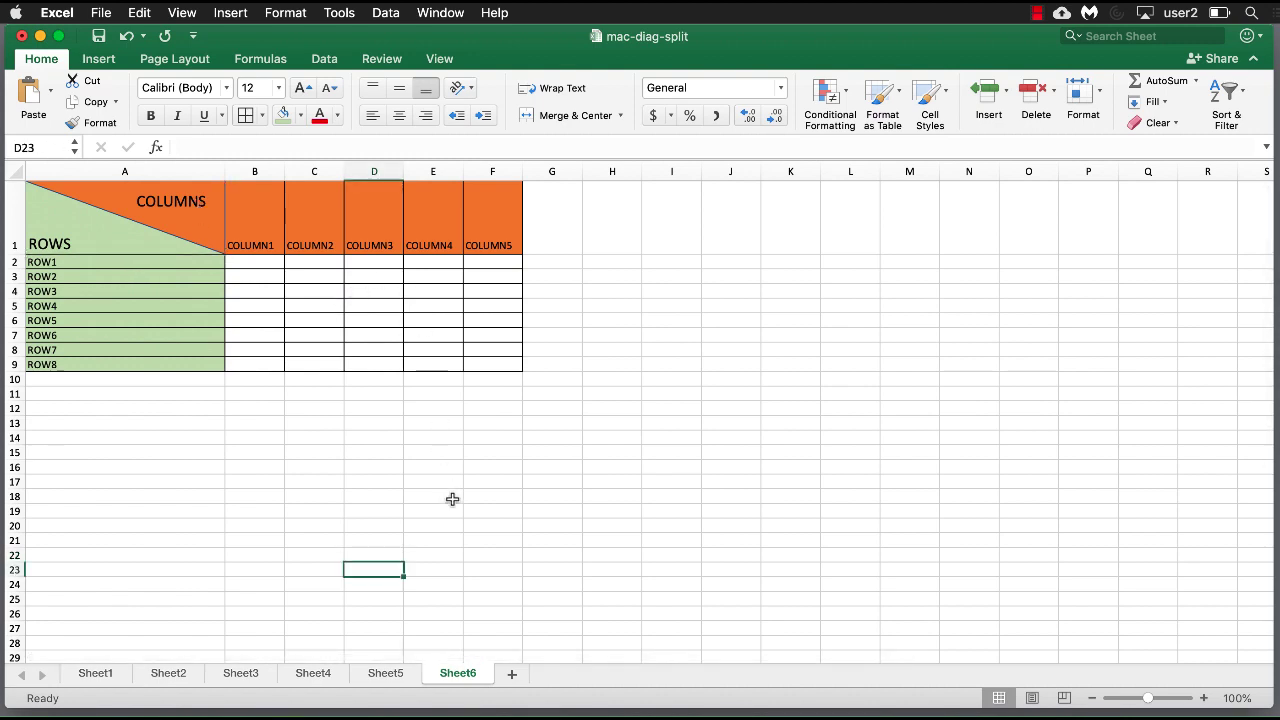
pyautogui.click(313, 673)
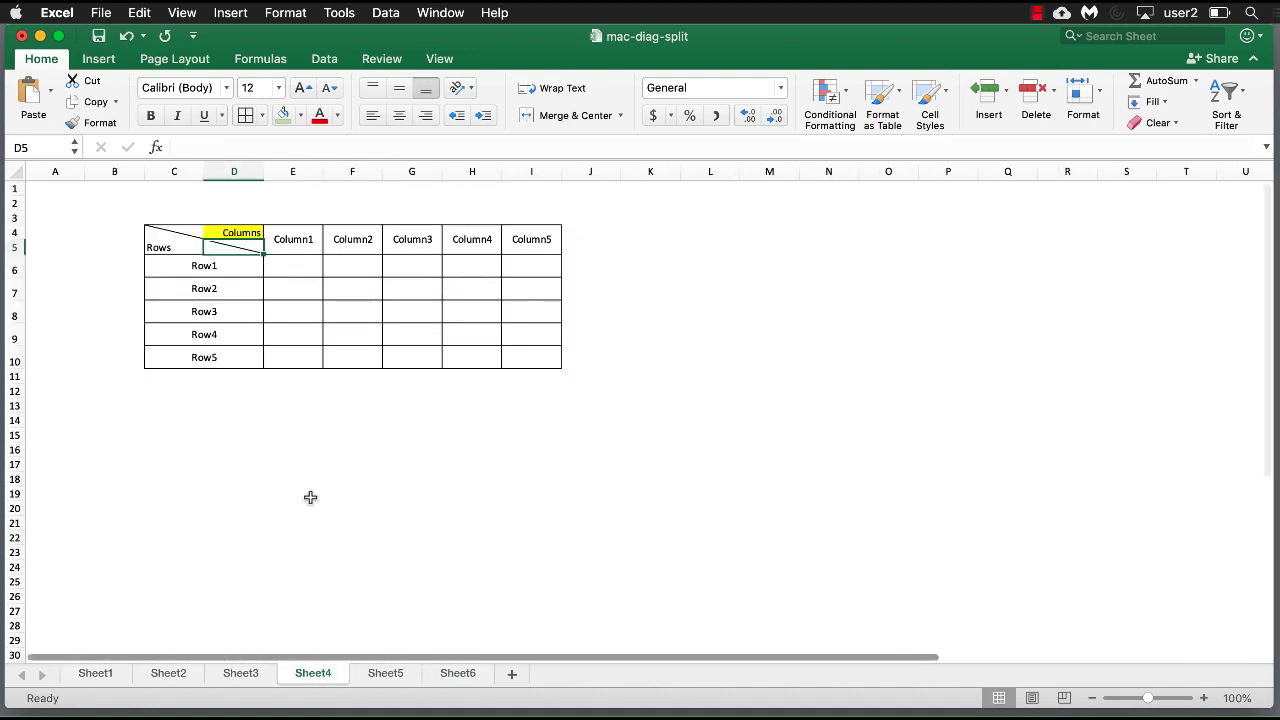
pyautogui.click(393, 674)
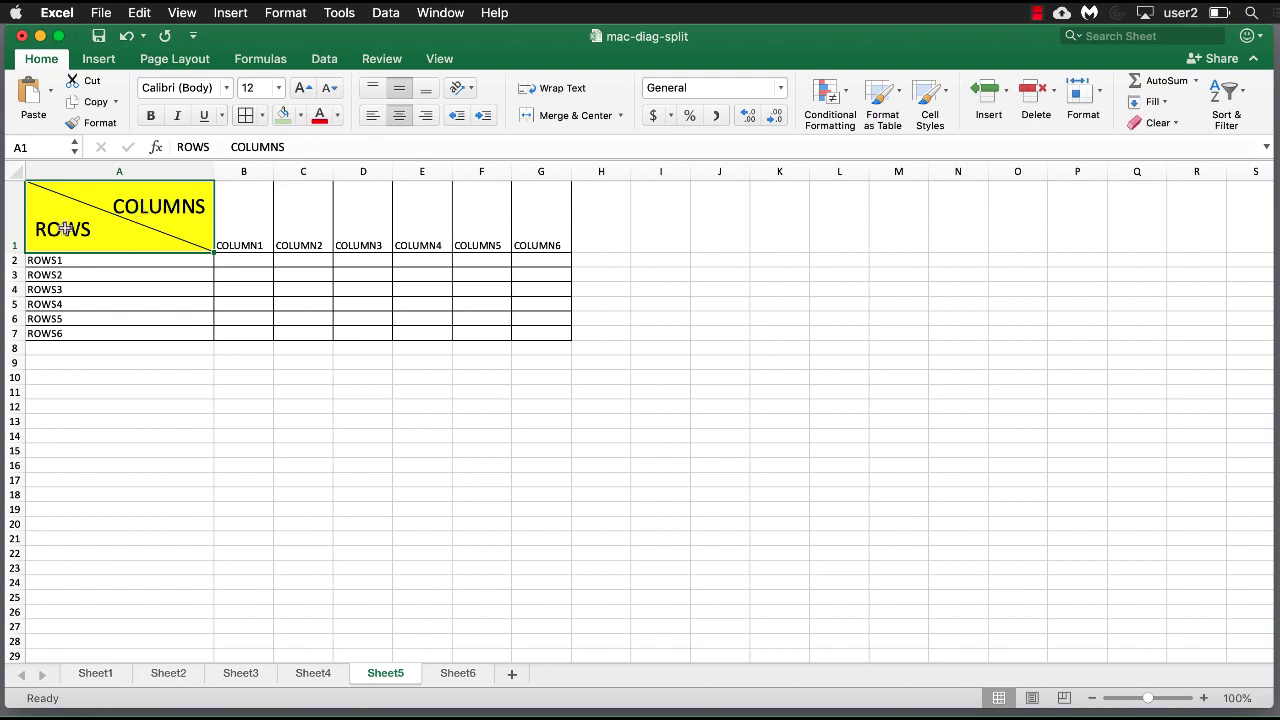
pyautogui.click(458, 674)
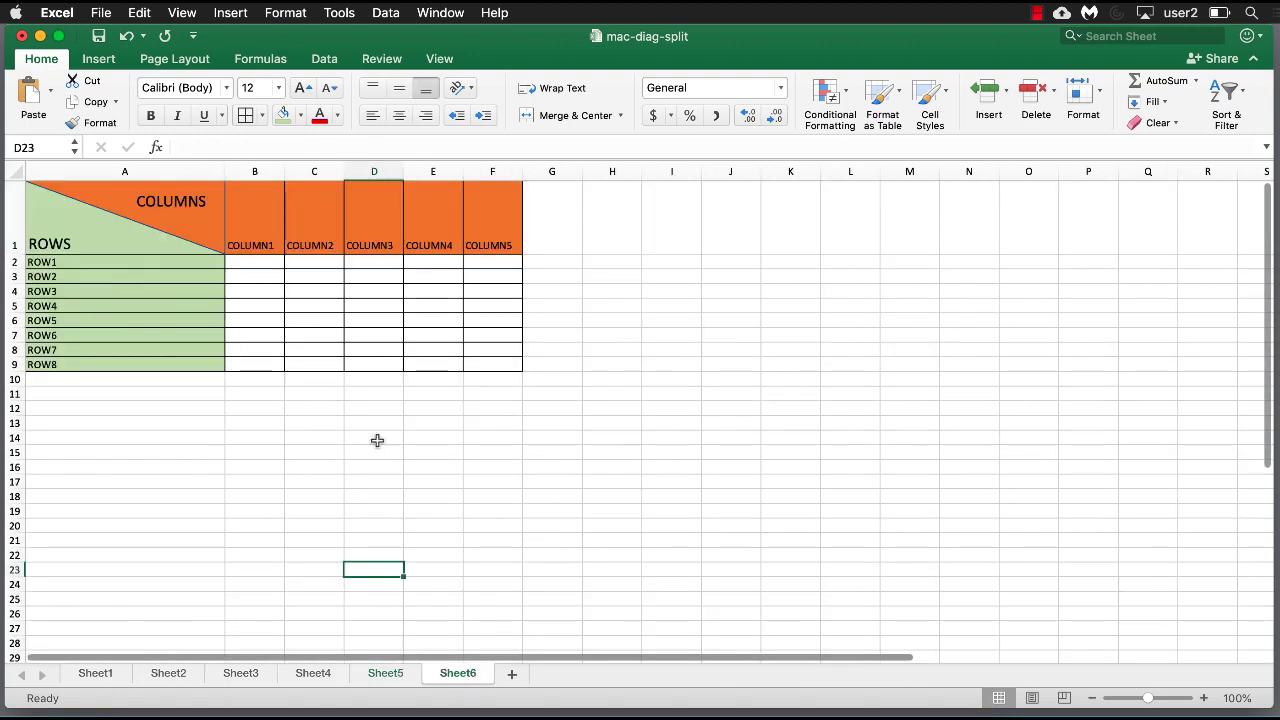
pyautogui.click(205, 224)
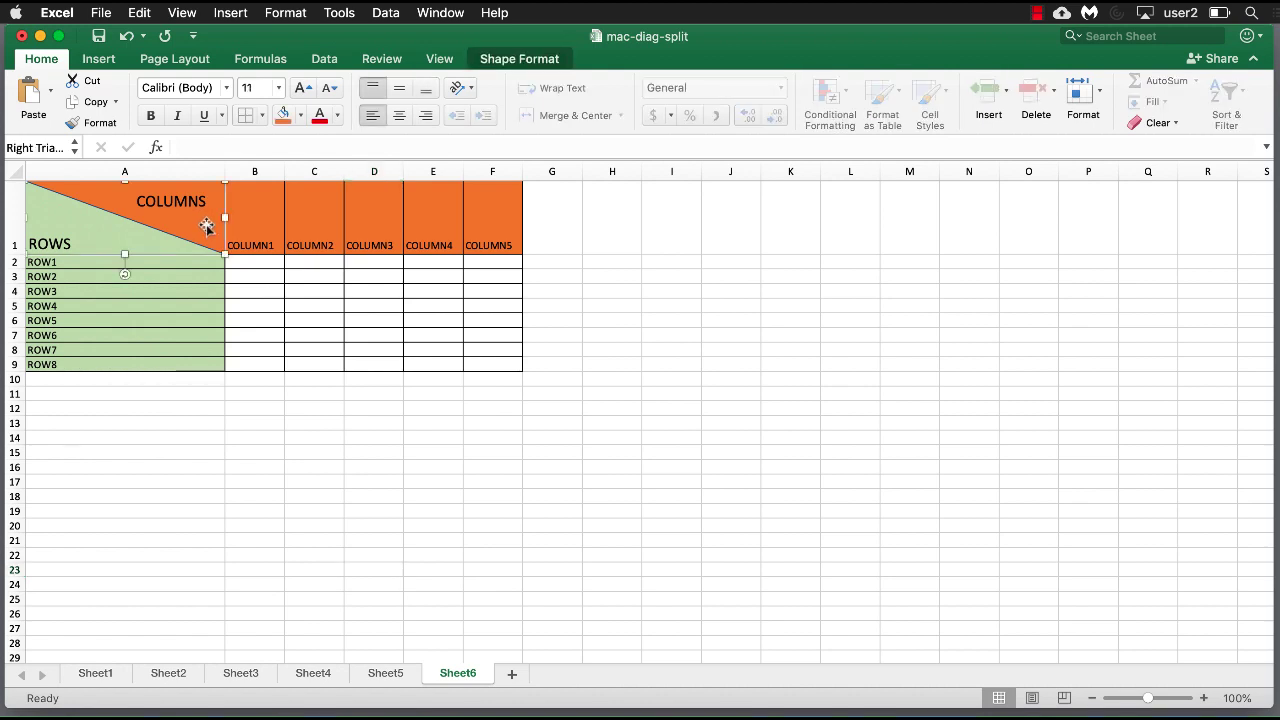
pyautogui.click(333, 533)
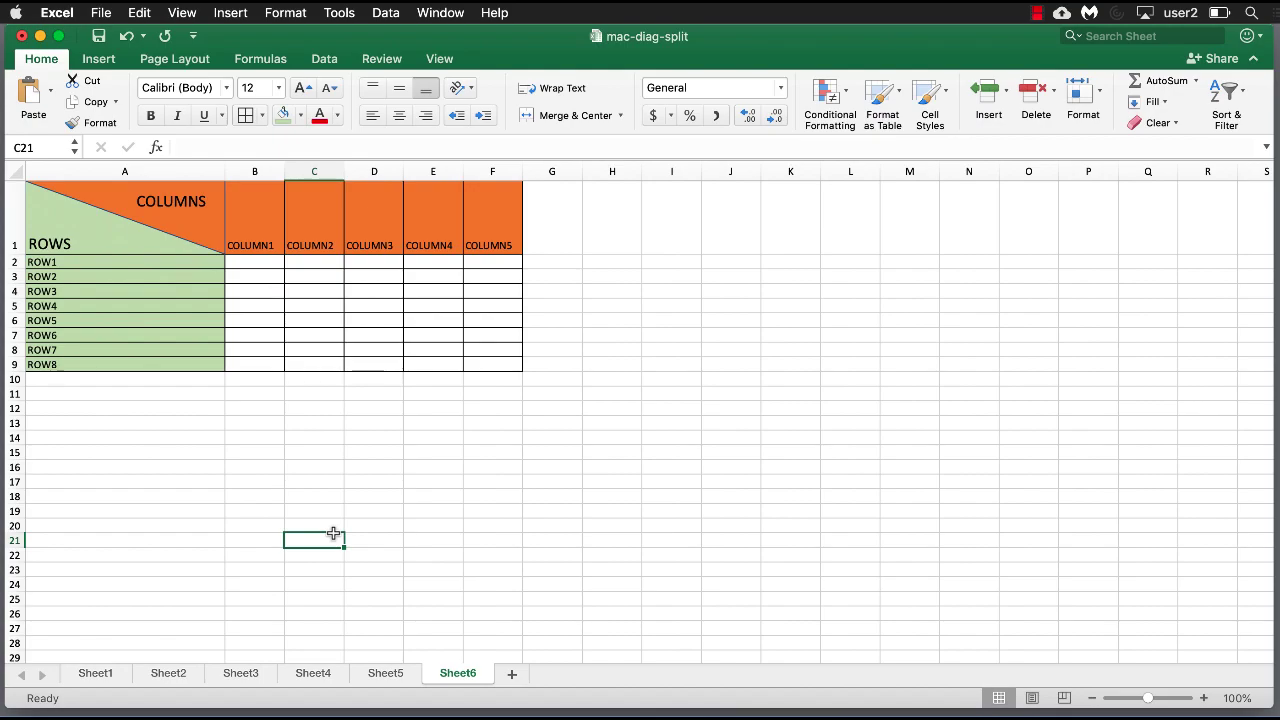